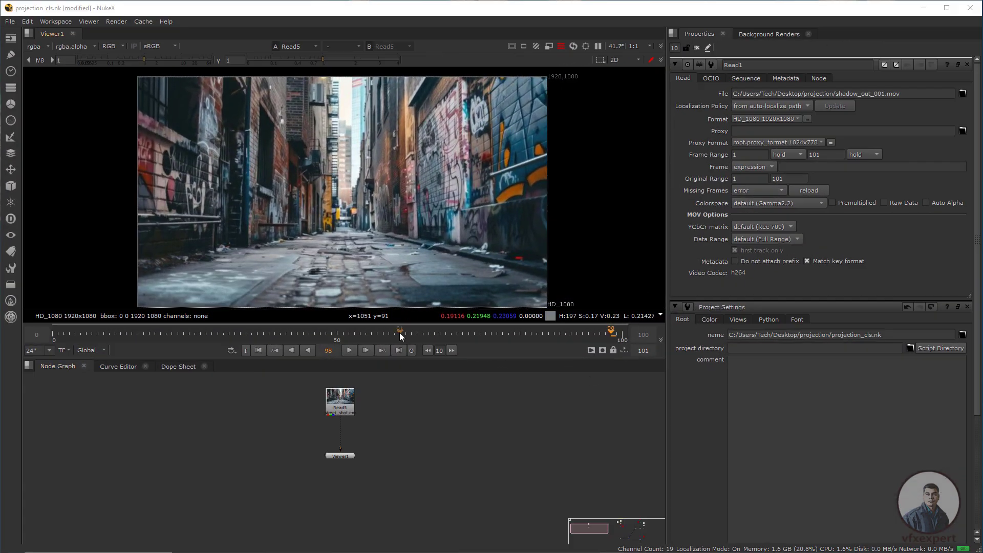
pyautogui.keyDown('ctrl'); pyautogui.keyDown('shift'); pyautogui.moveTo(441, 189); pyautogui.dragTo(305, 235); pyautogui.keyUp('shift'); pyautogui.keyUp('ctrl')
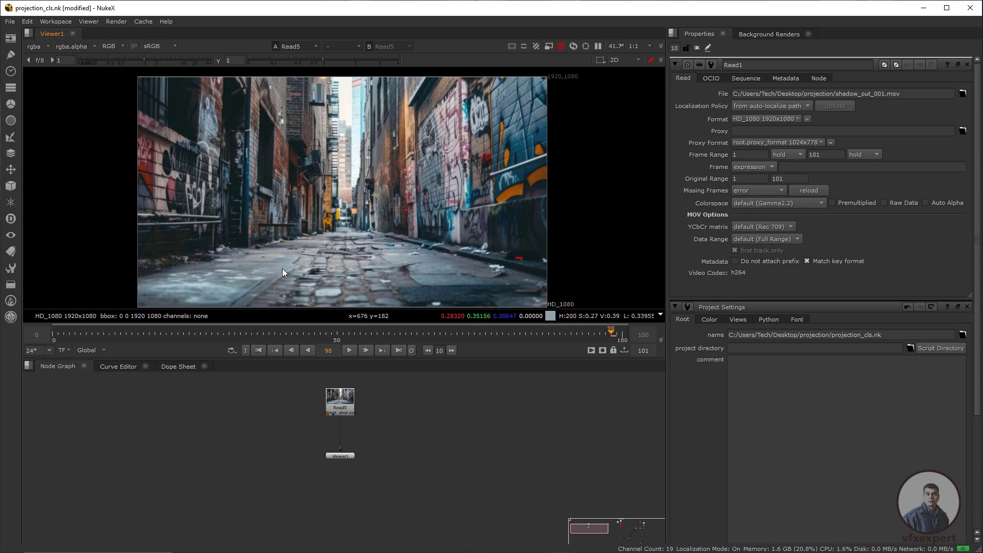
pyautogui.keyDown('ctrl'); pyautogui.keyDown('shift'); pyautogui.moveTo(480, 187); pyautogui.dragTo(195, 253); pyautogui.keyUp('shift'); pyautogui.keyUp('ctrl')
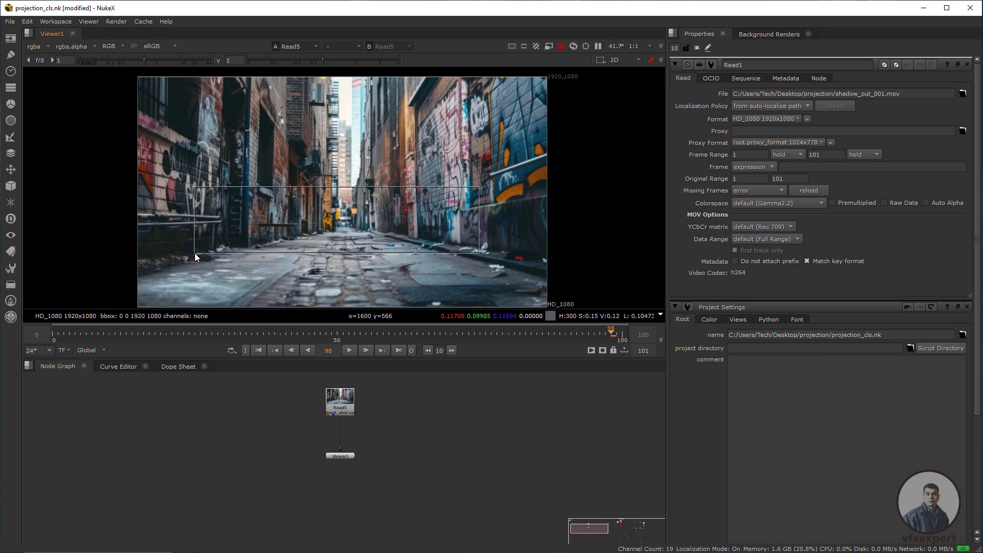
pyautogui.click(195, 253)
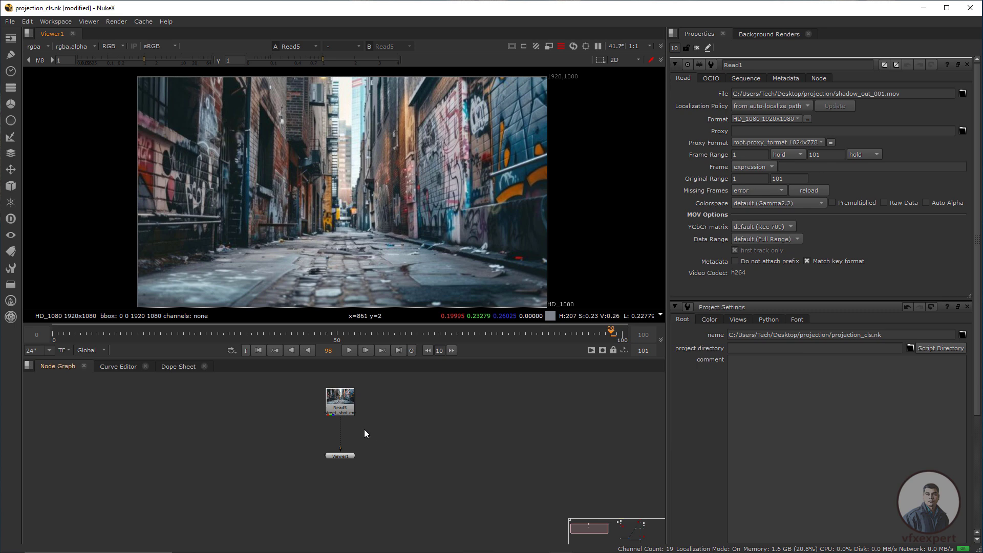
# - Add a ModelBuilder node connected to the Read5 street image
pyautogui.scroll(2, 361, 435)
pyautogui.click(313, 419)
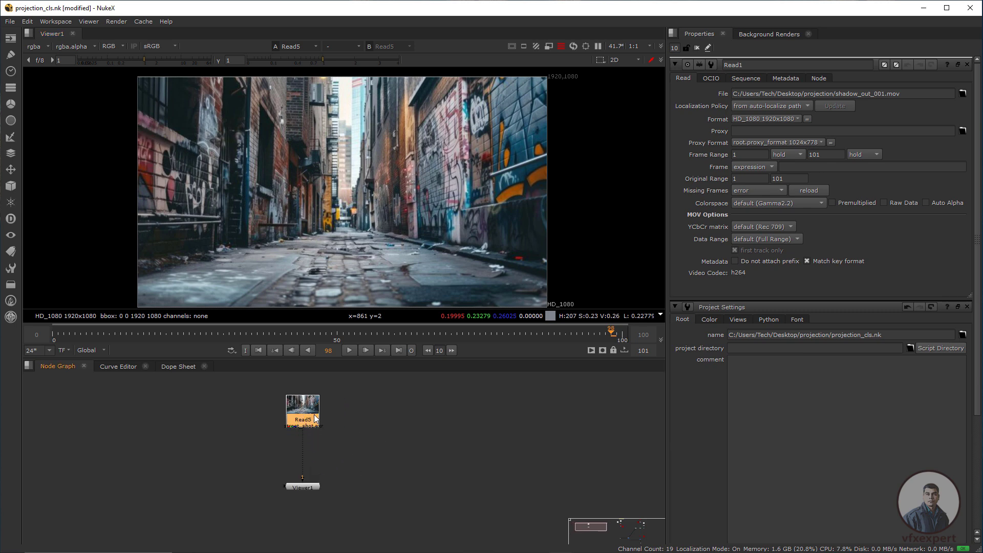
pyautogui.press('Tab')
pyautogui.write('mo')
pyautogui.press('Return')
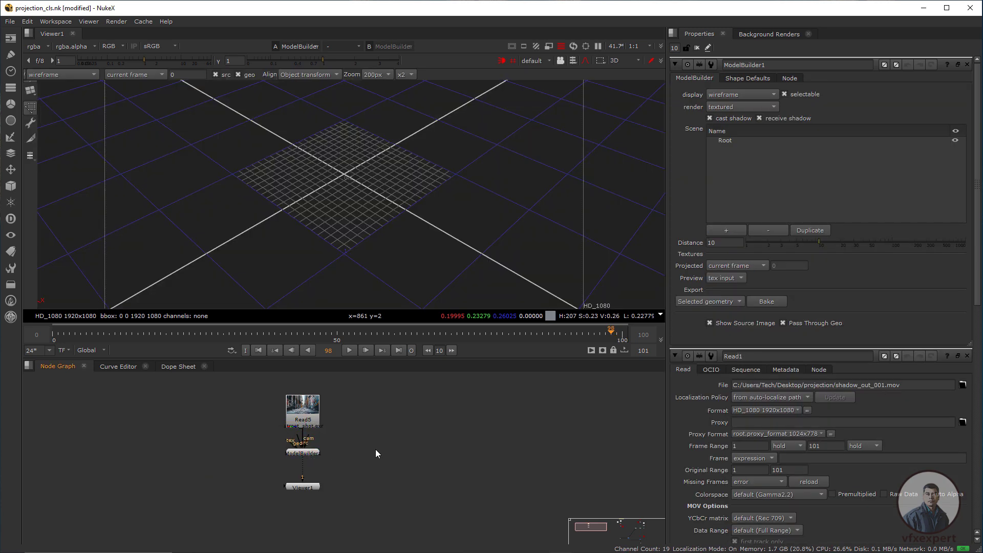
# - Add a Camera node and place it beside the ModelBuilder node
pyautogui.press('Tab')
pyautogui.write('cam')
pyautogui.press('Return')
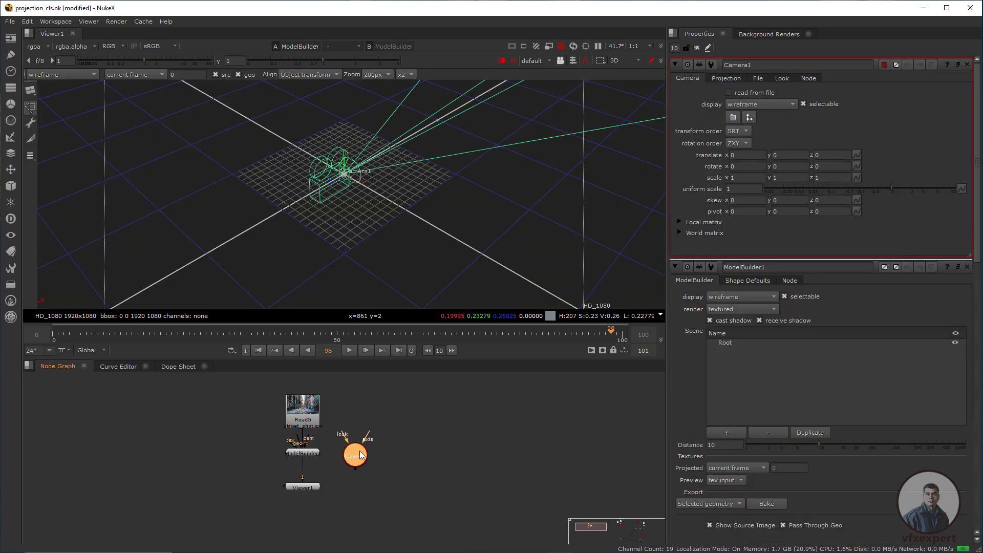
pyautogui.click(362, 442)
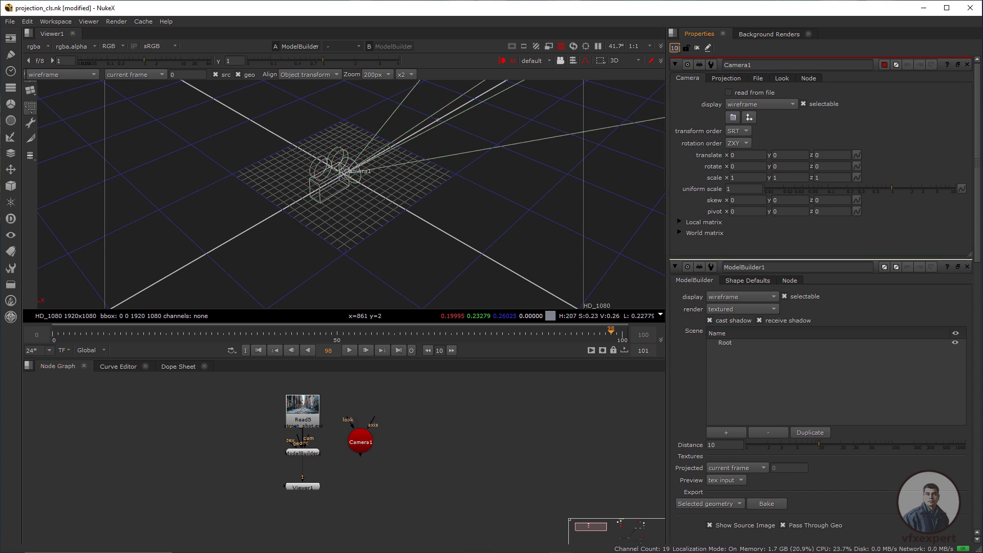
# - Open the project settings and view Read5 to compare the project's full size format with the image's resolution
pyautogui.press('Return')
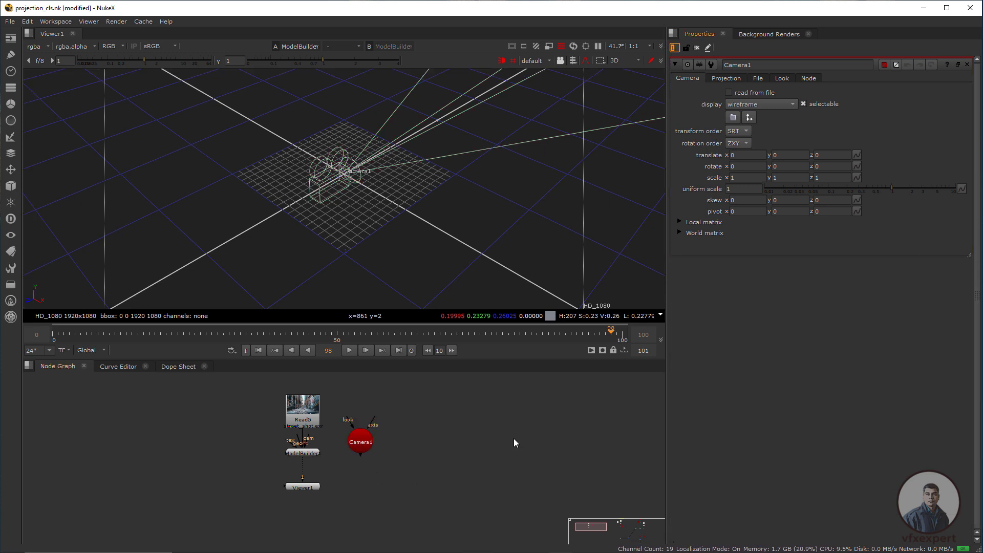
pyautogui.press('s')
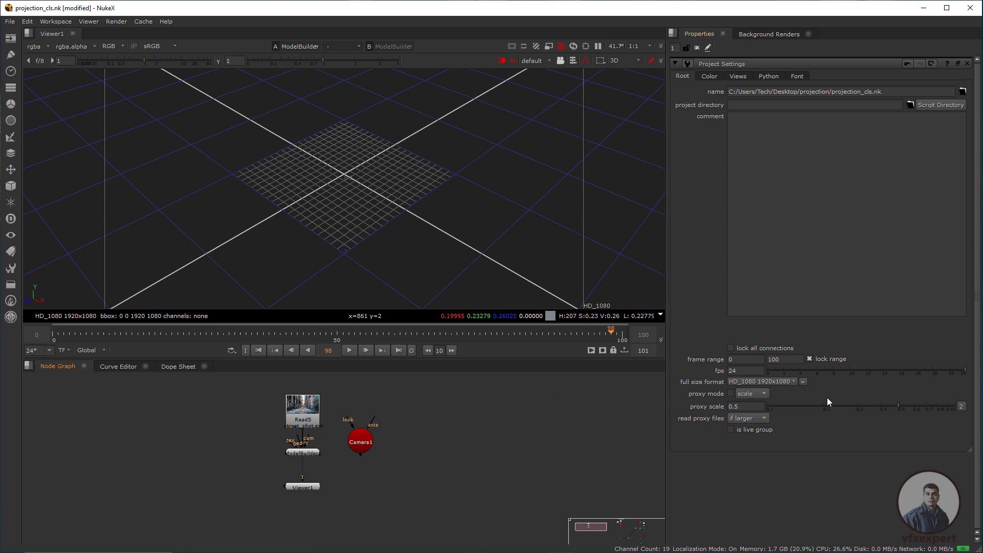
pyautogui.click(319, 419)
pyautogui.press('1')
pyautogui.moveTo(452, 189); pyautogui.dragTo(441, 191, button='middle')
pyautogui.scroll(3, 531, 114)
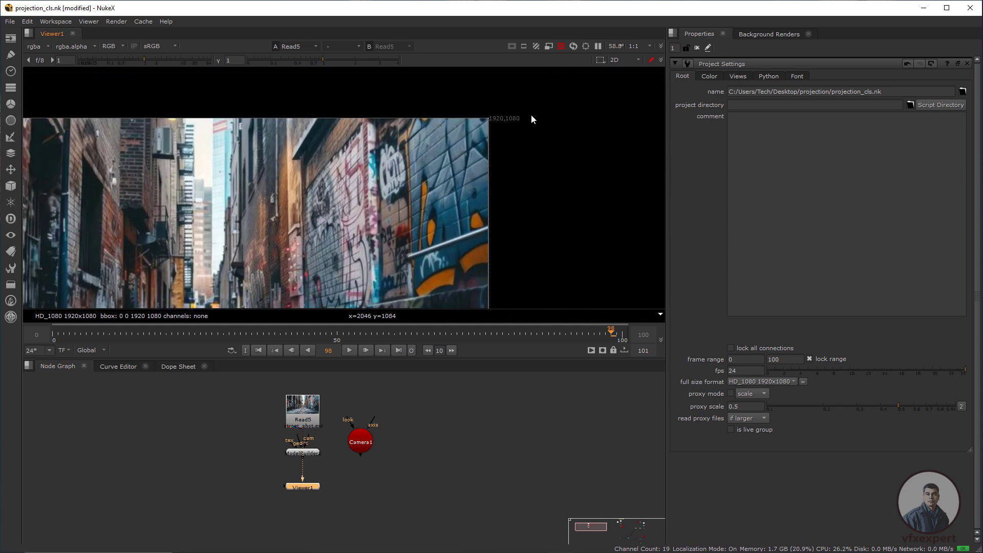
pyautogui.moveTo(558, 111); pyautogui.dragTo(344, 148)
pyautogui.moveTo(395, 429); pyautogui.dragTo(419, 416, button='middle')
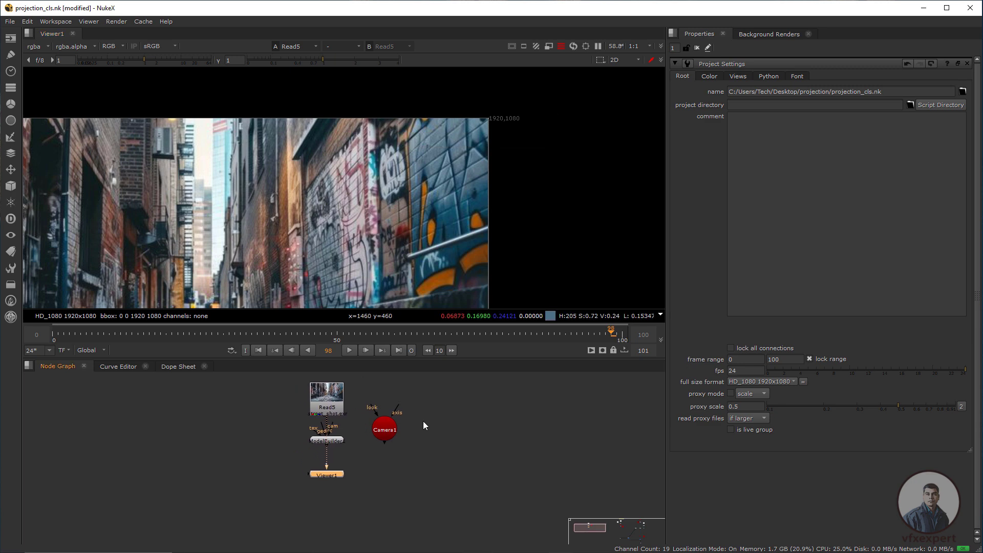
pyautogui.press('Tab')
pyautogui.moveTo(404, 201); pyautogui.dragTo(380, 229, button='middle')
pyautogui.click(413, 456)
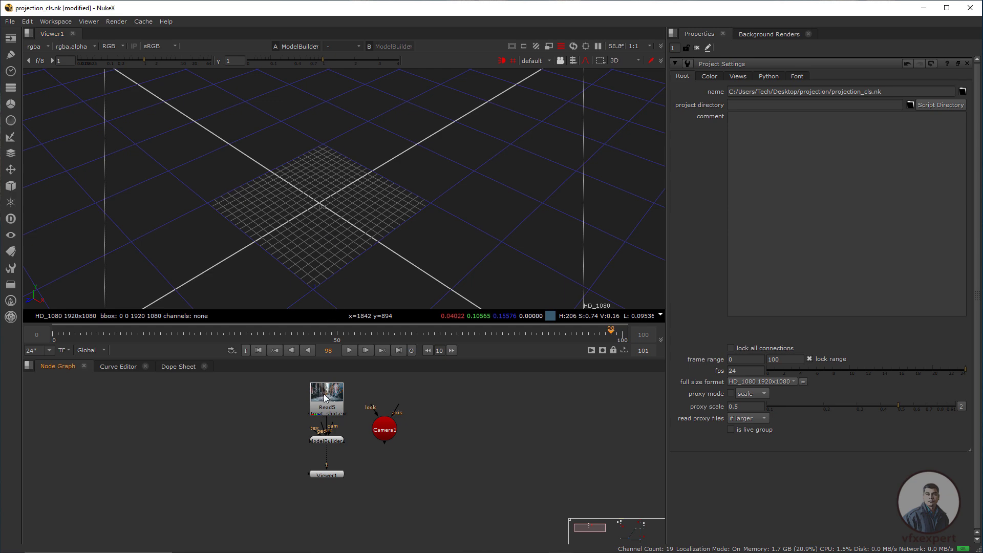
pyautogui.press('Tab')
pyautogui.moveTo(331, 234); pyautogui.dragTo(431, 215, button='middle')
pyautogui.scroll(-2, 384, 184)
# - Arrange the ModelBuilder node directly below Read5 with its src input fed by the street image
pyautogui.scroll(3, 357, 454)
pyautogui.moveTo(325, 435); pyautogui.dragTo(347, 445)
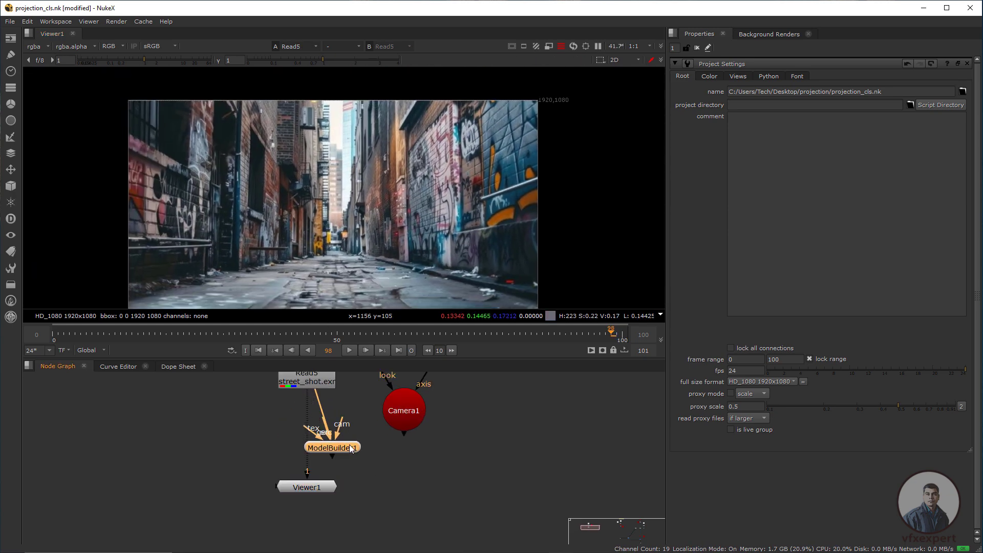
pyautogui.moveTo(316, 398); pyautogui.dragTo(301, 425, button='middle')
pyautogui.moveTo(293, 399); pyautogui.dragTo(301, 392)
pyautogui.click(328, 459)
pyautogui.moveTo(309, 470); pyautogui.dragTo(315, 470)
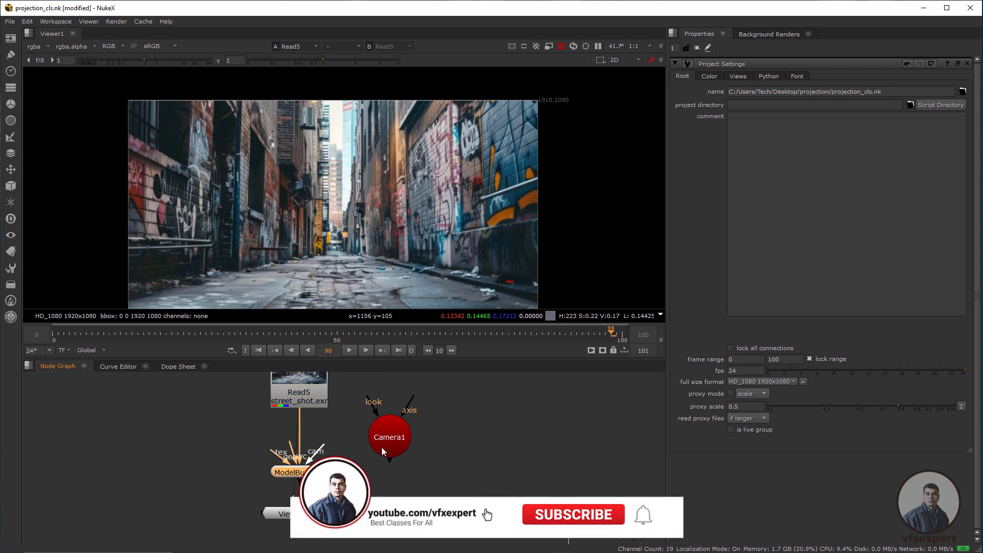
# - Connect Camera1 to the cam input of ModelBuilder1 and view ModelBuilder1 through the locked Camera1
pyautogui.moveTo(399, 447); pyautogui.dragTo(385, 485)
pyautogui.moveTo(385, 485); pyautogui.dragTo(396, 479, button='middle')
pyautogui.click(323, 467)
pyautogui.press('1')
pyautogui.moveTo(353, 221); pyautogui.dragTo(363, 220, button='middle')
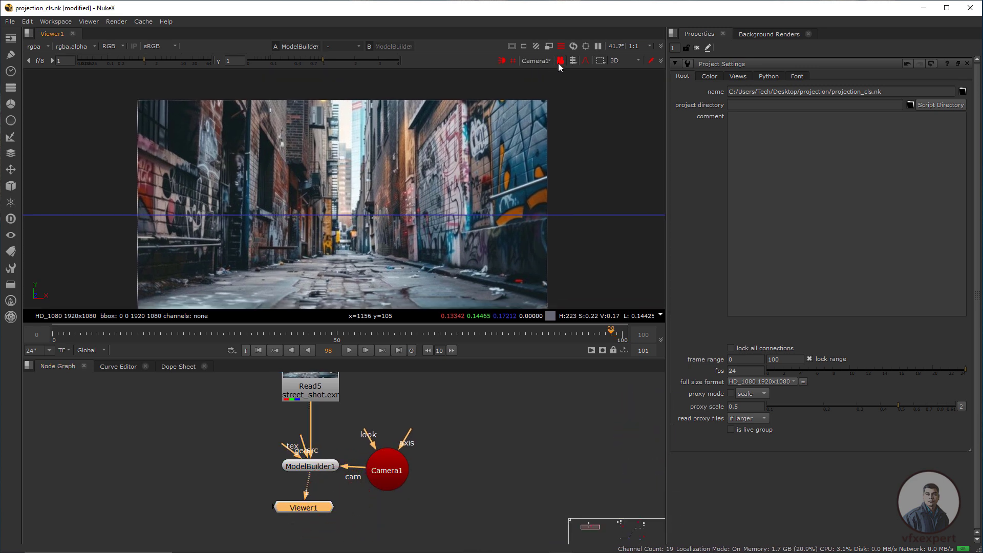
pyautogui.moveTo(391, 471); pyautogui.dragTo(396, 467)
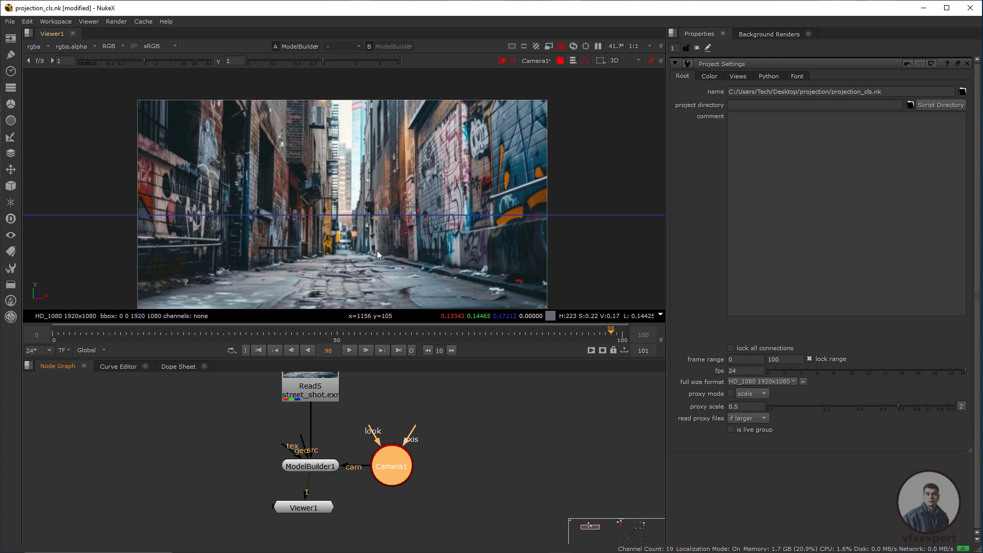
pyautogui.moveTo(375, 251); pyautogui.dragTo(334, 228, button='middle')
pyautogui.moveTo(281, 245); pyautogui.dragTo(402, 288)
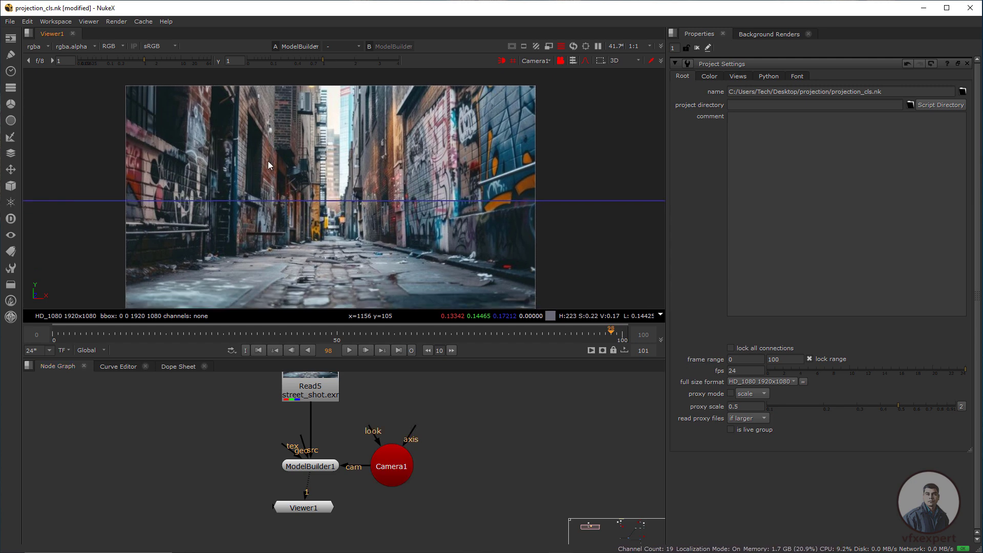
pyautogui.moveTo(342, 215); pyautogui.dragTo(354, 206)
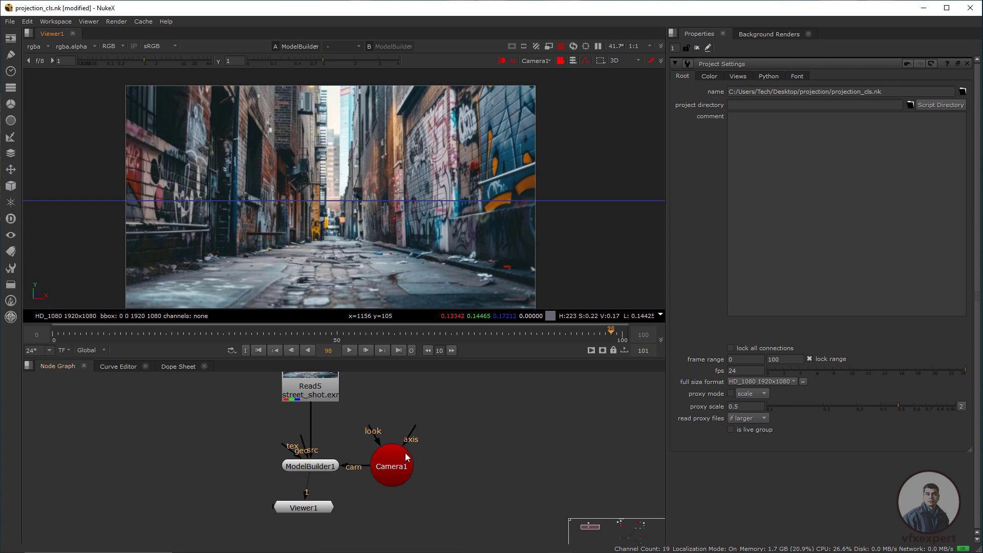
# - Set the default card shape in ModelBuilder1 to 2 rows and 2 columns
pyautogui.moveTo(406, 453); pyautogui.dragTo(396, 457, button='middle')
pyautogui.moveTo(305, 506); pyautogui.dragTo(312, 508)
pyautogui.click(303, 471)
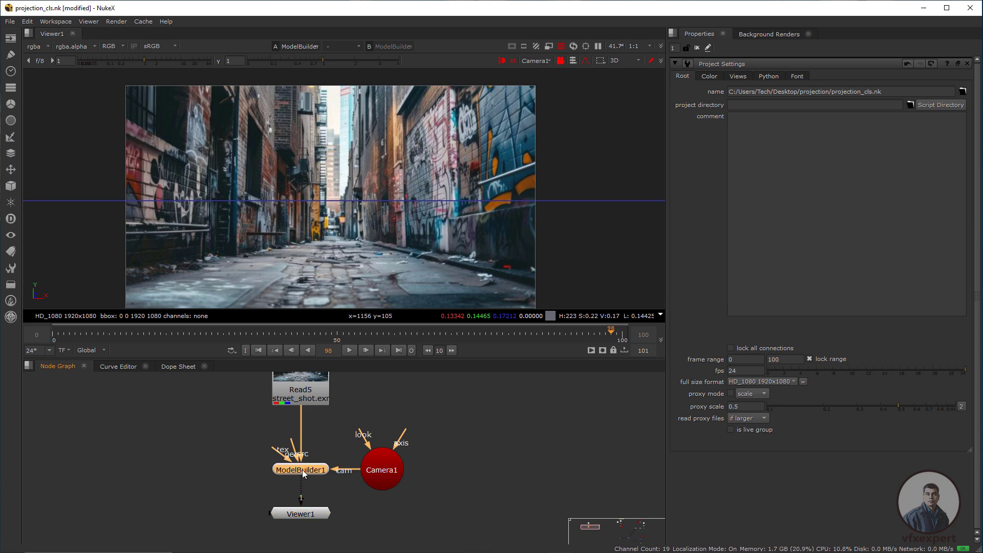
pyautogui.doubleClick(303, 474)
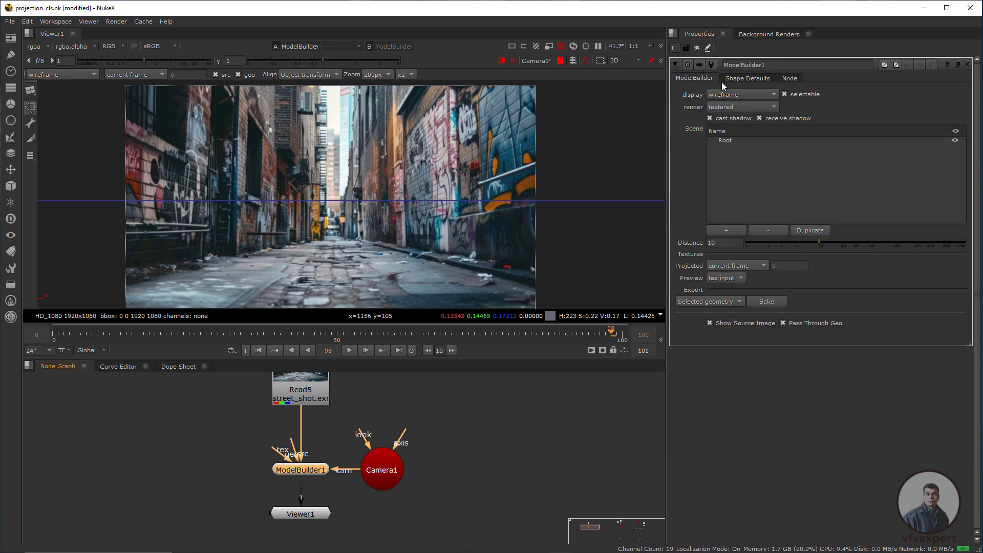
pyautogui.click(738, 80)
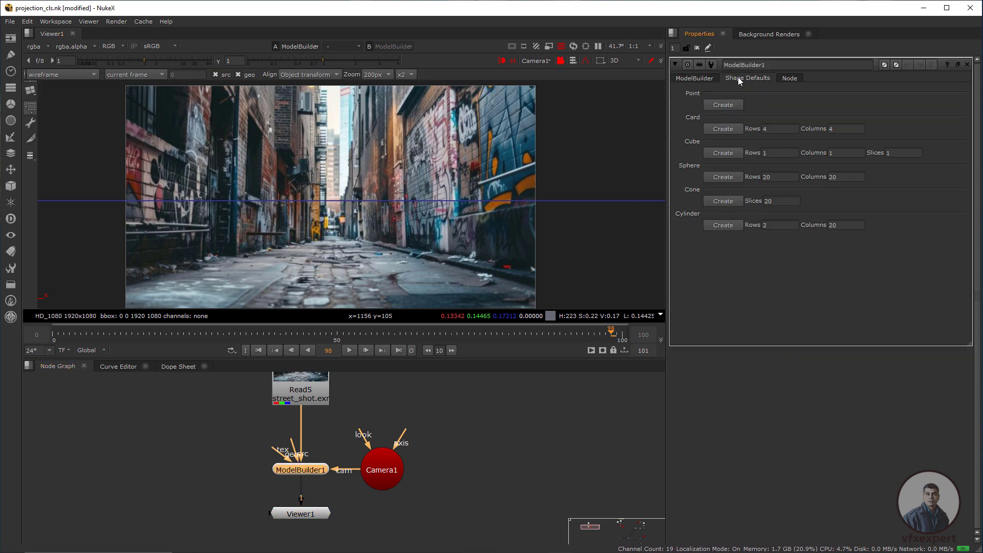
pyautogui.doubleClick(778, 128)
pyautogui.write('2')
pyautogui.doubleClick(846, 128)
pyautogui.write('2')
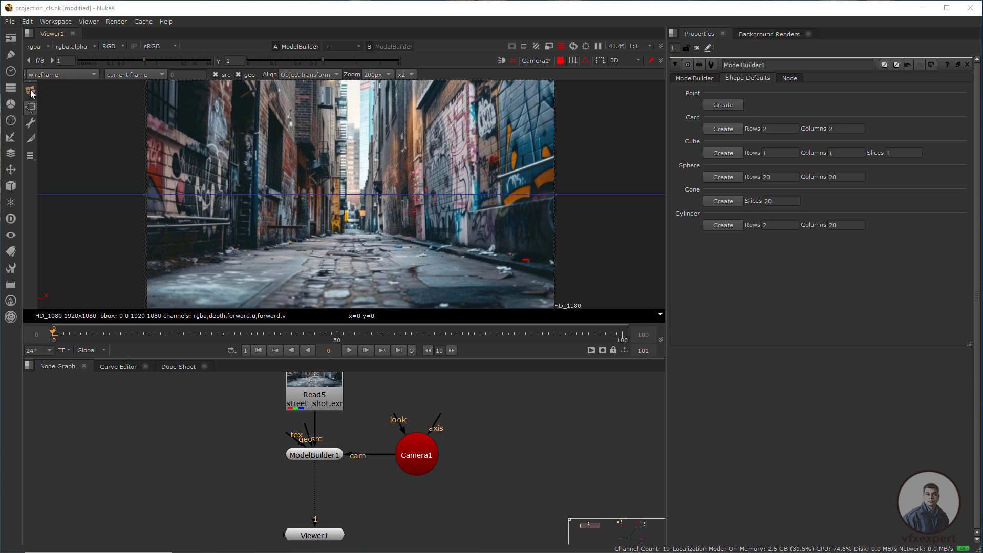
# - Add a ModelBuilder card over the middle of the street image
pyautogui.click(31, 91)
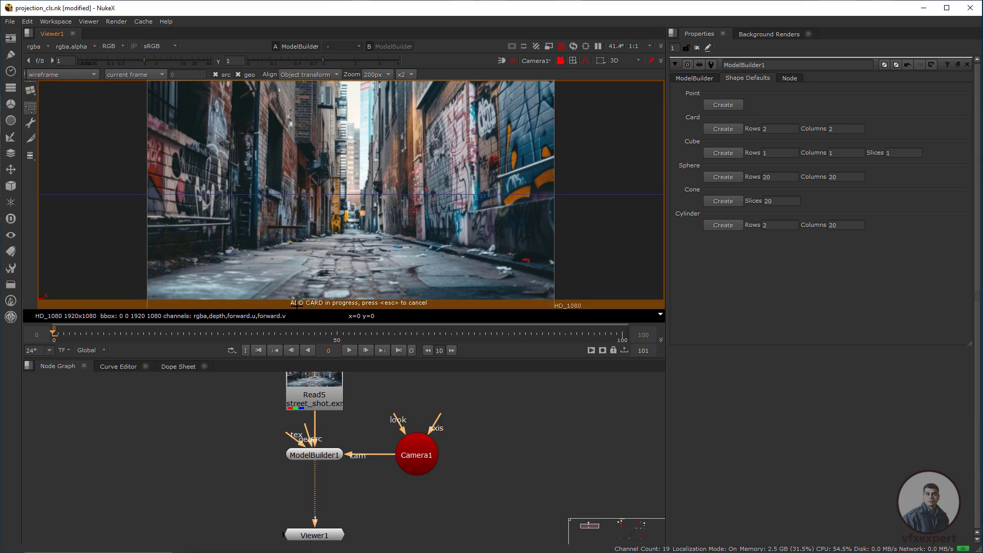
pyautogui.click(352, 203)
pyautogui.scroll(-3, 328, 205)
pyautogui.moveTo(326, 208); pyautogui.dragTo(364, 226, button='middle')
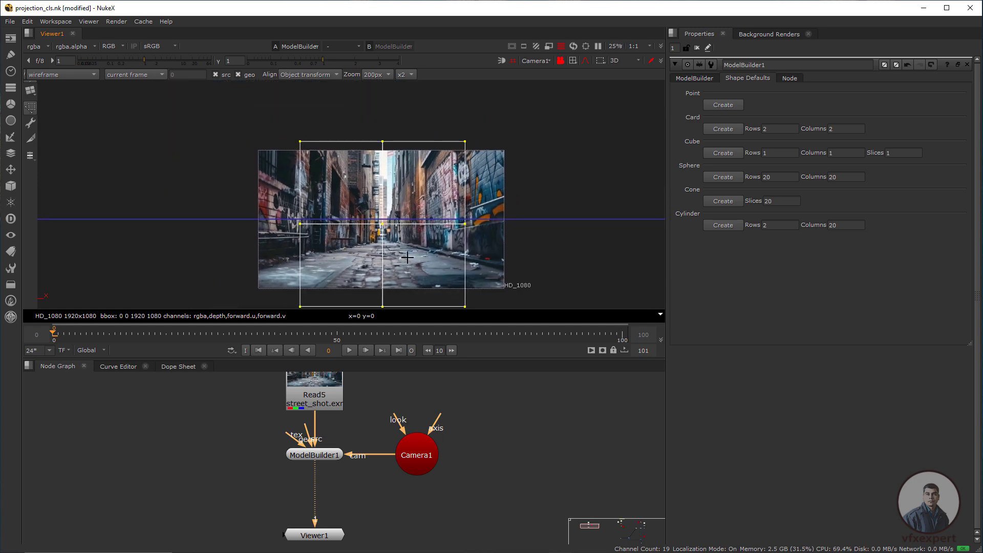
# - Pull the card's four corners roughly onto the ground area of the alley in align mode
pyautogui.moveTo(301, 142); pyautogui.dragTo(343, 209)
pyautogui.scroll(-2, 350, 205)
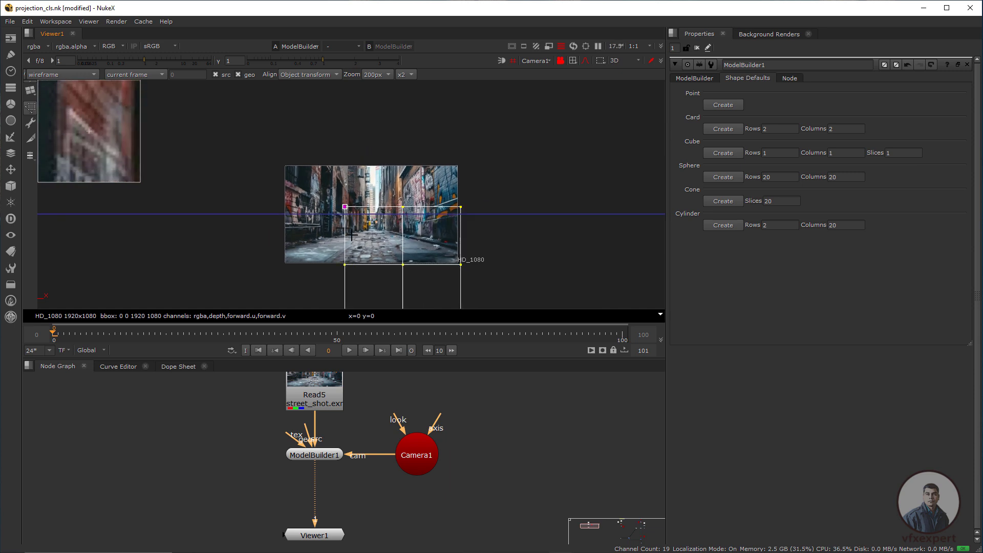
pyautogui.moveTo(350, 257); pyautogui.dragTo(362, 223, button='middle')
pyautogui.moveTo(359, 291); pyautogui.dragTo(359, 222)
pyautogui.moveTo(494, 179); pyautogui.dragTo(423, 184)
pyautogui.moveTo(410, 232); pyautogui.dragTo(434, 212)
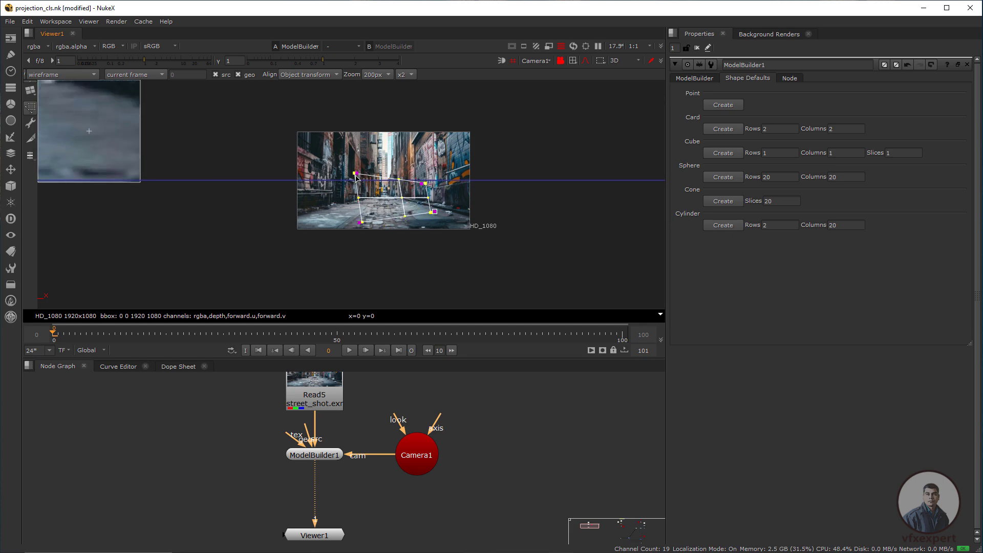
# - Refine the card's four corners so they lie flat on the ground between both walls, following the street's perspective
pyautogui.scroll(8, 358, 179)
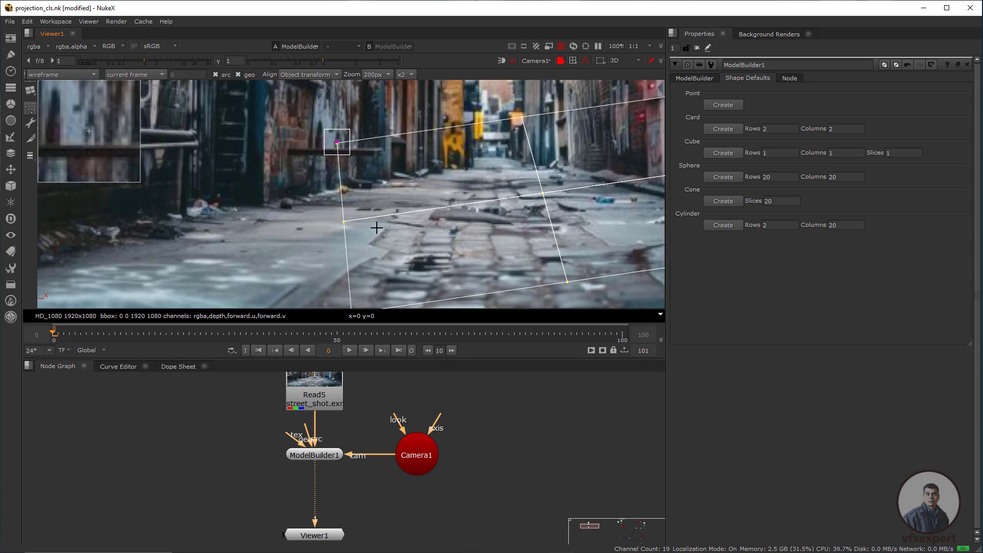
pyautogui.scroll(-4, 358, 192)
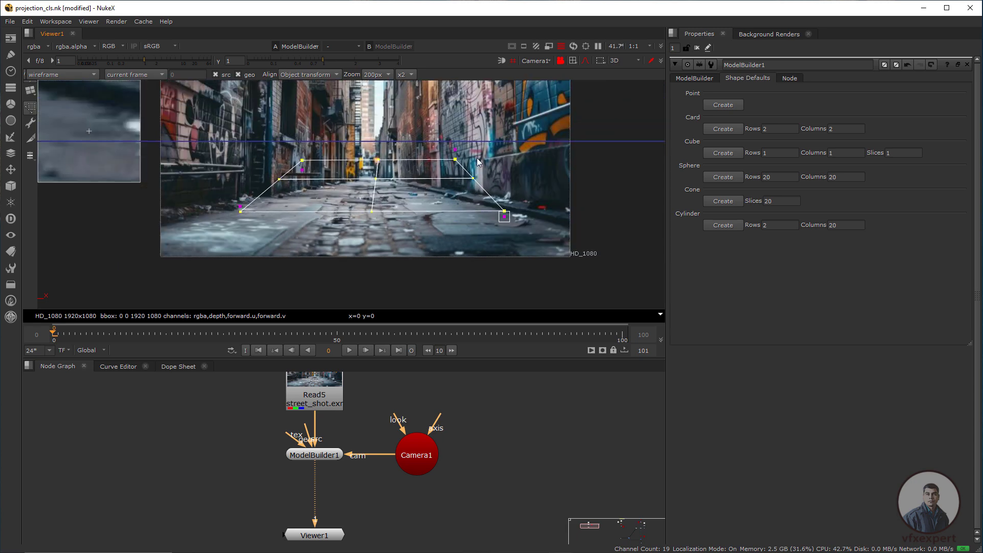
pyautogui.scroll(3, 453, 190)
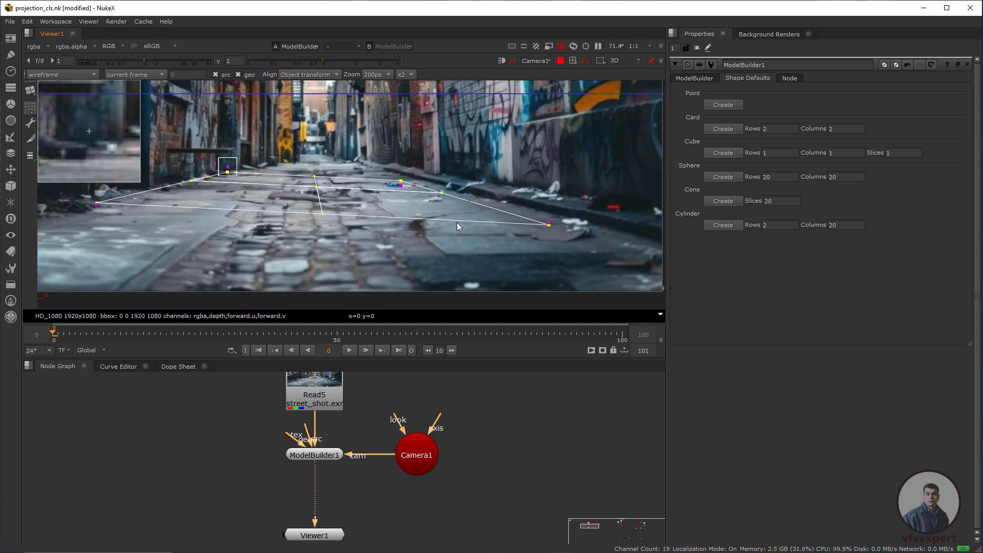
pyautogui.scroll(1, 451, 187)
pyautogui.scroll(3, 444, 182)
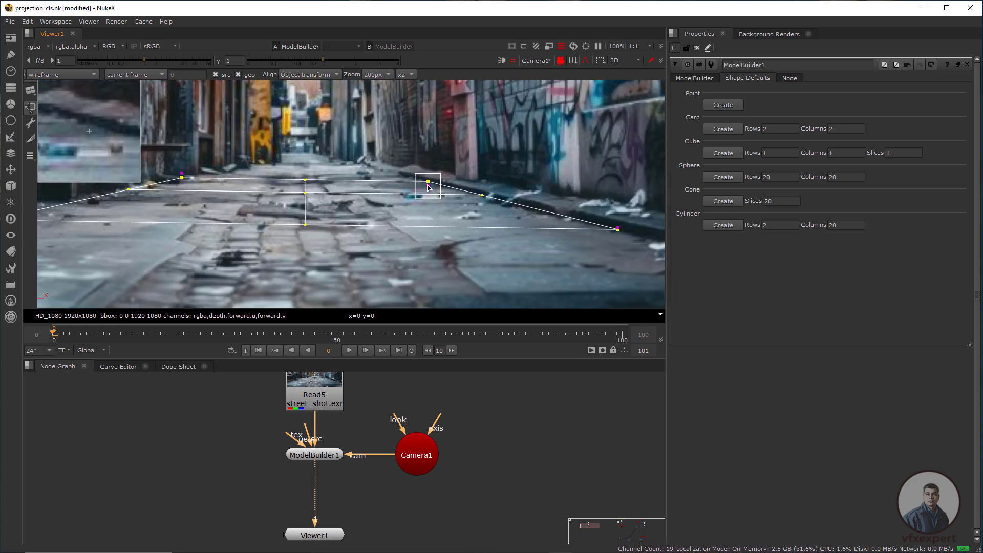
pyautogui.scroll(-3, 428, 187)
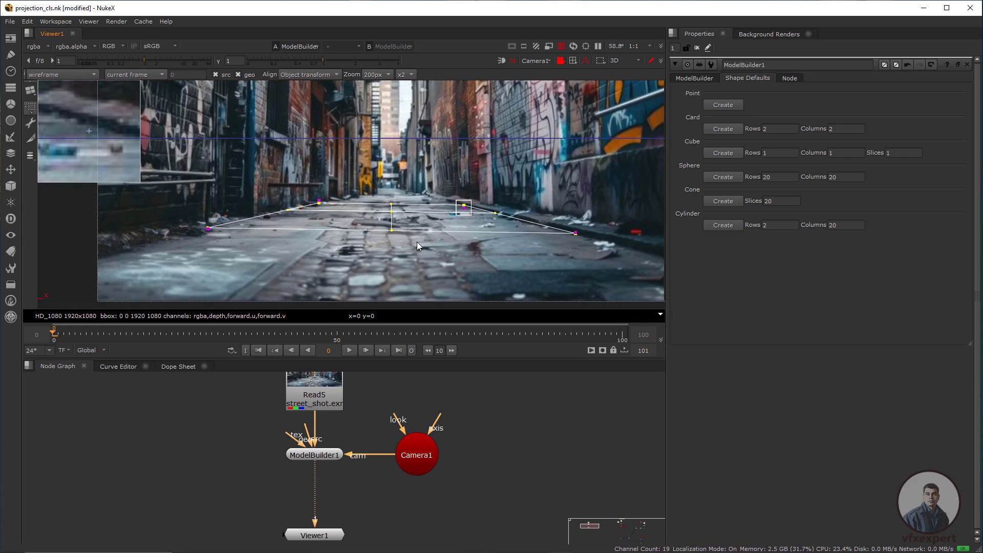
pyautogui.scroll(1, 417, 241)
pyautogui.scroll(-1, 429, 230)
pyautogui.moveTo(446, 241); pyautogui.dragTo(440, 251, button='middle')
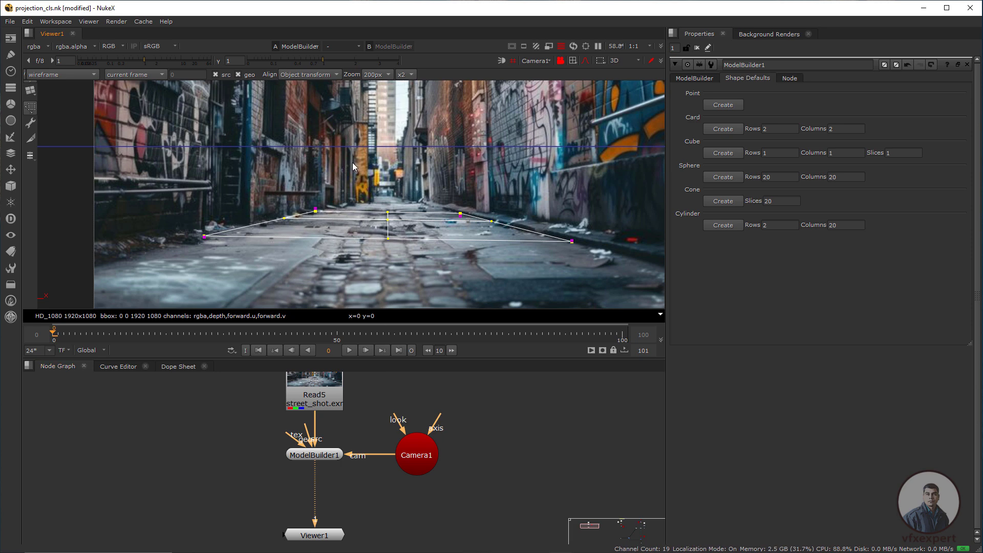
# - Switch the ModelBuilder mode from align to edit
pyautogui.rightClick(389, 237)
pyautogui.moveTo(432, 308)
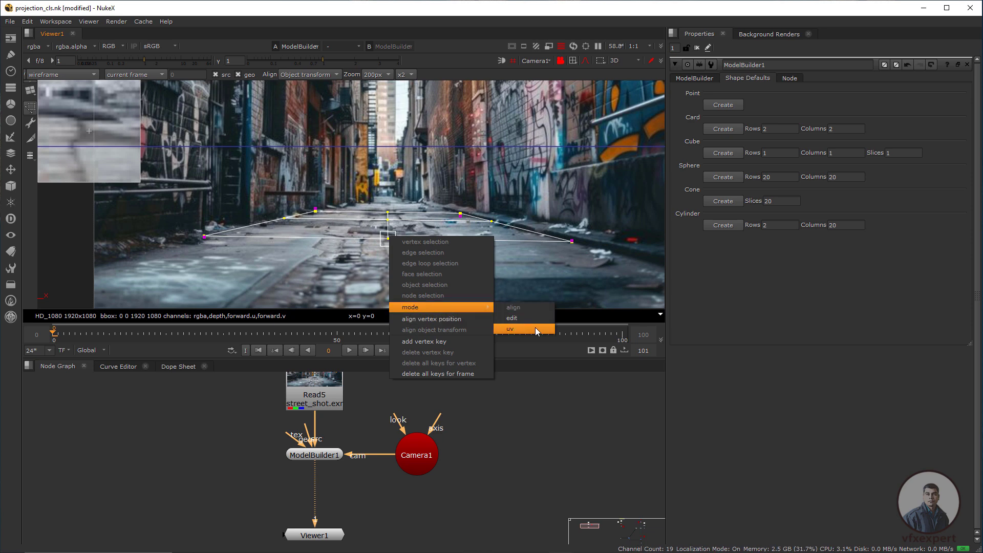
pyautogui.click(517, 319)
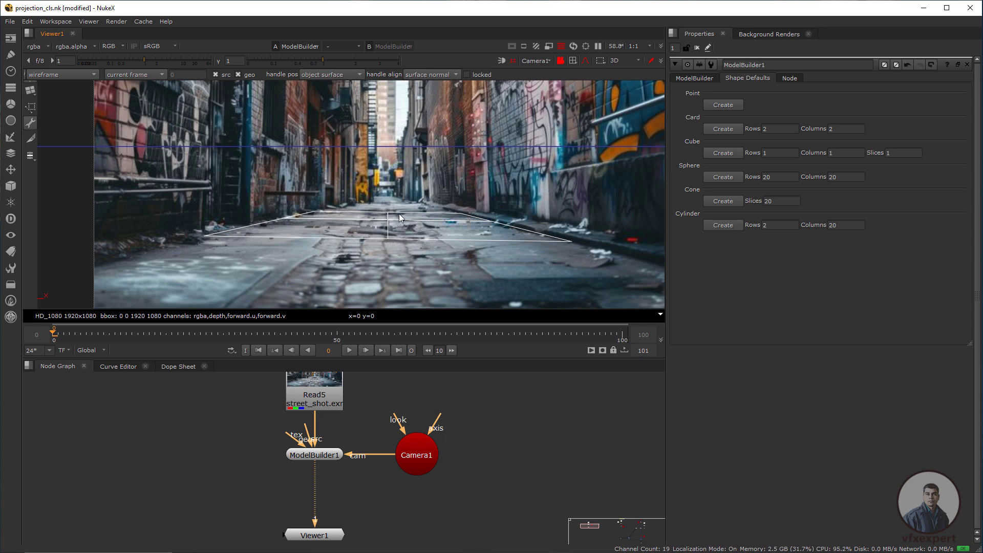
# - Switch to edge selection, select both front edges of the ground card and extrude them
pyautogui.rightClick(398, 239)
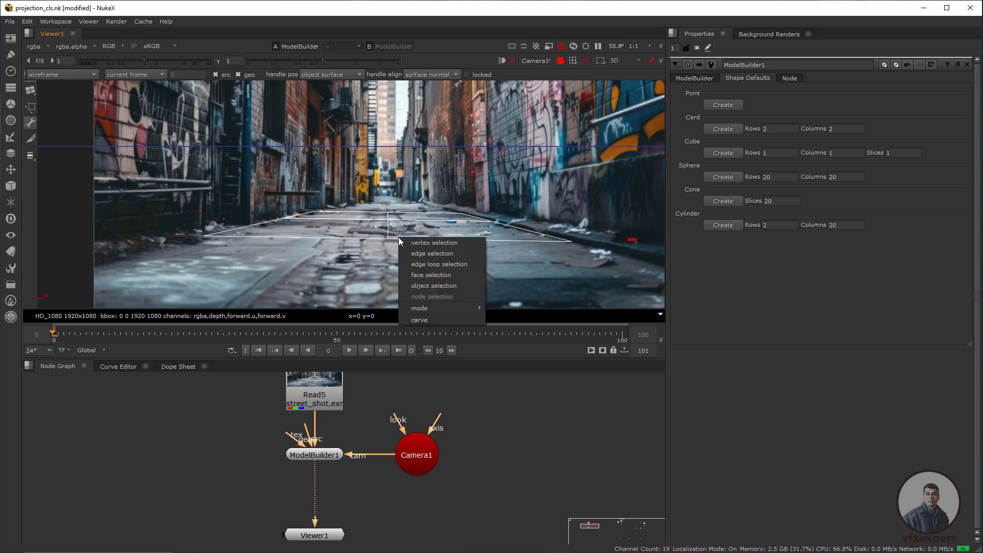
pyautogui.click(431, 253)
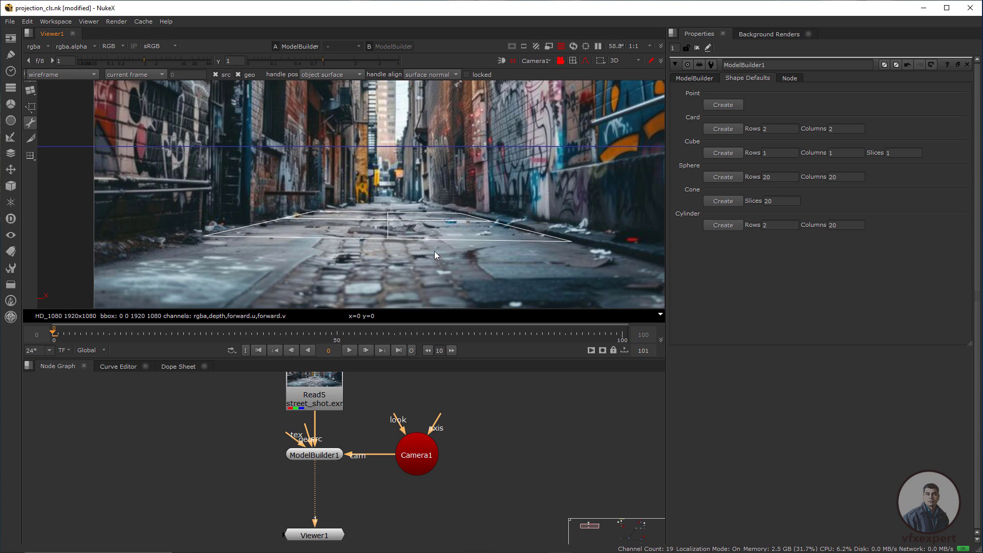
pyautogui.click(434, 239)
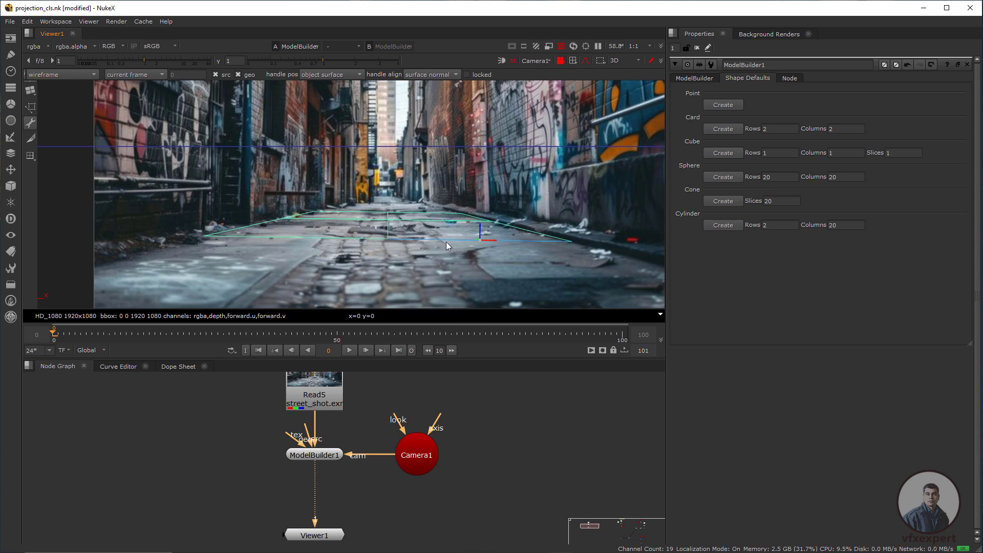
pyautogui.keyDown('shift'); pyautogui.click(349, 237); pyautogui.keyUp('shift')
pyautogui.rightClick(388, 237)
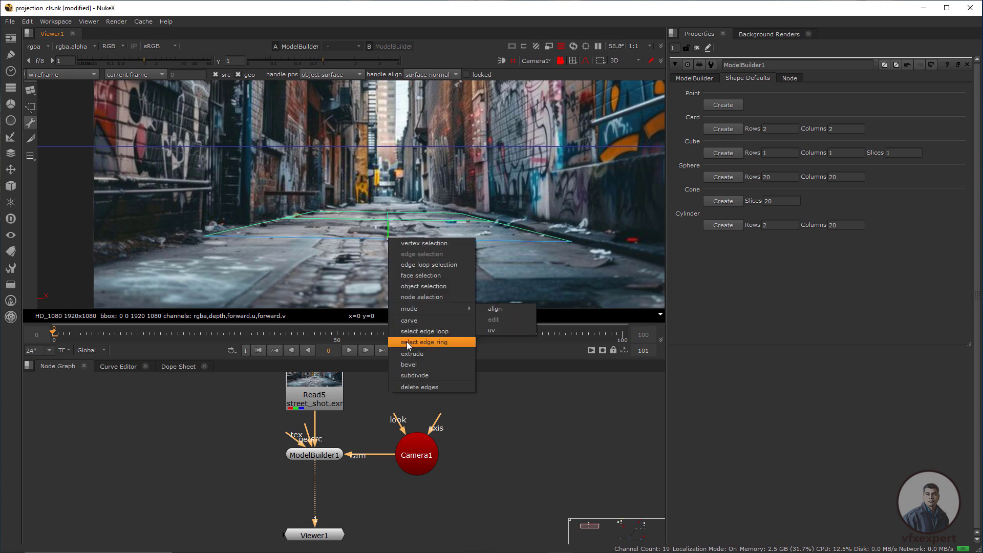
pyautogui.click(412, 354)
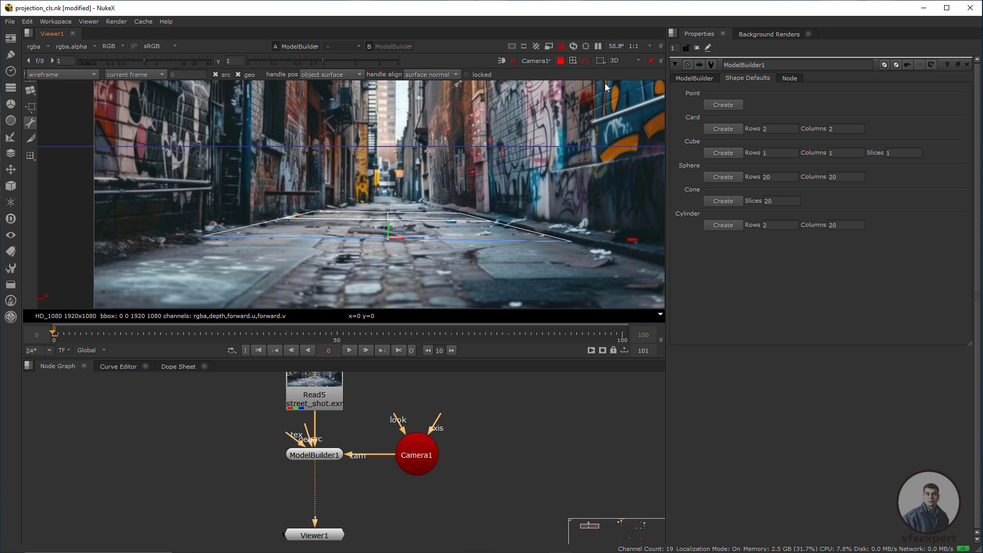
# - View the scene through the default 3D camera with the camera lock off, and pull the extruded front edge toward Camera1
pyautogui.click(551, 61)
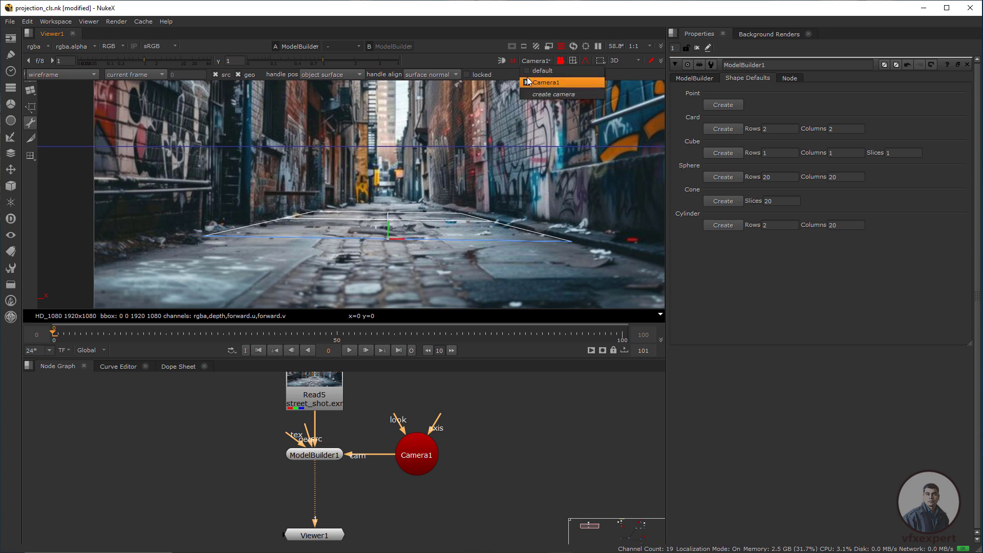
pyautogui.click(551, 72)
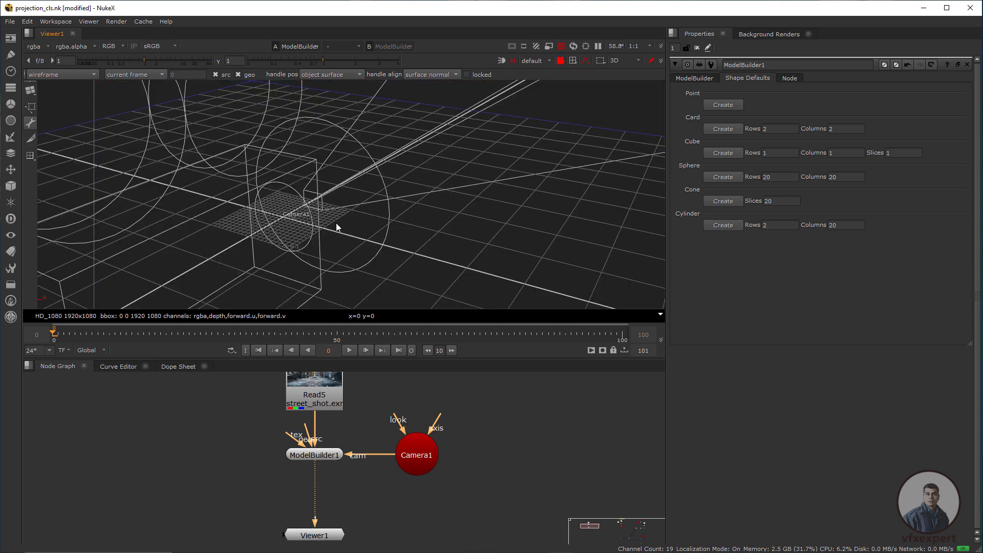
pyautogui.moveTo(393, 223); pyautogui.dragTo(394, 224, button='middle')
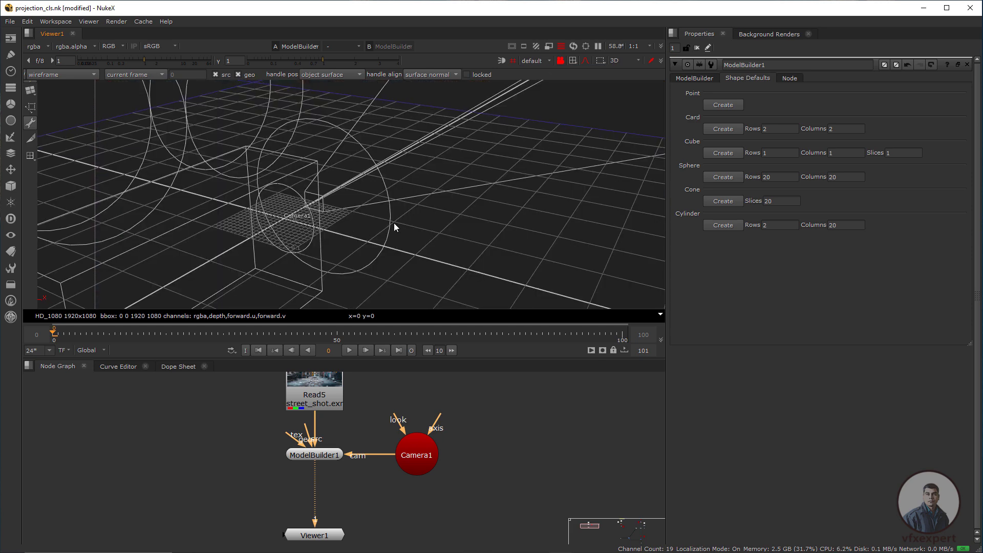
pyautogui.press('f')
pyautogui.keyDown('ctrl'); pyautogui.moveTo(471, 169); pyautogui.dragTo(471, 178); pyautogui.keyUp('ctrl')
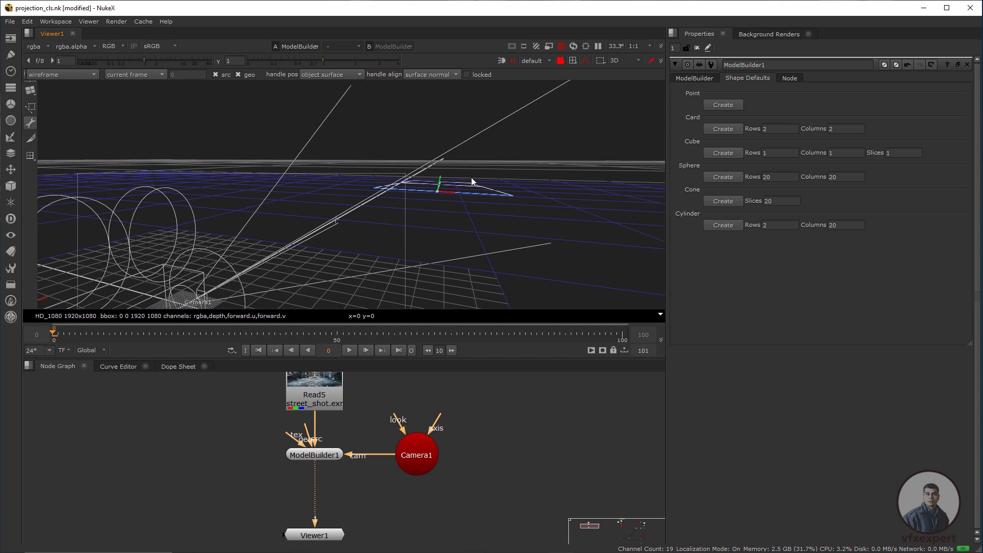
pyautogui.click(560, 61)
pyautogui.keyDown('ctrl'); pyautogui.moveTo(487, 173); pyautogui.dragTo(353, 208); pyautogui.keyUp('ctrl')
pyautogui.keyDown('ctrl'); pyautogui.moveTo(264, 236); pyautogui.dragTo(165, 290); pyautogui.keyUp('ctrl')
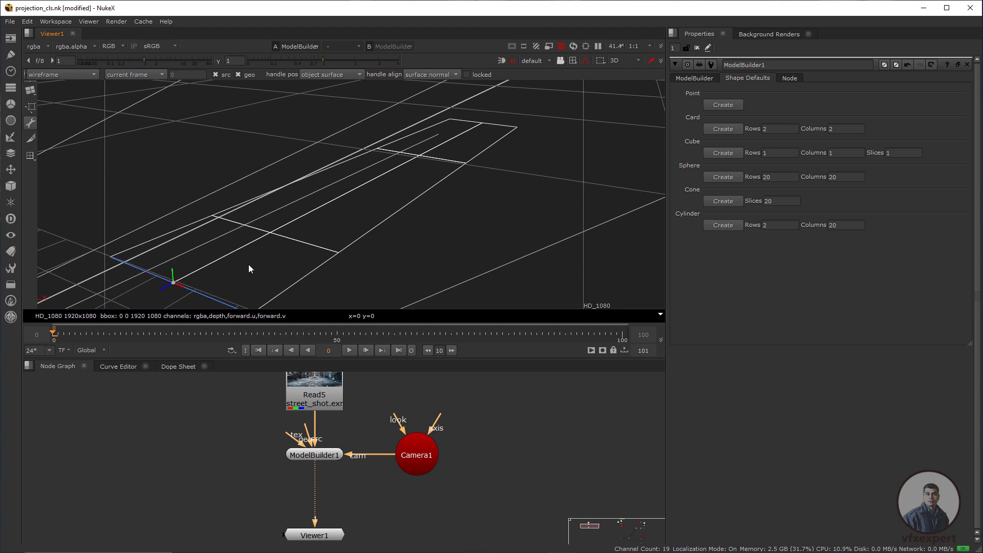
pyautogui.scroll(-3, 260, 232)
pyautogui.scroll(1, 267, 223)
pyautogui.moveTo(250, 235); pyautogui.dragTo(227, 243)
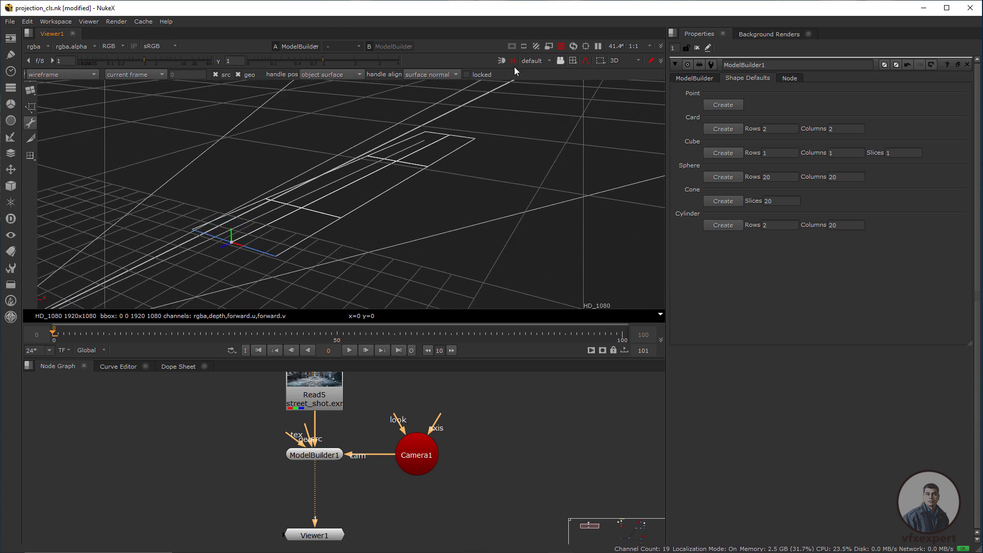
# - Compare the card with the street image through Camera1, and pull the front edge farther toward the camera in the default view
pyautogui.click(551, 60)
pyautogui.click(550, 81)
pyautogui.click(560, 60)
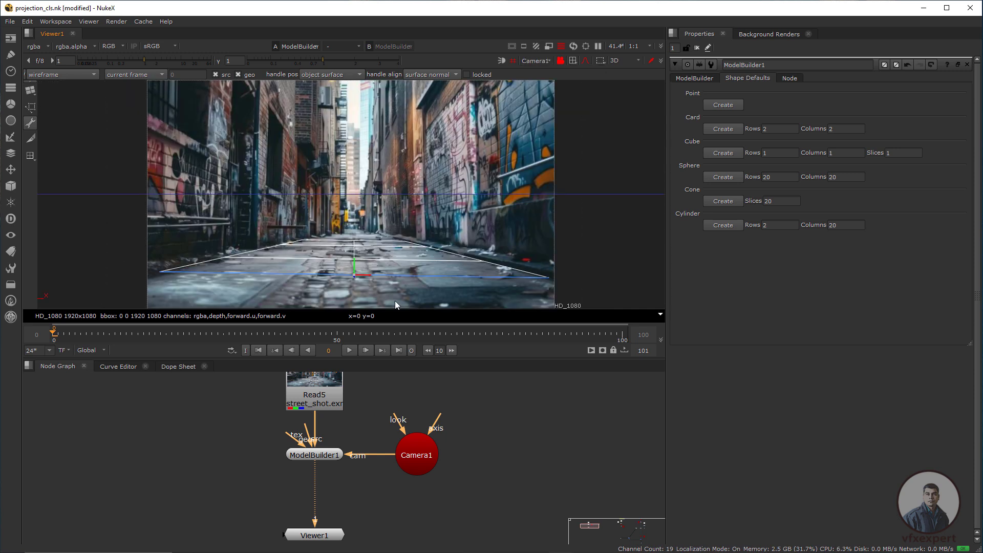
pyautogui.click(549, 61)
pyautogui.click(543, 72)
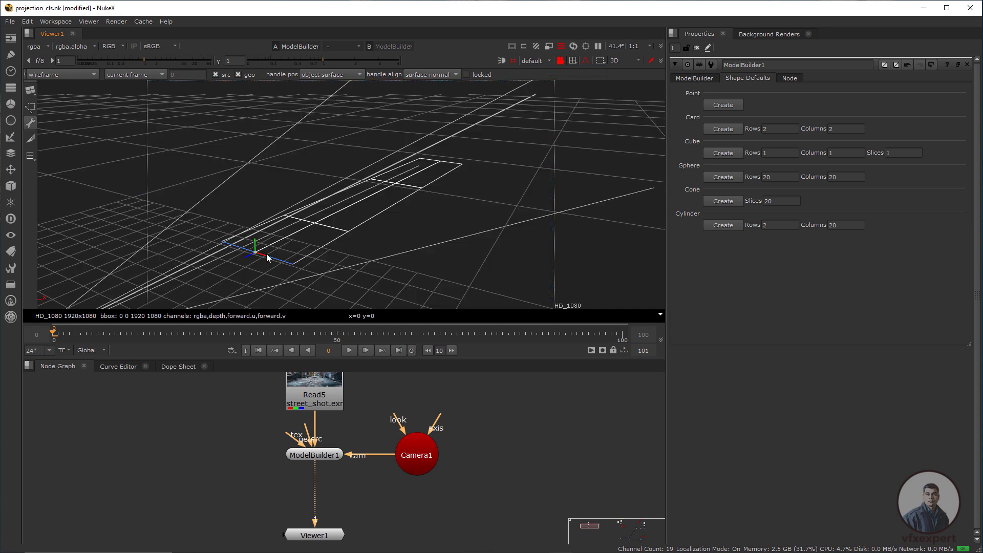
pyautogui.moveTo(248, 258); pyautogui.dragTo(183, 302)
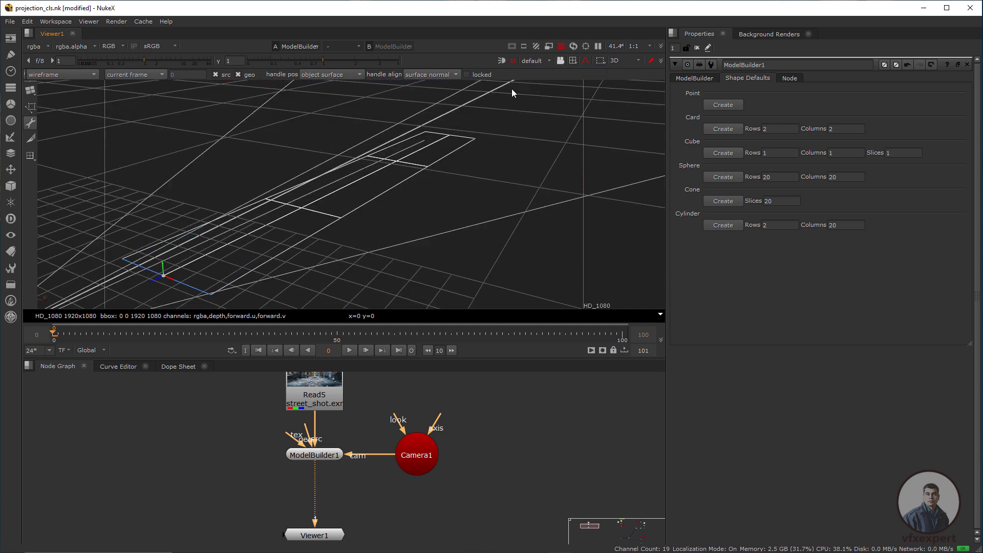
# - Extend the ground card's front edge beyond the lower border of the street image, checking its coverage through Camera1
pyautogui.click(549, 61)
pyautogui.click(545, 80)
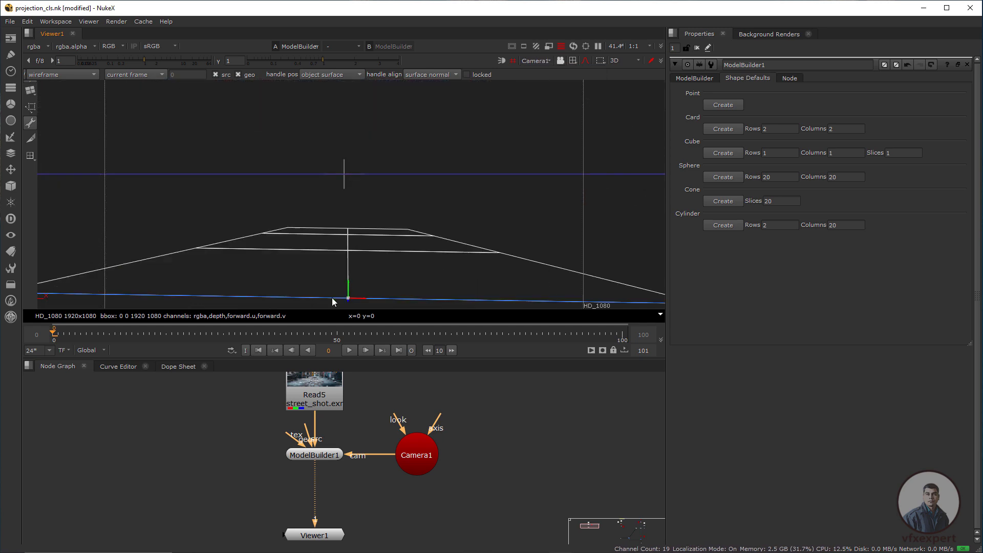
pyautogui.click(561, 61)
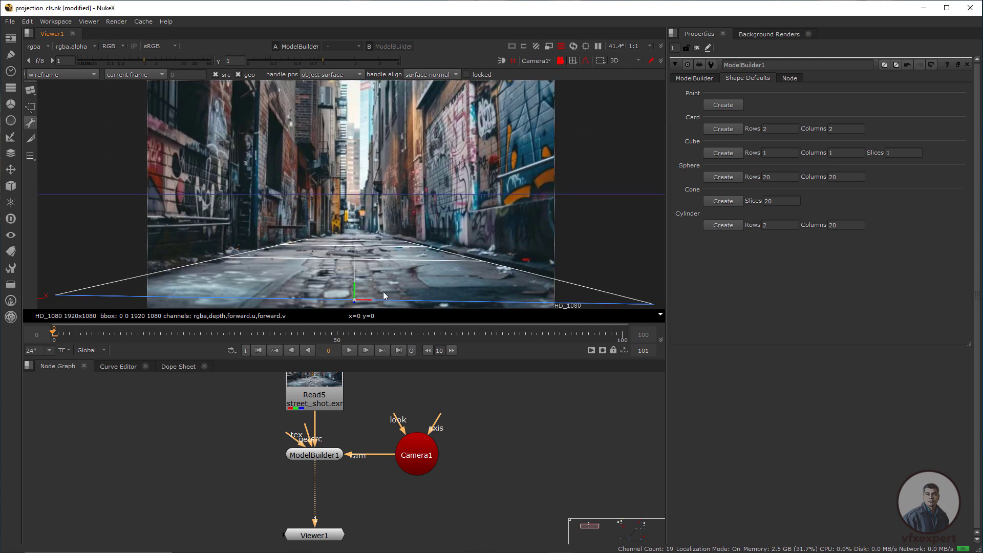
pyautogui.click(548, 60)
pyautogui.click(543, 71)
pyautogui.moveTo(189, 287); pyautogui.dragTo(159, 306)
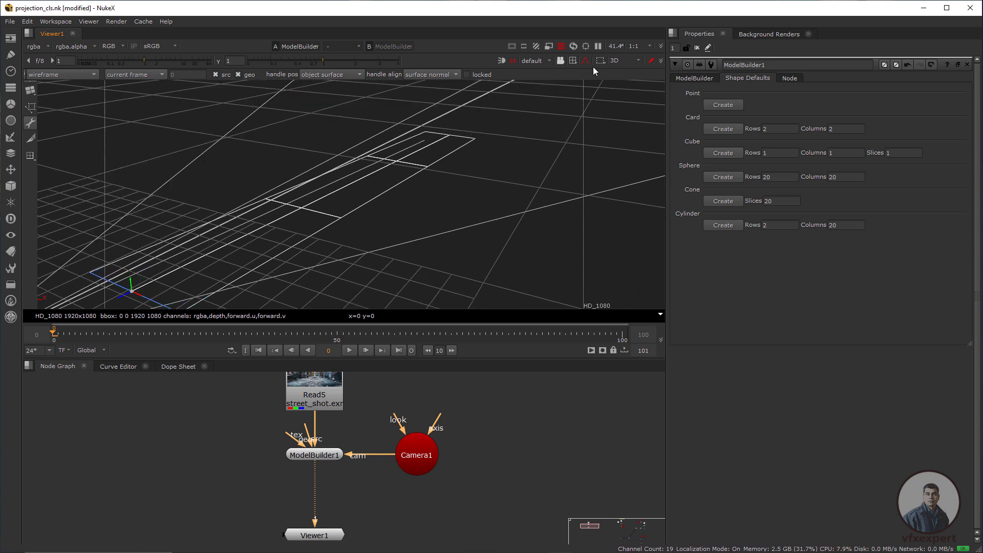
pyautogui.click(549, 61)
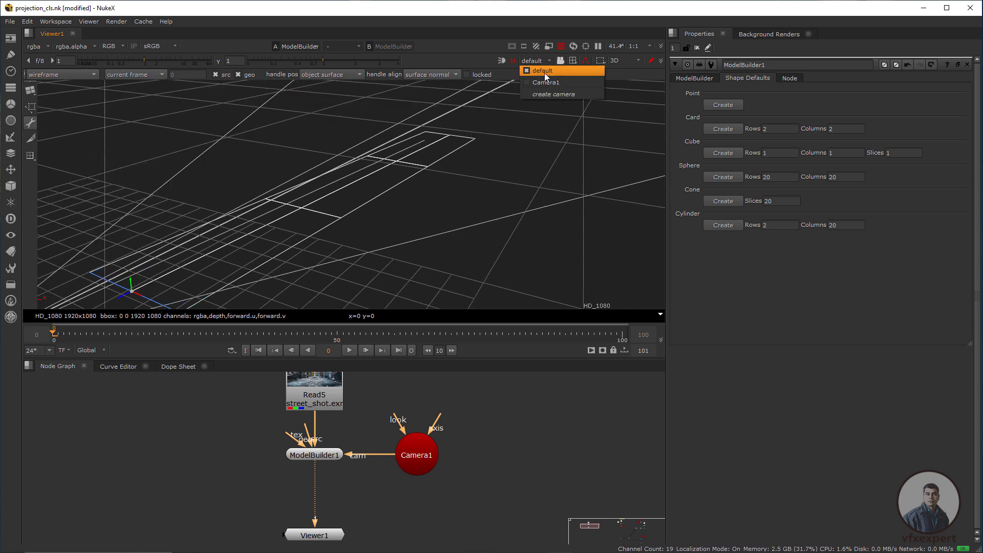
pyautogui.click(546, 82)
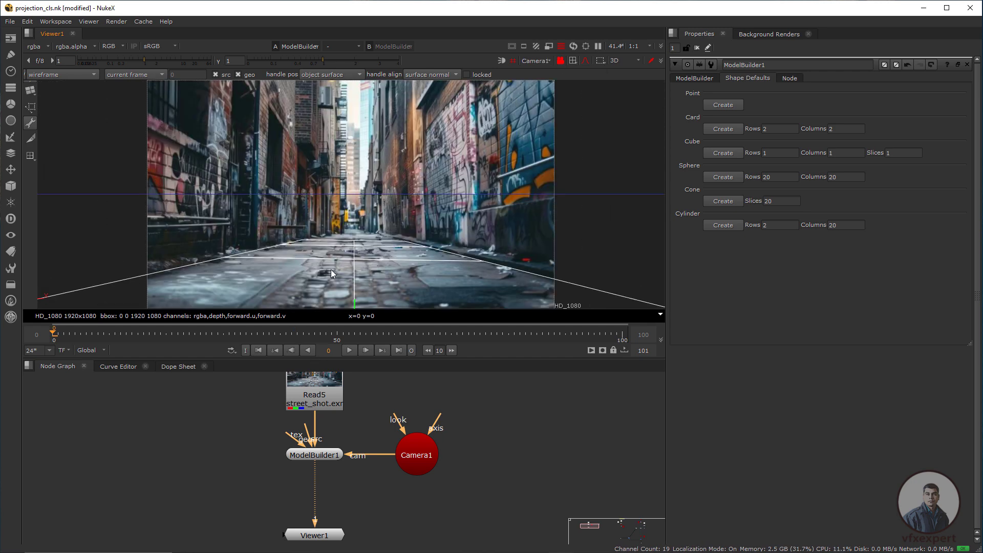
pyautogui.moveTo(433, 235); pyautogui.dragTo(429, 213, button='middle')
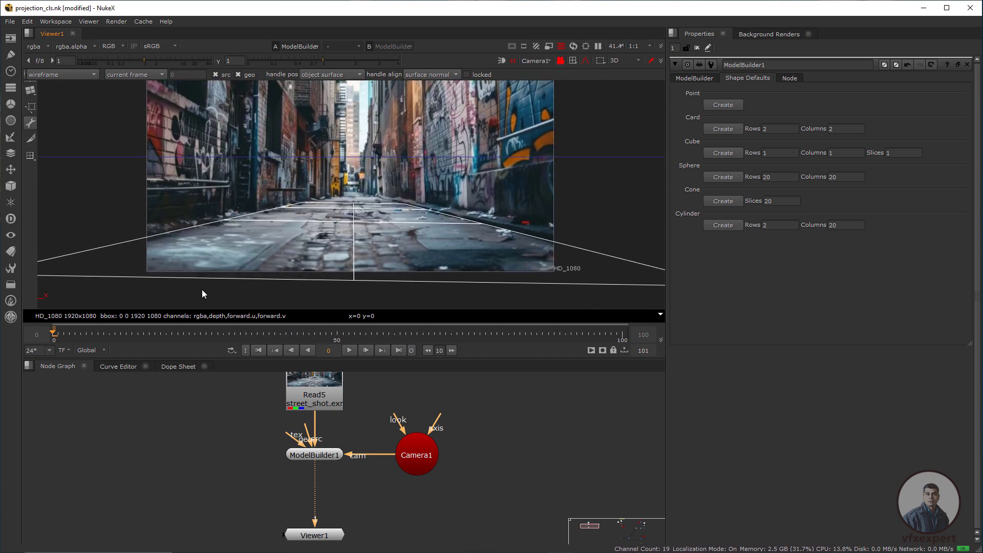
pyautogui.scroll(4, 409, 238)
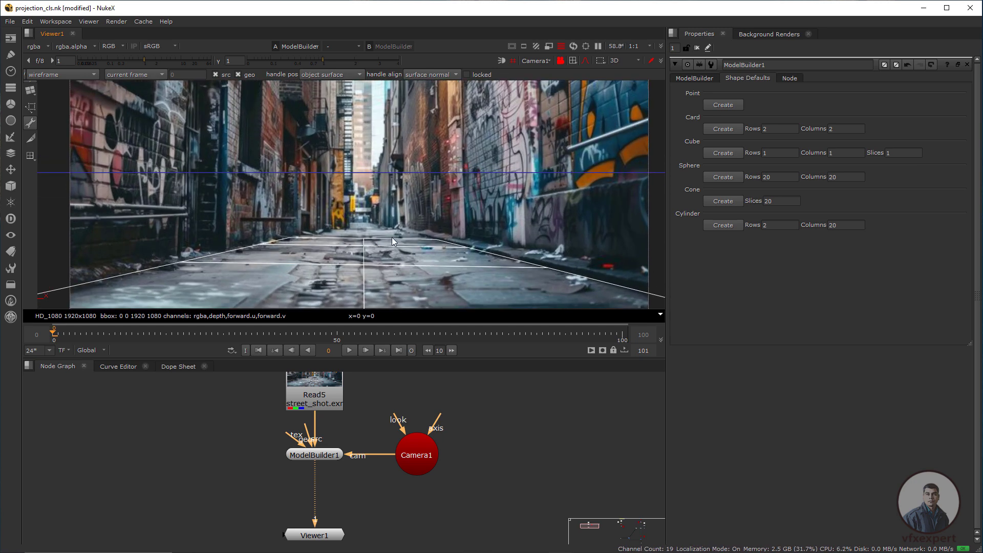
# - Extrude the ground card's far edges in the default view and pull them away from the camera, deeper down the alley
pyautogui.click(546, 61)
pyautogui.click(549, 72)
pyautogui.moveTo(450, 214); pyautogui.dragTo(395, 282, button='middle')
pyautogui.scroll(4, 453, 200)
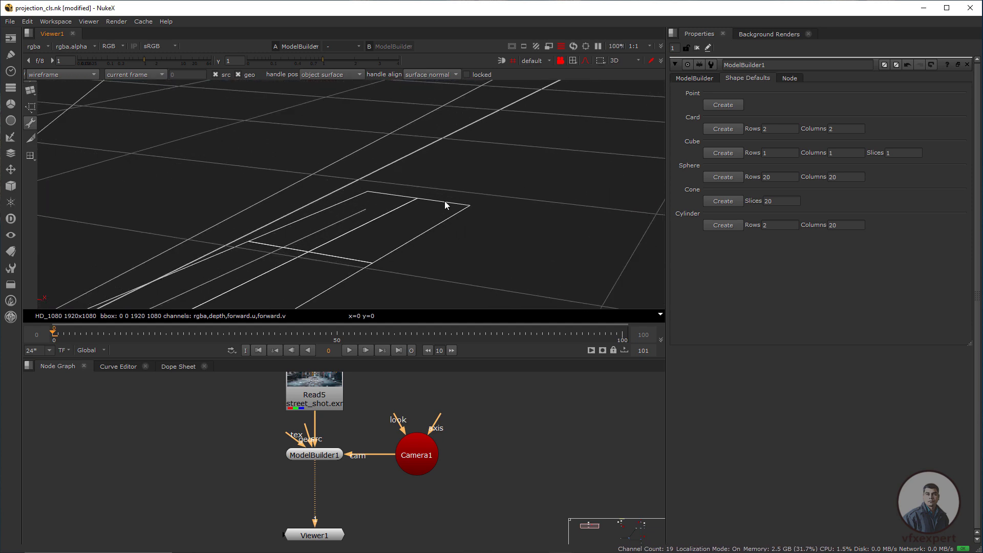
pyautogui.click(445, 201)
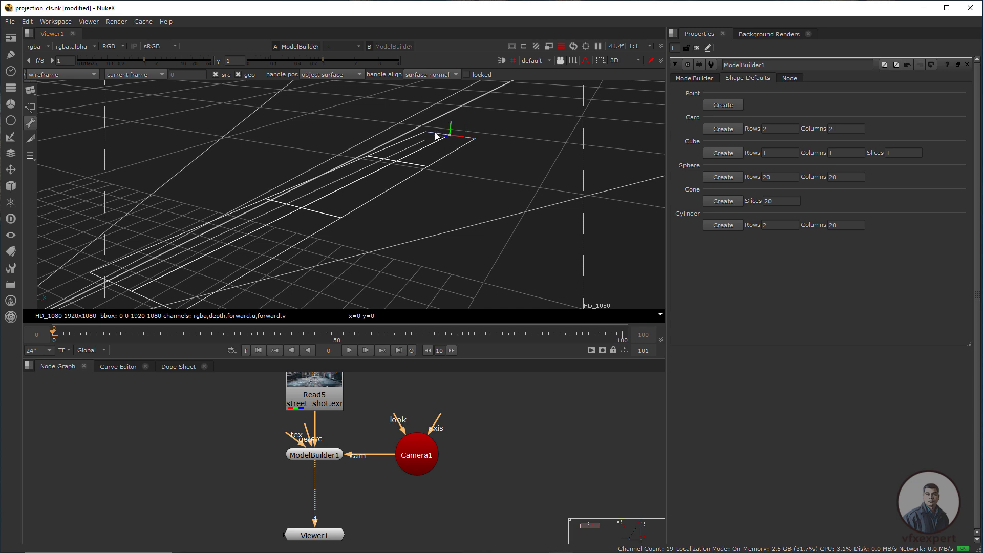
pyautogui.moveTo(463, 155); pyautogui.dragTo(373, 255, button='middle')
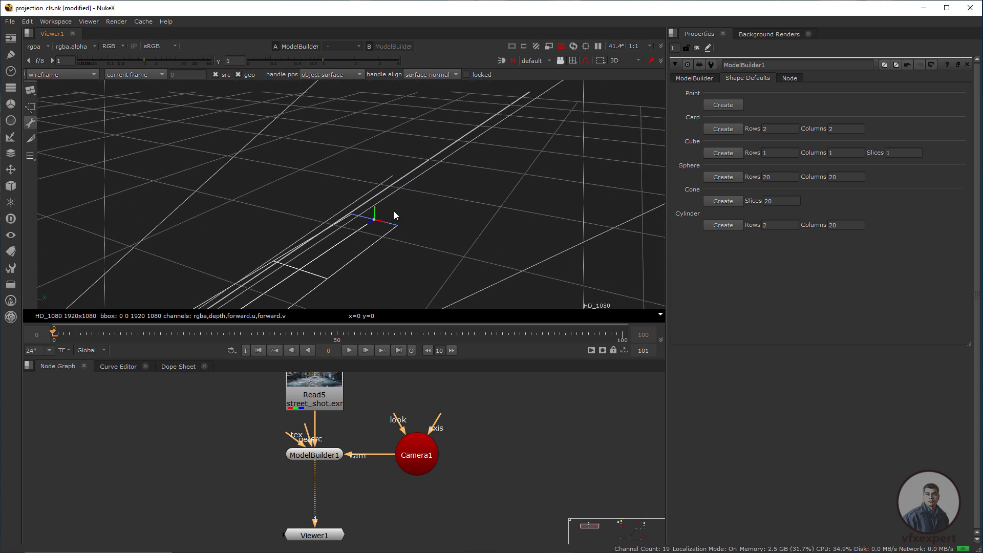
pyautogui.rightClick(387, 222)
pyautogui.click(420, 339)
pyautogui.moveTo(372, 220); pyautogui.dragTo(509, 111)
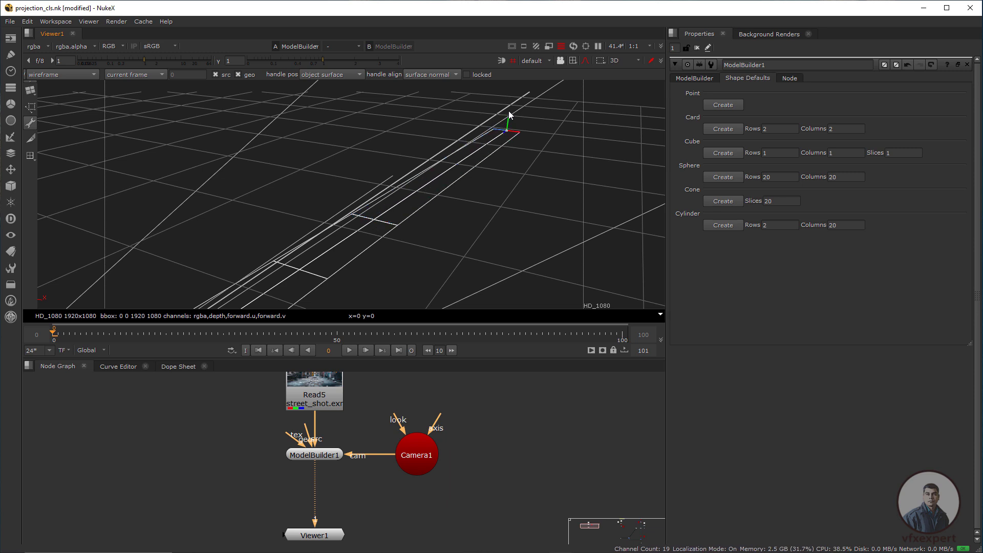
# - Examine through Camera1 how the extended ground card fits the alley's far end and the base of the right wall
pyautogui.click(549, 61)
pyautogui.click(549, 82)
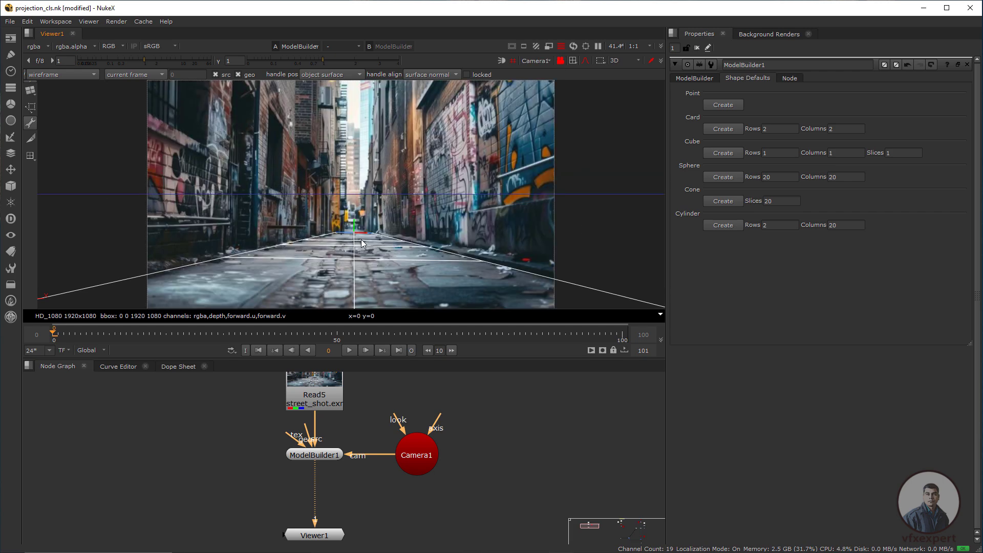
pyautogui.scroll(3, 340, 239)
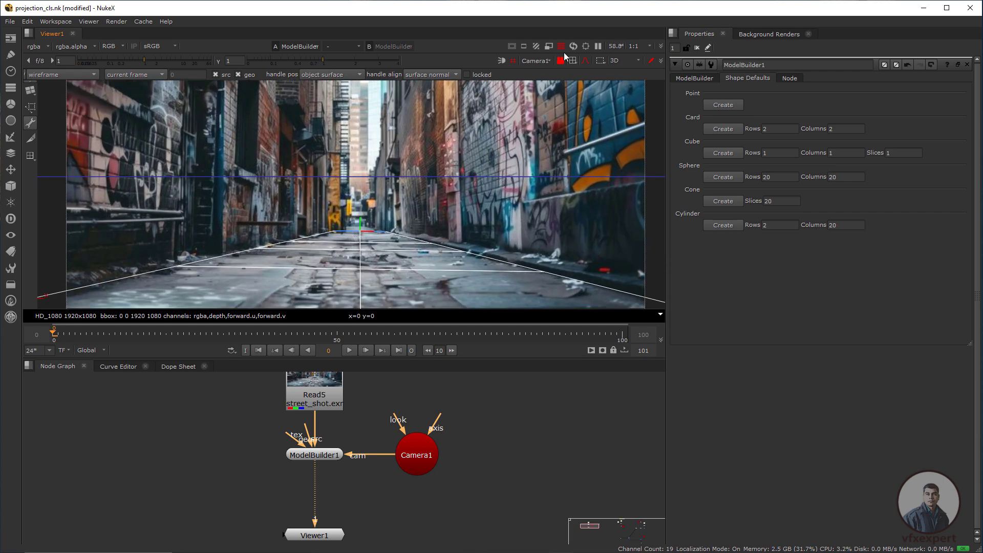
pyautogui.click(546, 63)
pyautogui.click(543, 72)
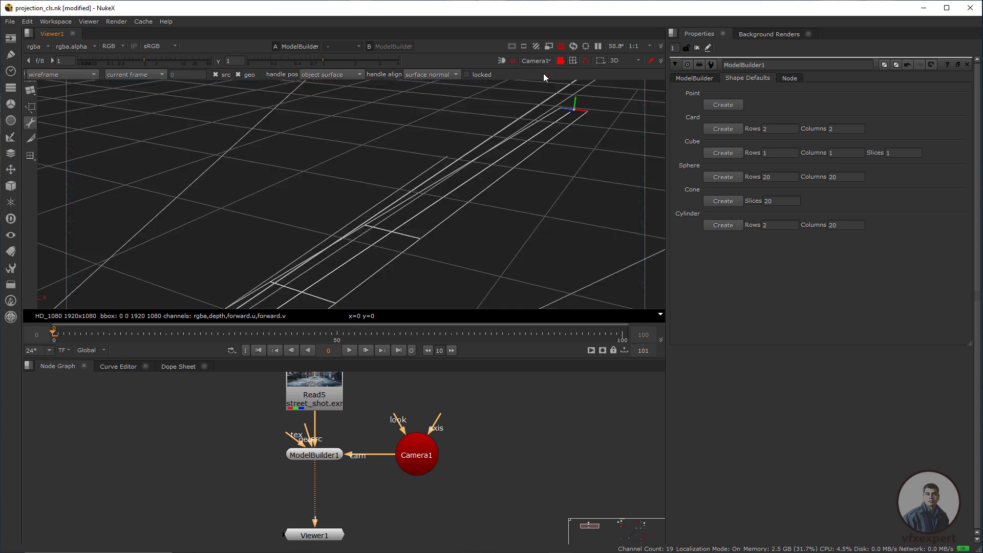
pyautogui.click(535, 60)
pyautogui.click(560, 62)
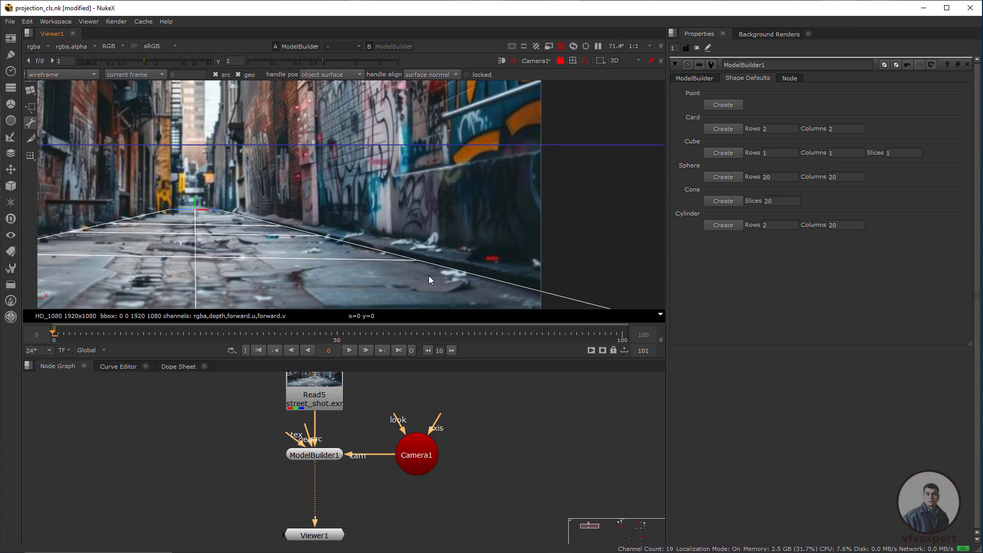
pyautogui.scroll(2, 400, 290)
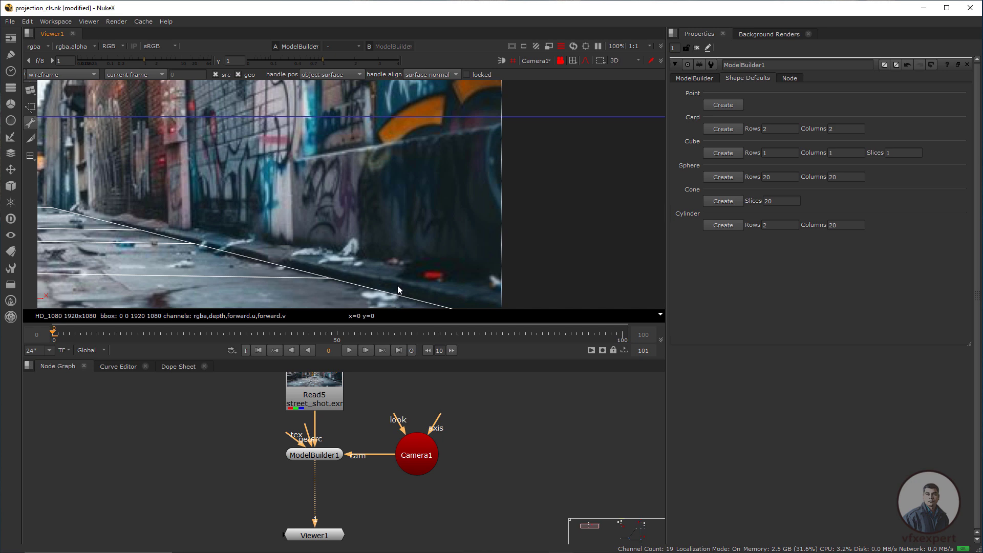
pyautogui.scroll(-2, 423, 275)
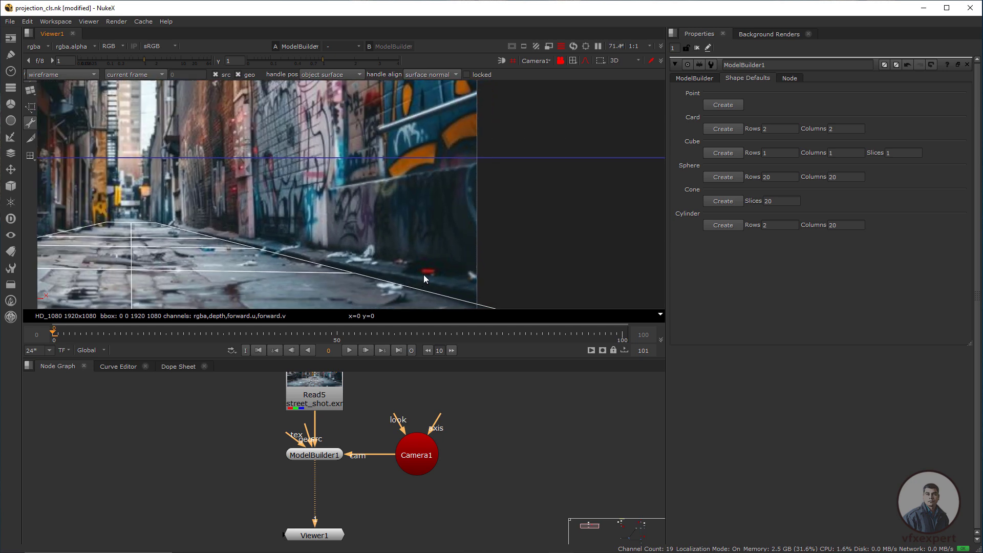
pyautogui.moveTo(370, 274); pyautogui.dragTo(338, 252, button='middle')
# - Extrude the ground card's edges along the right side of the alley and raise them slightly to form the kerb face
pyautogui.click(386, 257)
pyautogui.scroll(1, 300, 245)
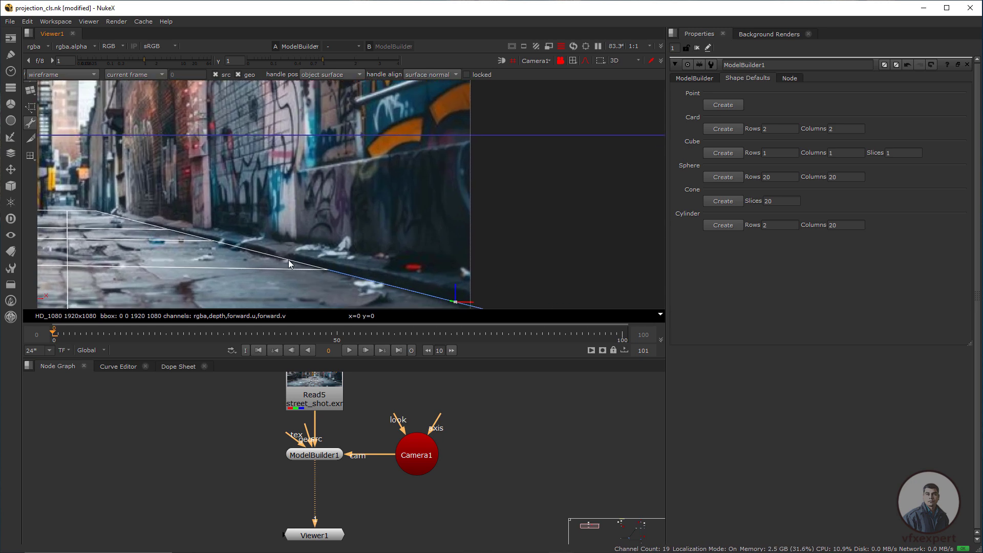
pyautogui.moveTo(241, 257); pyautogui.dragTo(254, 274, button='middle')
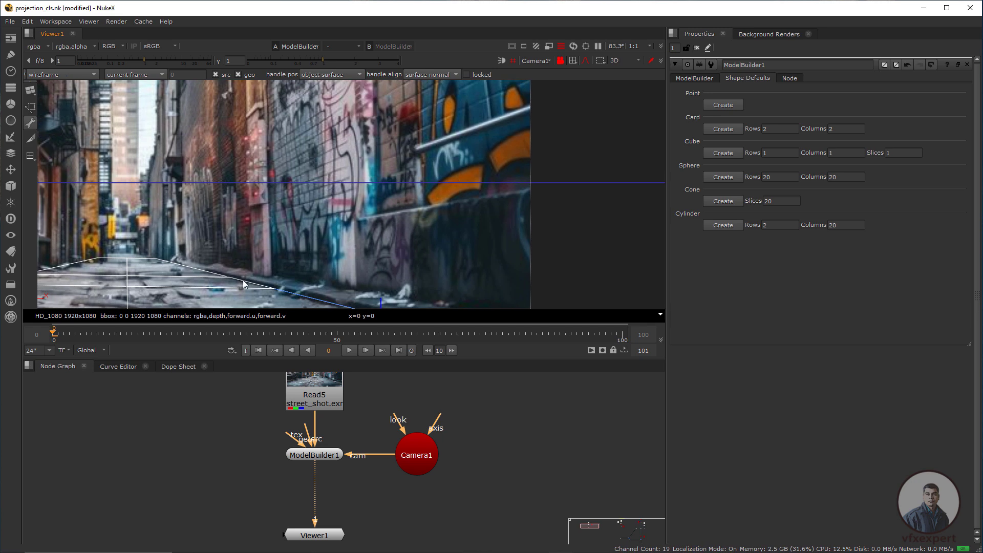
pyautogui.click(208, 270)
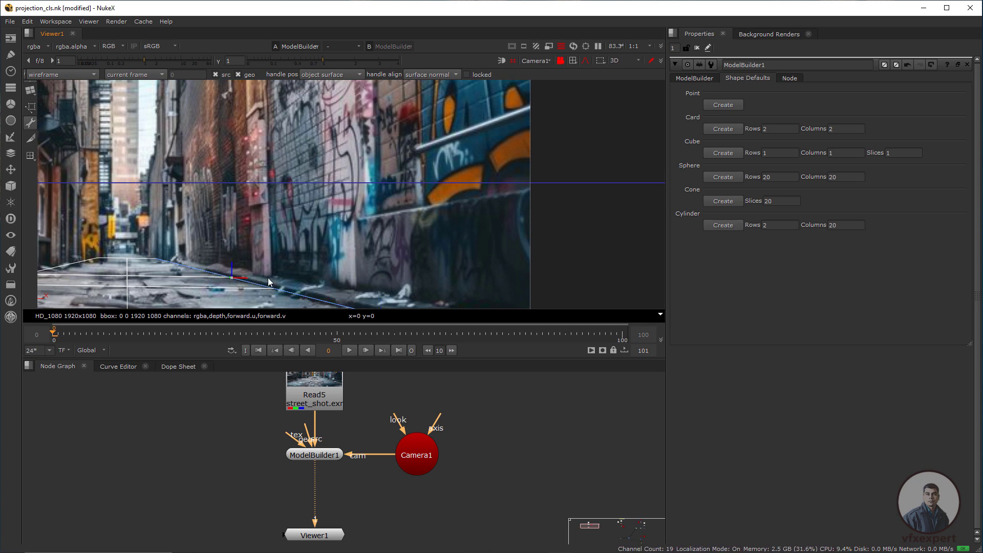
pyautogui.rightClick(280, 292)
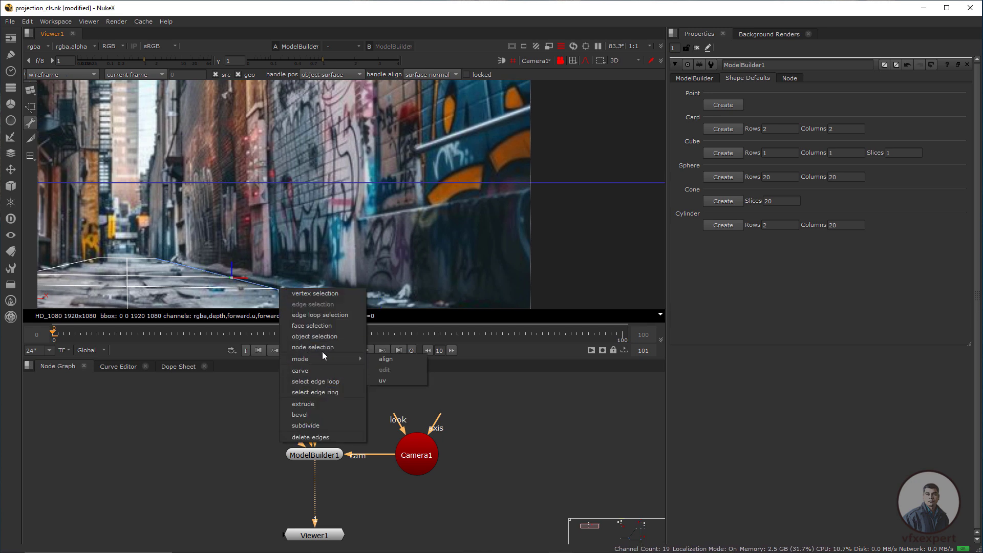
pyautogui.click(311, 404)
pyautogui.scroll(-4, 330, 302)
pyautogui.moveTo(333, 288); pyautogui.dragTo(334, 215, button='middle')
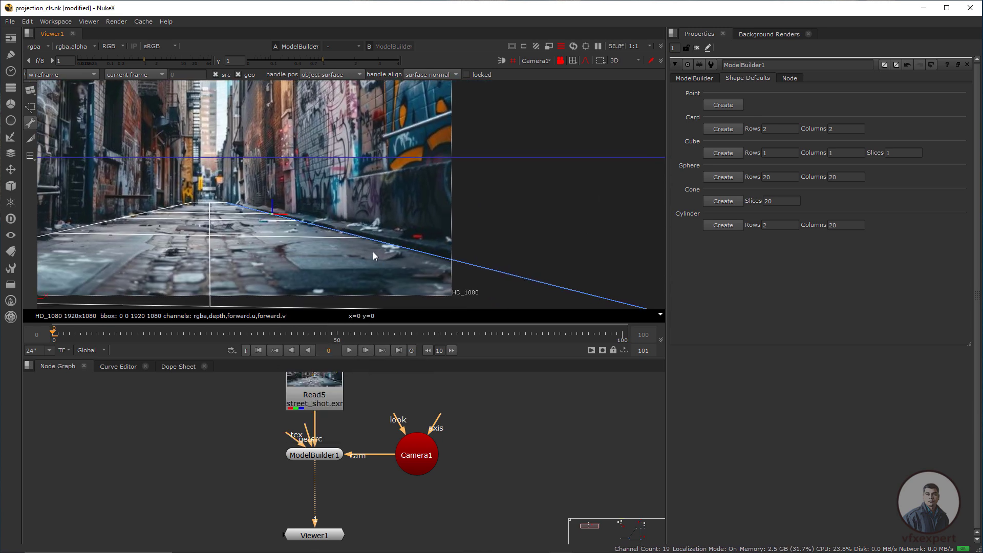
pyautogui.scroll(3, 372, 250)
pyautogui.moveTo(229, 184); pyautogui.dragTo(229, 181)
# - Extrude the raised kerb edges again and pull them outward across the sidewalk to the base of the right wall
pyautogui.rightClick(232, 196)
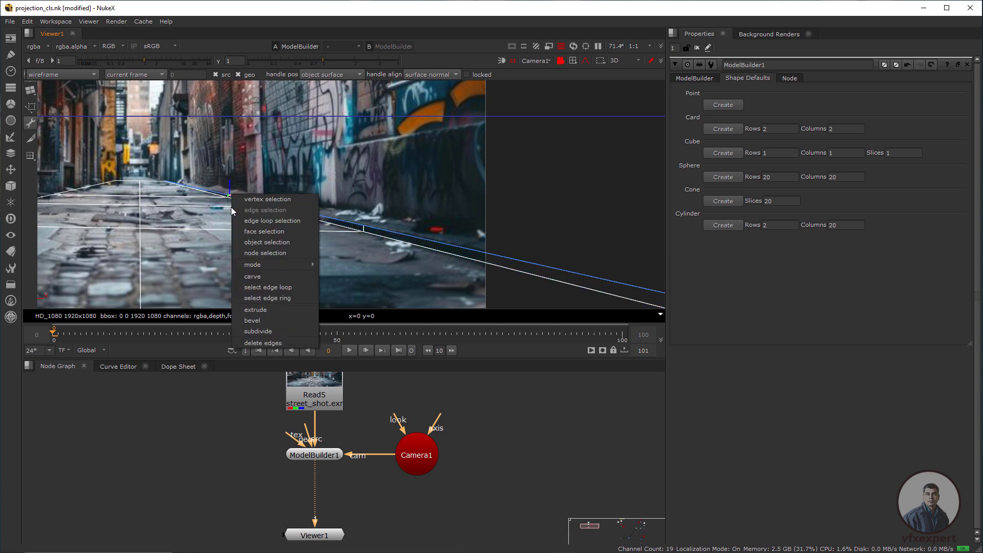
pyautogui.click(242, 309)
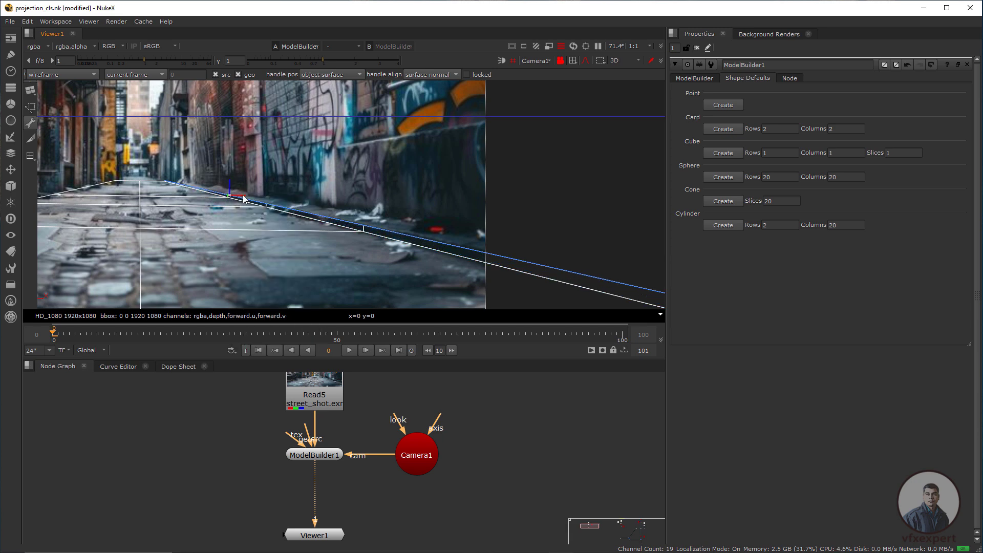
pyautogui.moveTo(247, 198); pyautogui.dragTo(266, 193)
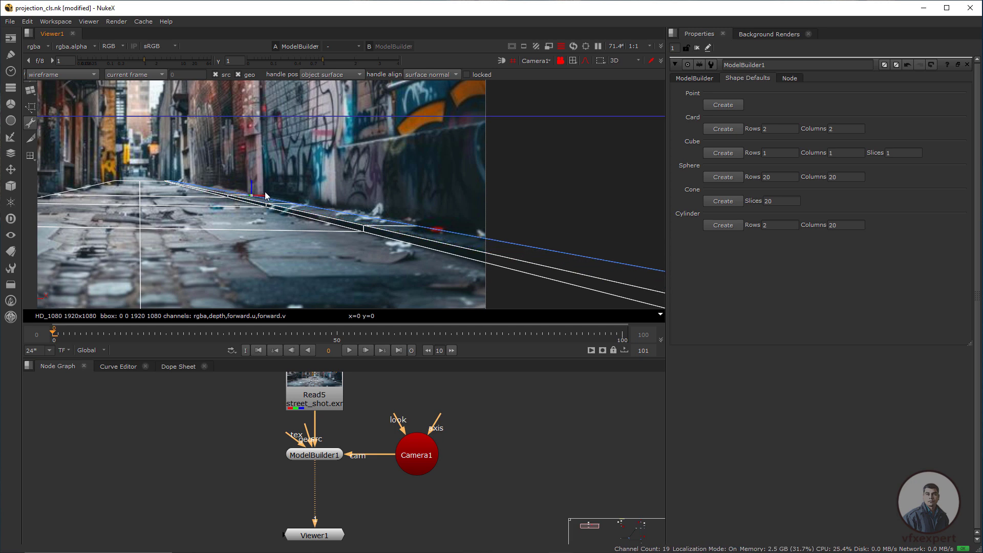
pyautogui.scroll(-3, 341, 246)
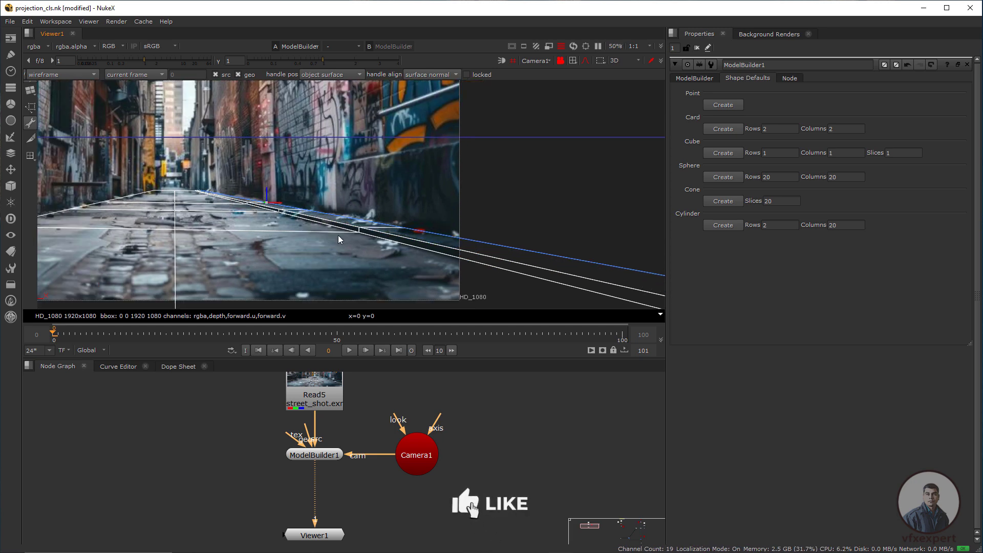
# - Extrude the sidewalk's outer edges upward as the right wall and raise its upper edge well above the image in the default view
pyautogui.moveTo(374, 287); pyautogui.dragTo(399, 353, button='middle')
pyautogui.rightClick(323, 284)
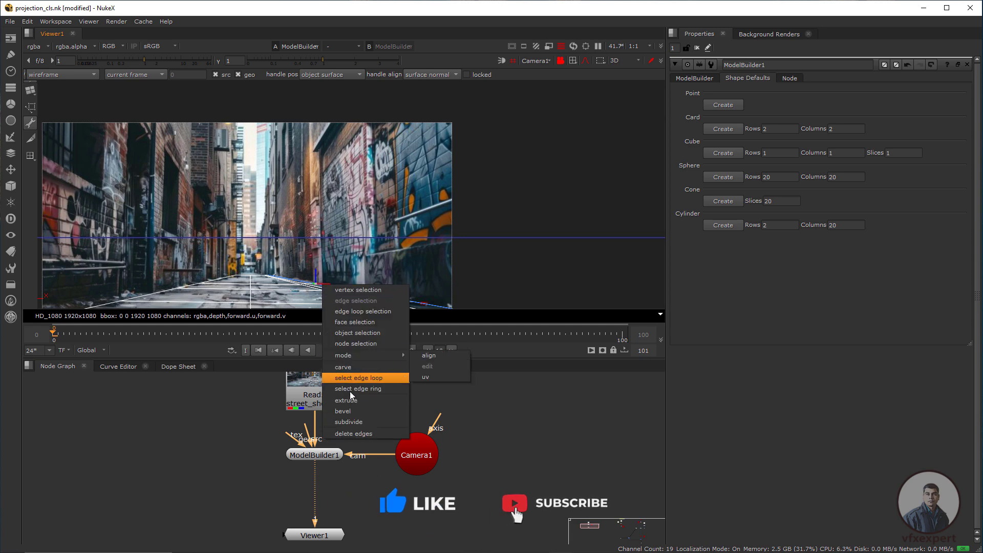
pyautogui.click(346, 400)
pyautogui.moveTo(316, 283); pyautogui.dragTo(316, 185)
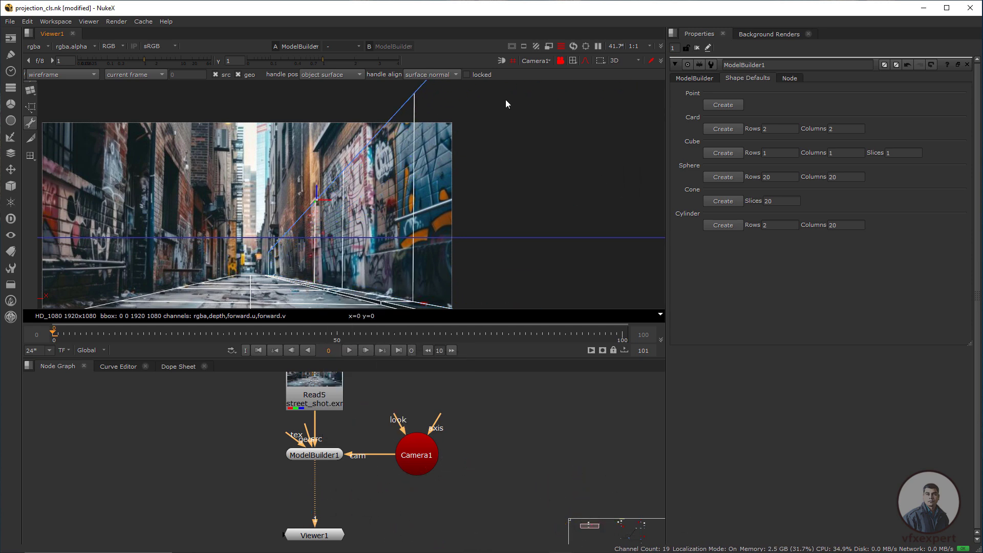
pyautogui.click(538, 63)
pyautogui.click(542, 71)
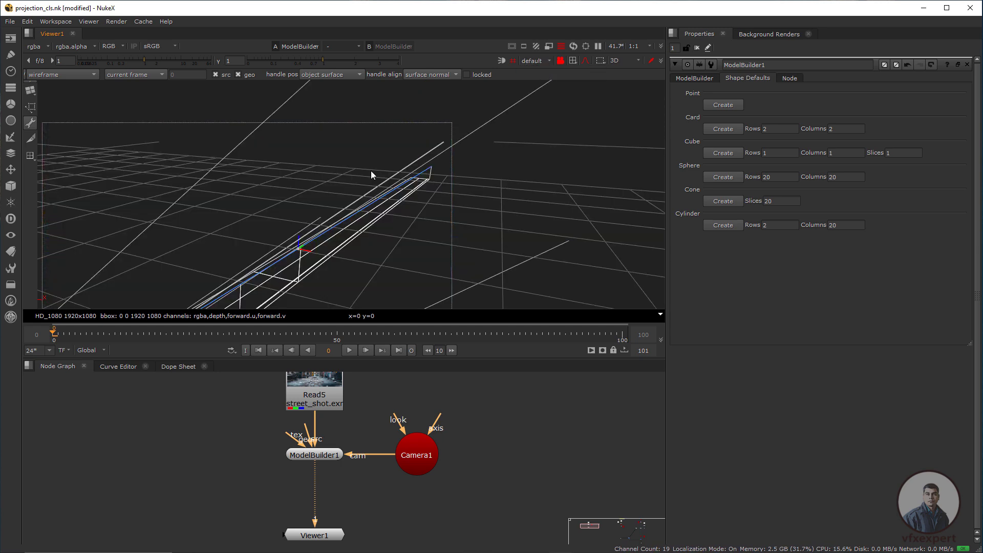
pyautogui.moveTo(299, 240); pyautogui.dragTo(307, 169)
# - Select all ground edges along the left side of the alley in the default view and extrude them upward as the left wall
pyautogui.scroll(-4, 333, 196)
pyautogui.keyDown('ctrl'); pyautogui.moveTo(265, 242); pyautogui.dragTo(539, 272); pyautogui.keyUp('ctrl')
pyautogui.moveTo(622, 306); pyautogui.dragTo(536, 292, button='middle')
pyautogui.click(533, 277)
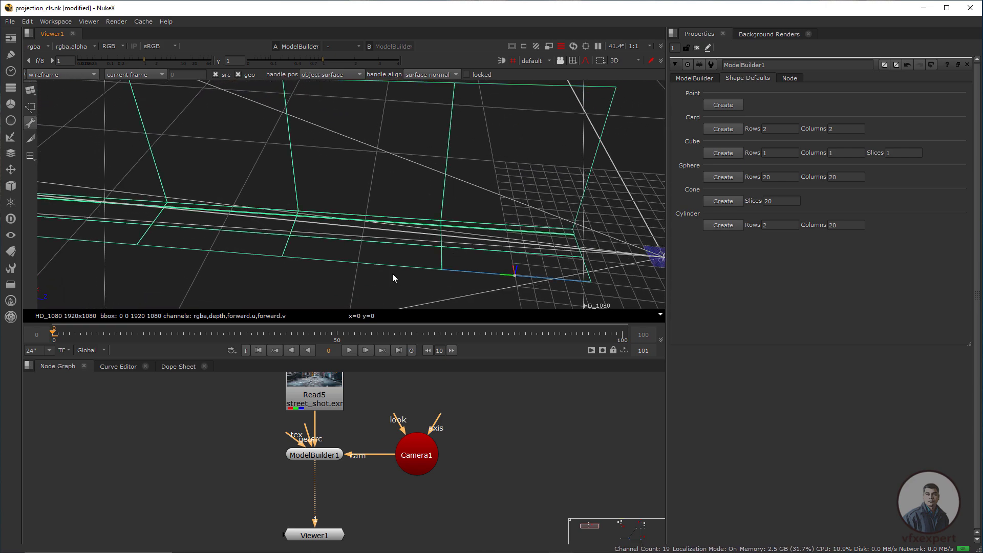
pyautogui.moveTo(441, 274); pyautogui.dragTo(520, 273, button='middle')
pyautogui.keyDown('shift'); pyautogui.click(469, 264); pyautogui.keyUp('shift')
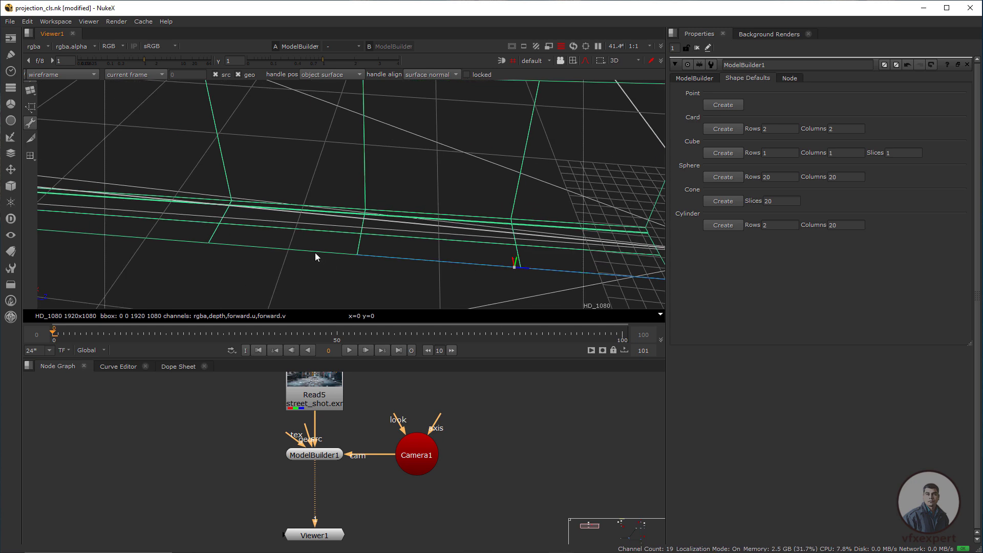
pyautogui.keyDown('ctrl'); pyautogui.moveTo(267, 255); pyautogui.dragTo(349, 248); pyautogui.keyUp('ctrl')
pyautogui.keyDown('ctrl'); pyautogui.moveTo(251, 255); pyautogui.dragTo(489, 267); pyautogui.keyUp('ctrl')
pyautogui.rightClick(500, 253)
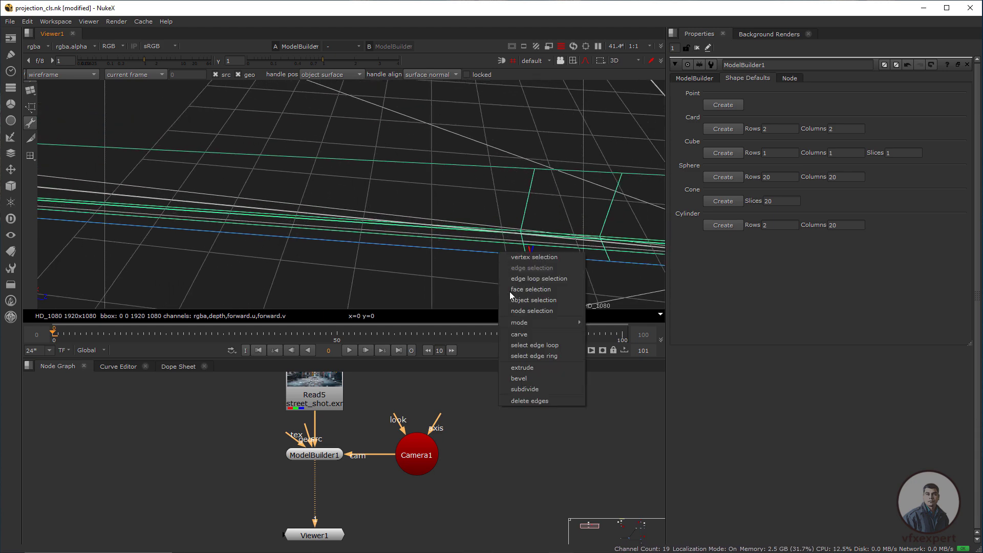
pyautogui.click(536, 368)
pyautogui.moveTo(535, 248); pyautogui.dragTo(558, 120)
pyautogui.scroll(-5, 527, 229)
pyautogui.moveTo(532, 247); pyautogui.dragTo(526, 255, button='middle')
pyautogui.scroll(3, 497, 255)
pyautogui.keyDown('ctrl'); pyautogui.moveTo(549, 263); pyautogui.dragTo(340, 188); pyautogui.keyUp('ctrl')
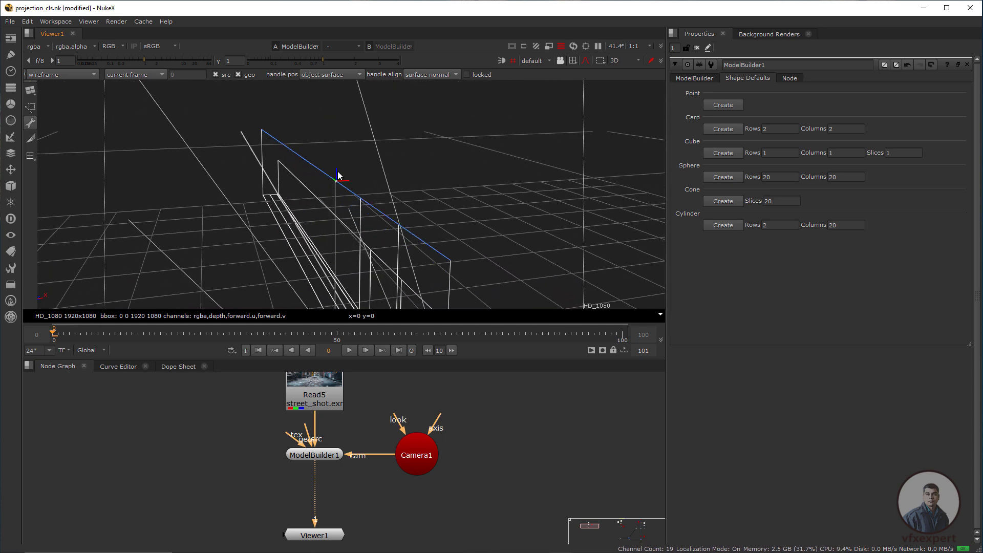
# - Examine the ground, kerb and both walls against the street image through Camera1 and from around the model in the default view
pyautogui.click(534, 61)
pyautogui.click(540, 82)
pyautogui.click(561, 61)
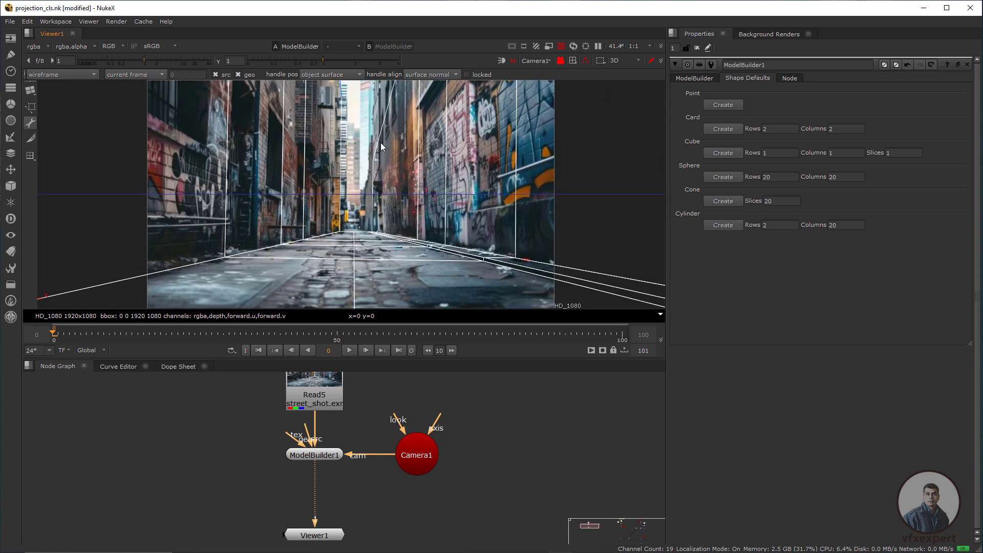
pyautogui.click(550, 60)
pyautogui.click(543, 71)
pyautogui.keyDown('ctrl'); pyautogui.moveTo(451, 173); pyautogui.dragTo(357, 108); pyautogui.keyUp('ctrl')
pyautogui.keyDown('ctrl'); pyautogui.moveTo(514, 210); pyautogui.dragTo(308, 219); pyautogui.keyUp('ctrl')
pyautogui.click(261, 246)
pyautogui.click(535, 60)
pyautogui.click(549, 85)
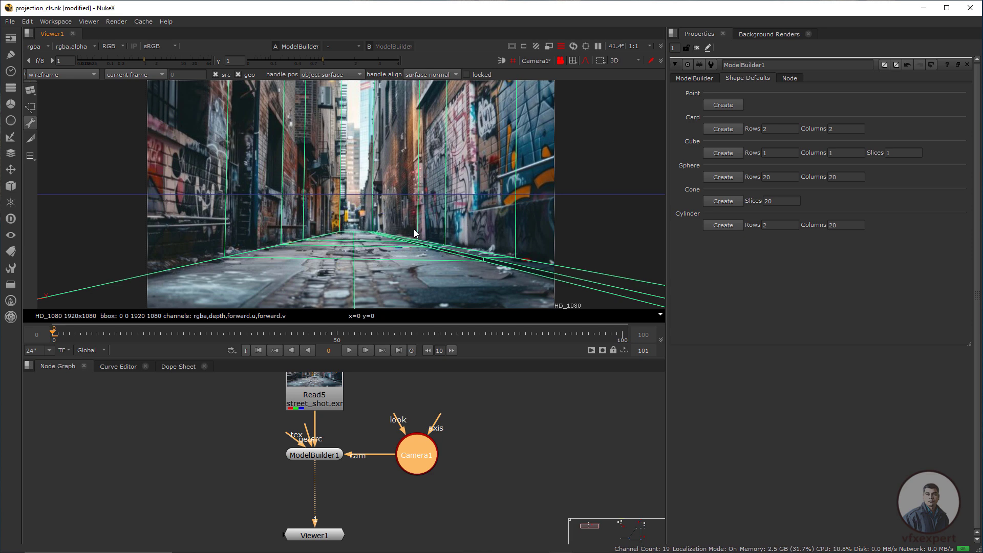
pyautogui.scroll(-3, 450, 224)
pyautogui.moveTo(454, 229); pyautogui.dragTo(405, 232, button='middle')
pyautogui.scroll(2, 449, 243)
pyautogui.scroll(2, 449, 242)
pyautogui.scroll(-2, 443, 254)
pyautogui.scroll(-2, 405, 231)
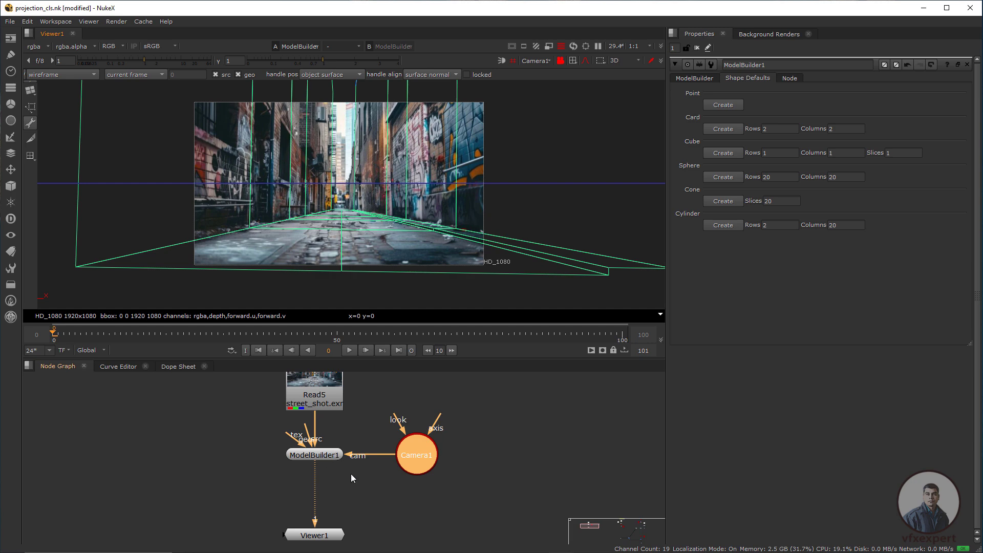
# - Bake Card1 from ModelBuilder1 using the Selected geometry export and place the baked geometry node in open space to the right
pyautogui.scroll(-3, 351, 475)
pyautogui.moveTo(348, 475); pyautogui.dragTo(255, 489, button='middle')
pyautogui.click(353, 502)
pyautogui.click(237, 474)
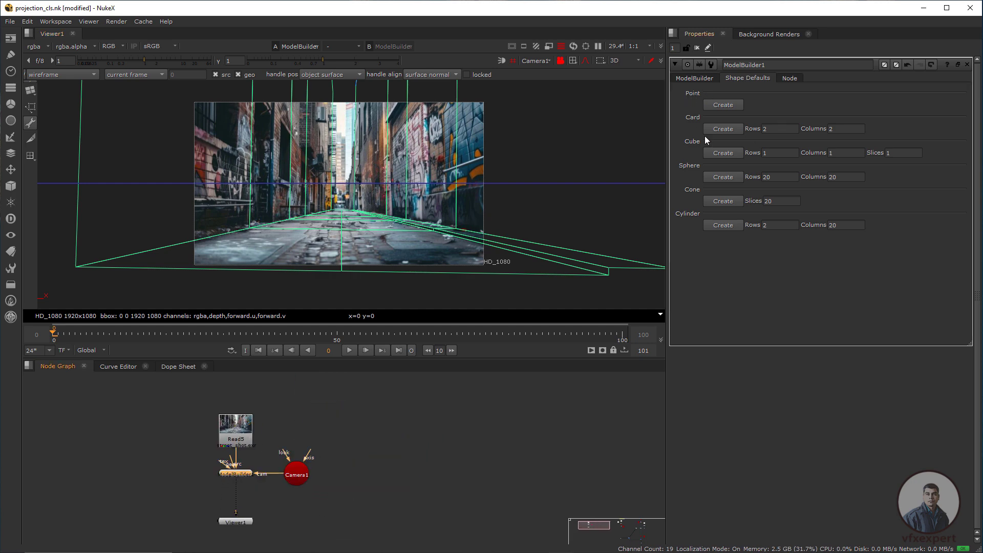
pyautogui.click(695, 78)
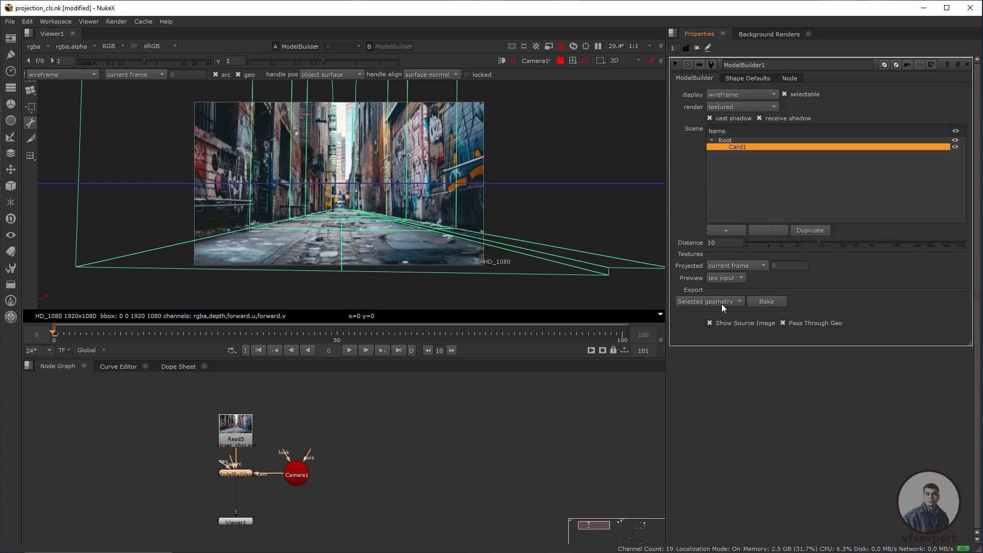
pyautogui.click(769, 302)
pyautogui.moveTo(291, 477); pyautogui.dragTo(311, 462)
pyautogui.moveTo(373, 484); pyautogui.dragTo(413, 478)
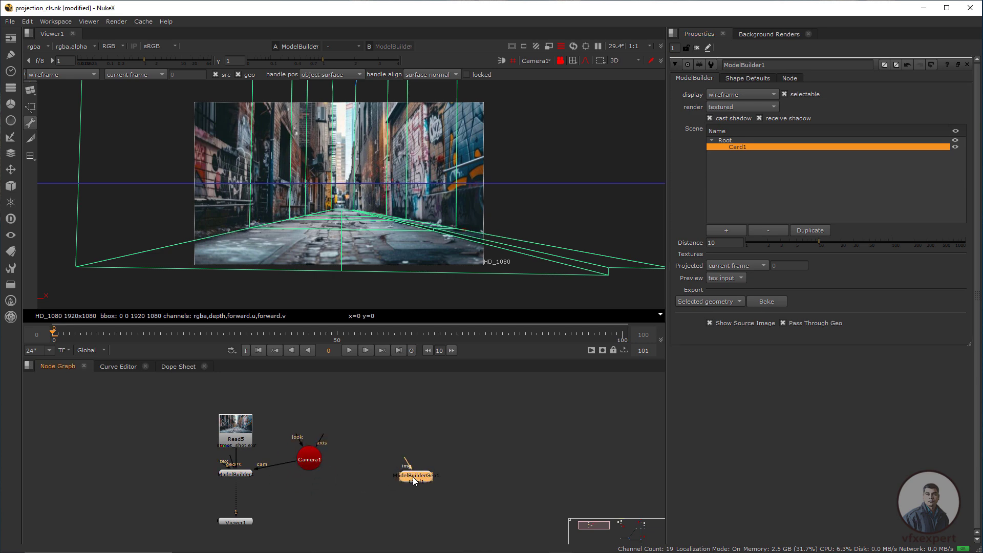
pyautogui.moveTo(413, 478); pyautogui.dragTo(241, 469, button='middle')
pyautogui.moveTo(241, 484); pyautogui.dragTo(336, 484)
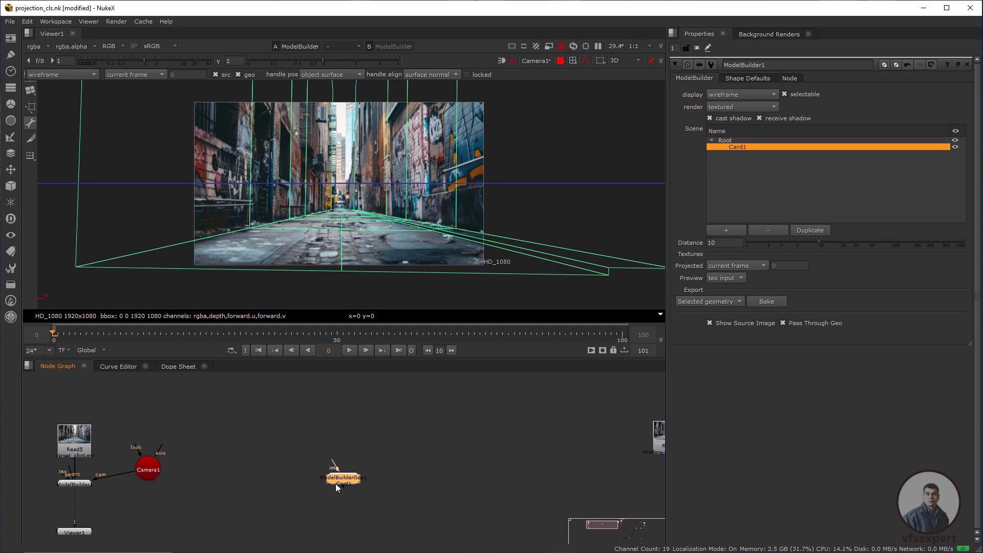
# - View the baked geometry node and inspect the alley shape from several angles in the default view with the camera unlocked
pyautogui.press('1')
pyautogui.click(549, 61)
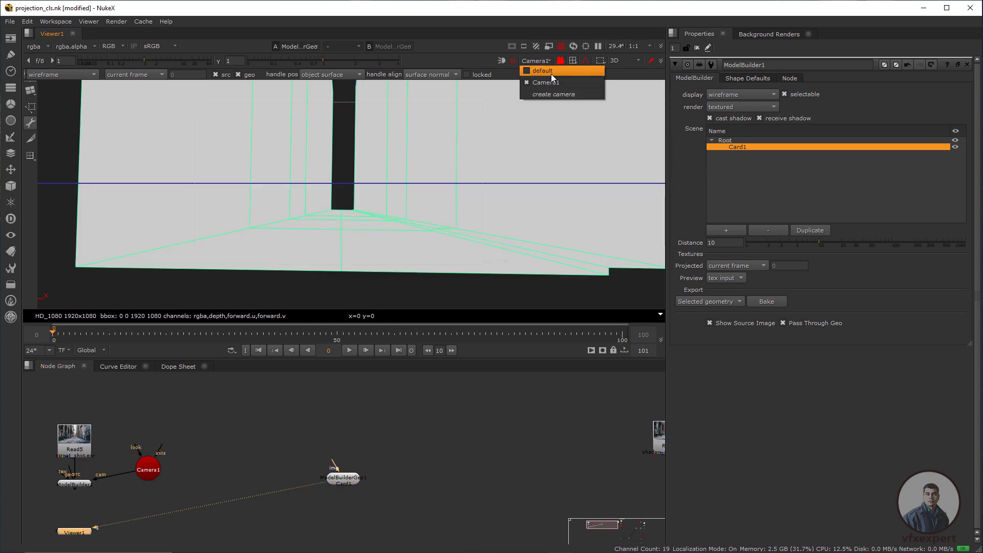
pyautogui.click(535, 75)
pyautogui.scroll(5, 381, 191)
pyautogui.moveTo(343, 237); pyautogui.dragTo(369, 184, button='middle')
pyautogui.scroll(-2, 378, 206)
pyautogui.click(562, 61)
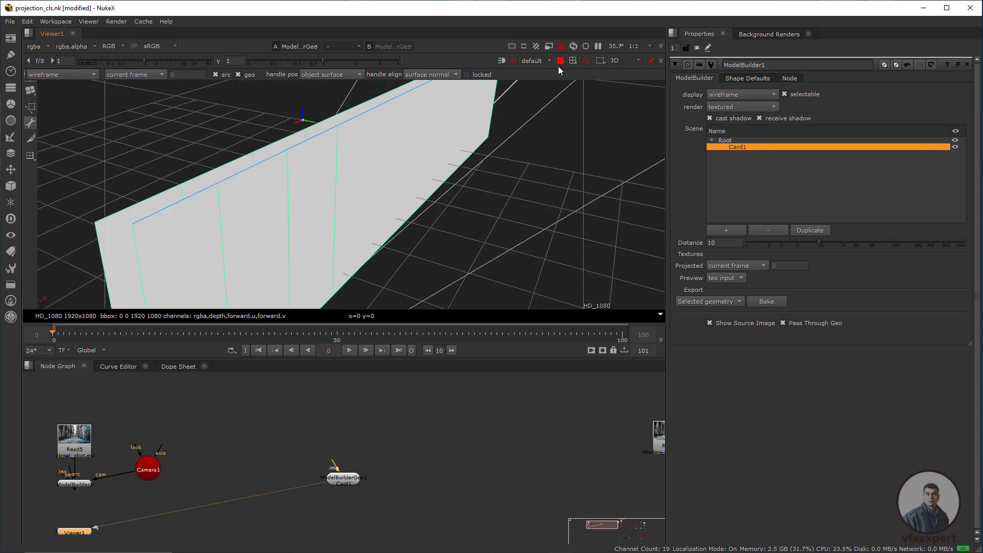
pyautogui.keyDown('ctrl'); pyautogui.moveTo(376, 187); pyautogui.dragTo(428, 188); pyautogui.keyUp('ctrl')
pyautogui.scroll(-6, 420, 185)
# - Arrange Camera1 beside the baked geometry node and the Viewer below it, leaving room for more nodes
pyautogui.click(348, 430)
pyautogui.moveTo(327, 440); pyautogui.dragTo(346, 449, button='middle')
pyautogui.moveTo(173, 481); pyautogui.dragTo(445, 448)
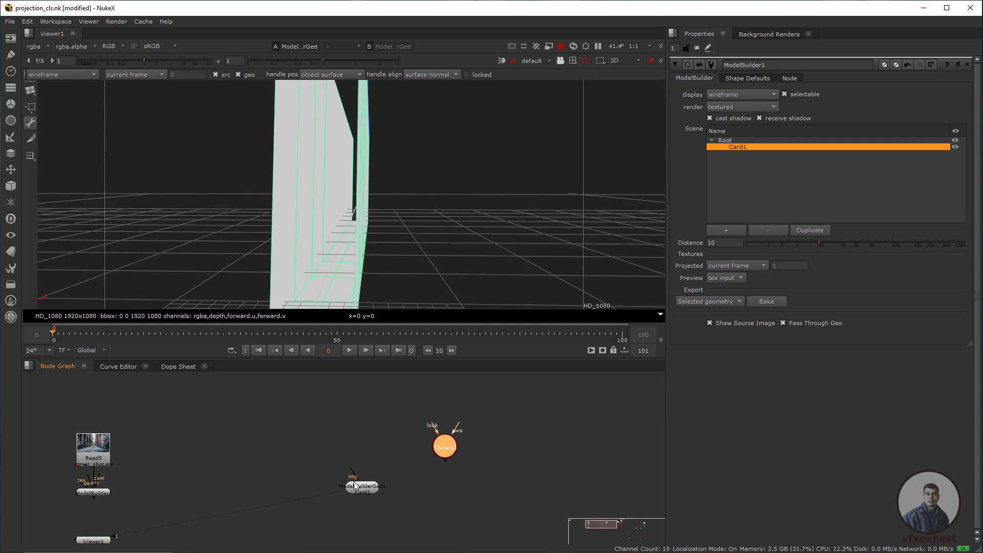
pyautogui.click(114, 544)
pyautogui.moveTo(116, 543); pyautogui.dragTo(363, 517)
pyautogui.moveTo(451, 450); pyautogui.dragTo(429, 470)
pyautogui.scroll(2, 395, 482)
pyautogui.scroll(-3, 328, 481)
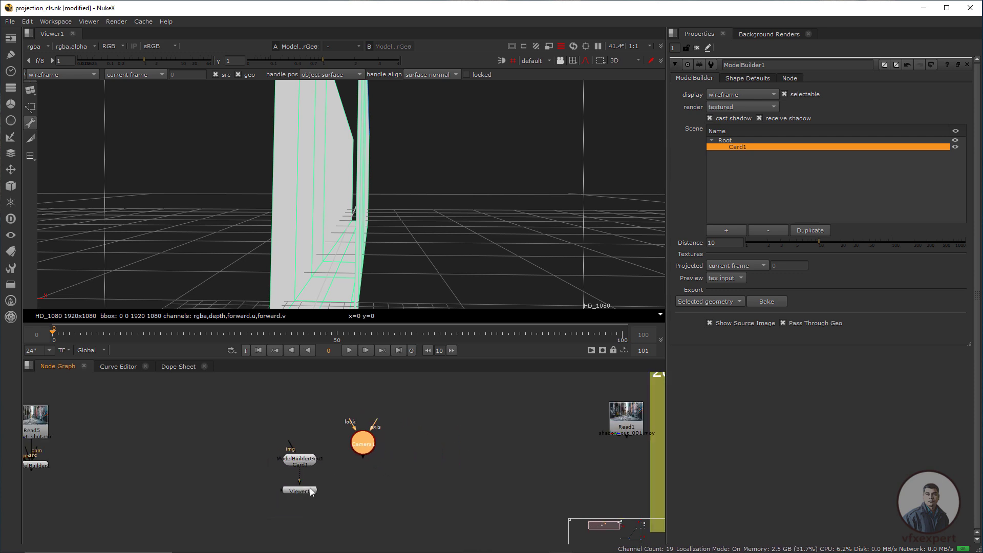
pyautogui.moveTo(310, 488); pyautogui.dragTo(309, 521)
# - Add a Scene node between the baked geometry and the Viewer, and move the Viewer farther down
pyautogui.click(330, 483)
pyautogui.press('Tab')
pyautogui.write('sc')
pyautogui.press('Return')
pyautogui.moveTo(330, 484); pyautogui.dragTo(300, 500)
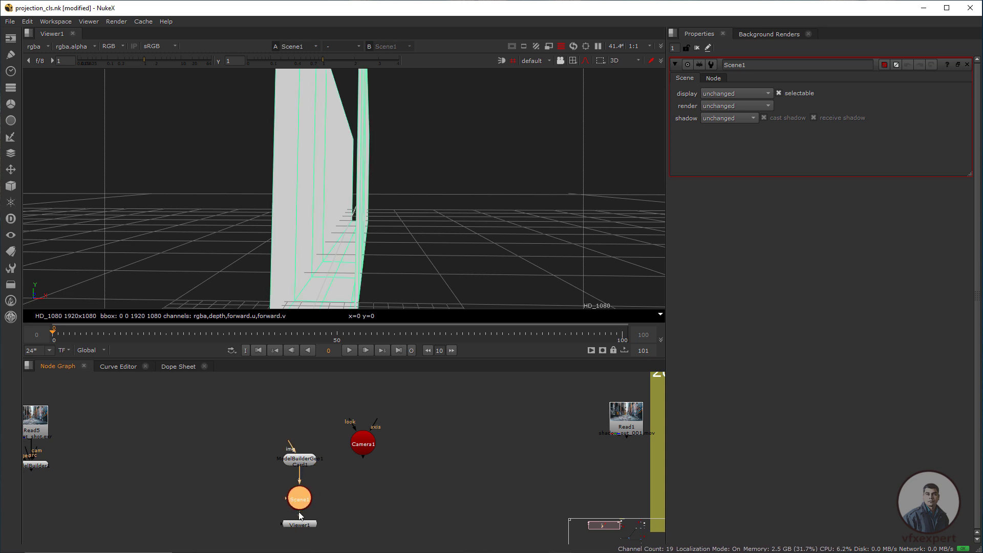
pyautogui.moveTo(316, 496); pyautogui.dragTo(322, 454, button='middle')
pyautogui.moveTo(311, 484); pyautogui.dragTo(314, 506)
pyautogui.click(346, 479)
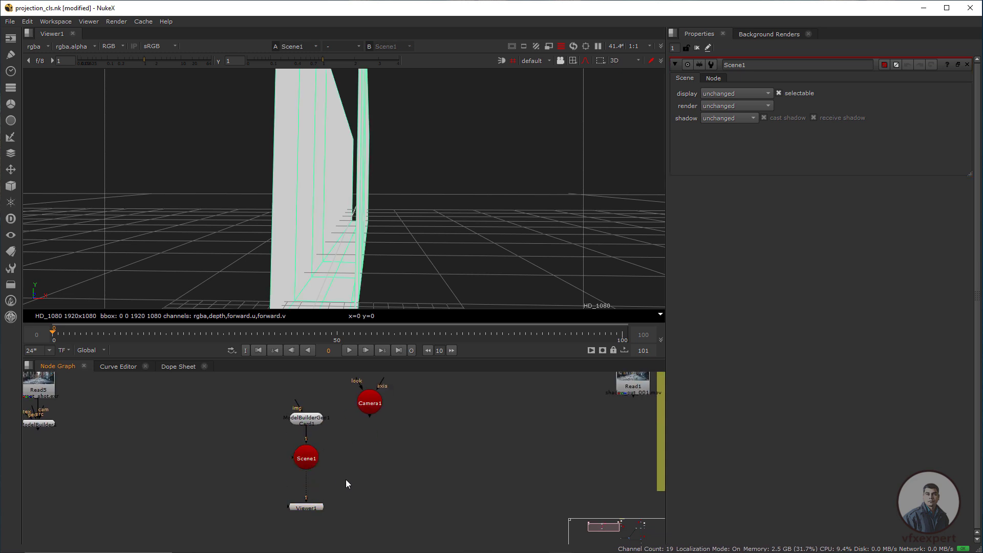
# - Add a ScanlineRender node below Scene1 and connect its cam input to Camera1
pyautogui.moveTo(346, 480); pyautogui.dragTo(366, 489, button='middle')
pyautogui.press('Tab')
pyautogui.write('scan')
pyautogui.press('Return')
pyautogui.moveTo(373, 481); pyautogui.dragTo(333, 446)
pyautogui.scroll(3, 323, 495)
pyautogui.scroll(-5, 362, 482)
pyautogui.moveTo(298, 507); pyautogui.dragTo(434, 466)
pyautogui.scroll(4, 370, 447)
pyautogui.click(333, 482)
# - Open the project settings and view the Read5 street image to compare its format with the project's full size format
pyautogui.moveTo(481, 426); pyautogui.dragTo(423, 448, button='middle')
pyautogui.click(428, 446)
pyautogui.press('s')
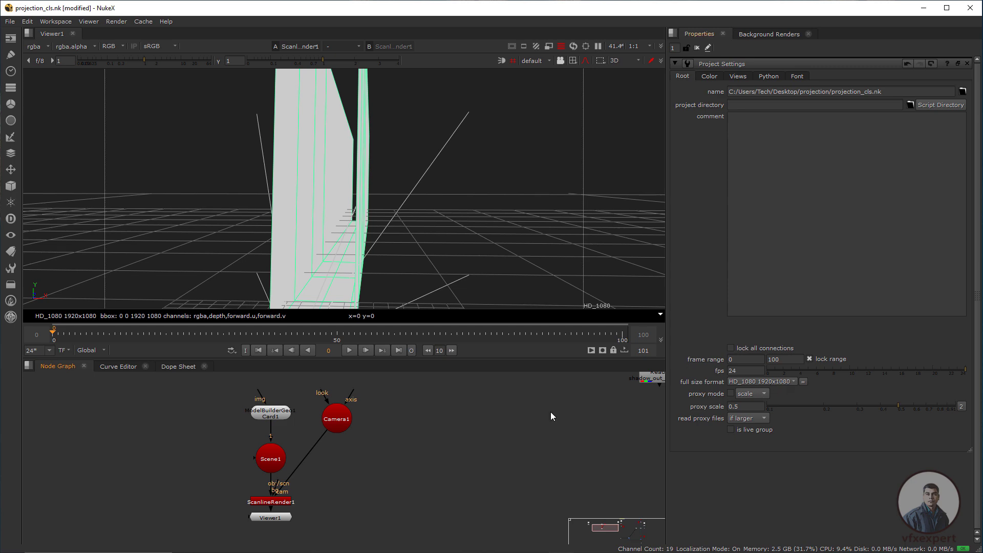
pyautogui.scroll(-3, 356, 466)
pyautogui.moveTo(134, 386); pyautogui.dragTo(213, 423, button='middle')
pyautogui.click(194, 437)
pyautogui.press('1')
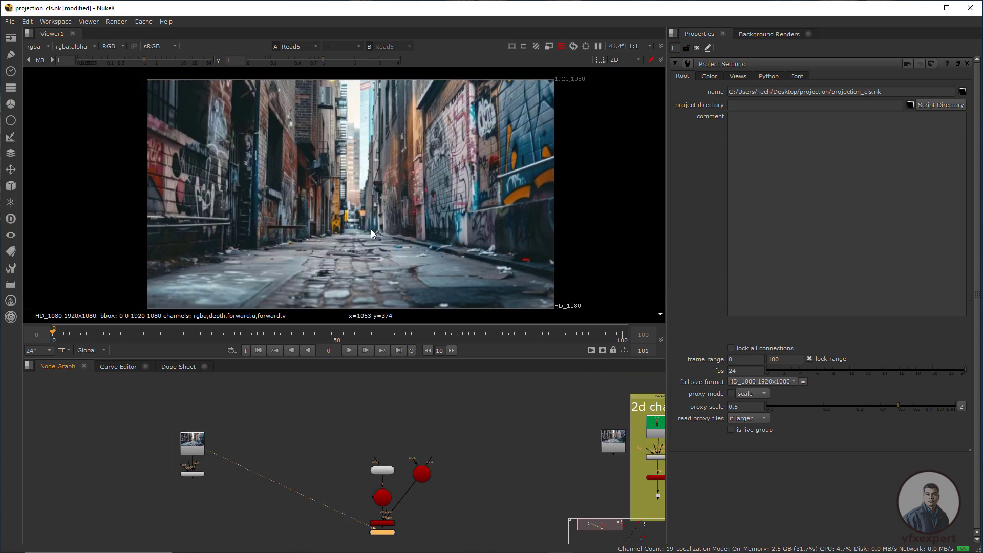
pyautogui.moveTo(517, 132); pyautogui.dragTo(426, 198, button='middle')
pyautogui.scroll(2, 410, 477)
pyautogui.scroll(2, 410, 478)
# - Add a Project3D node above the baked geometry node and connect its cam input to Camera1
pyautogui.moveTo(410, 478); pyautogui.dragTo(368, 460, button='middle')
pyautogui.scroll(-3, 351, 419)
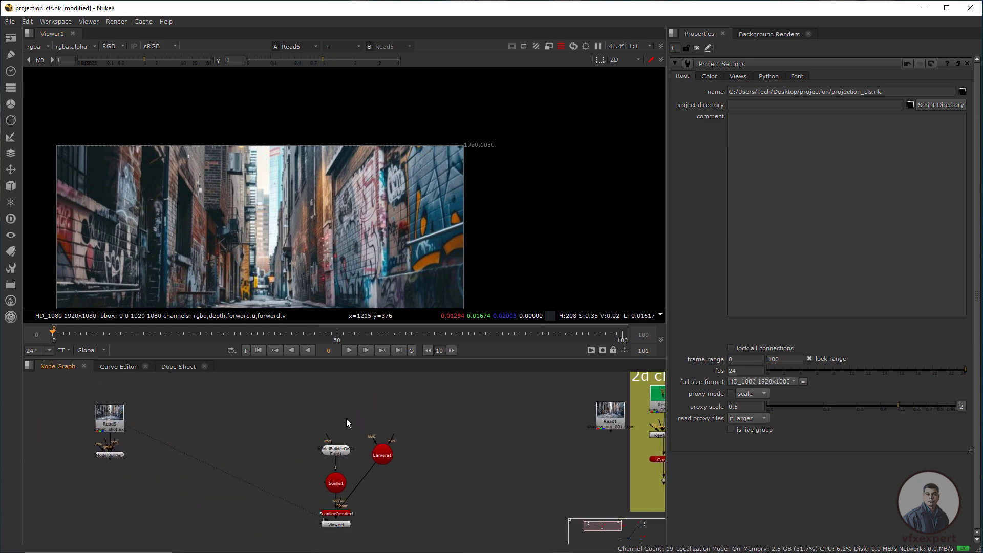
pyautogui.press('Tab')
pyautogui.write('PRO')
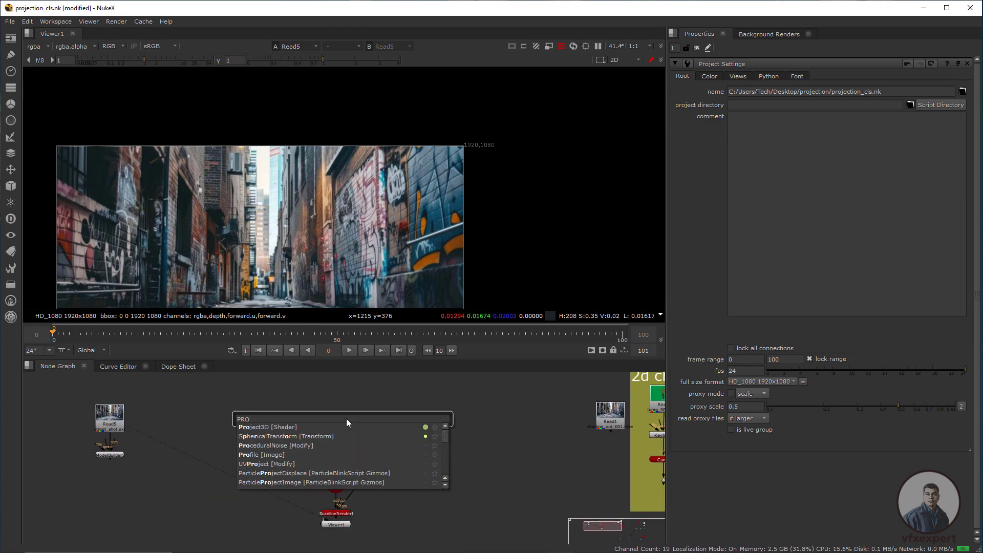
pyautogui.click(279, 427)
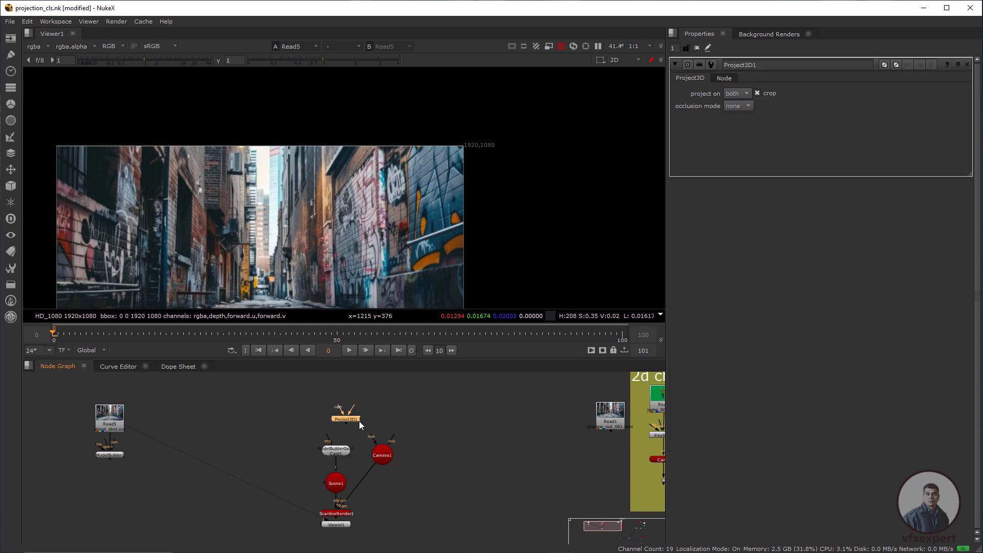
pyautogui.scroll(2, 361, 425)
pyautogui.moveTo(333, 407); pyautogui.dragTo(389, 478)
pyautogui.moveTo(401, 454); pyautogui.dragTo(408, 426)
# - Connect the Project3D node's image input to Read5 and feed the projection into the baked geometry's img input
pyautogui.moveTo(348, 421); pyautogui.dragTo(323, 424)
pyautogui.moveTo(328, 407); pyautogui.dragTo(26, 422)
pyautogui.moveTo(222, 410); pyautogui.dragTo(296, 411, button='middle')
pyautogui.scroll(-1, 339, 403)
pyautogui.click(165, 414)
pyautogui.moveTo(347, 399); pyautogui.dragTo(348, 400)
pyautogui.moveTo(353, 434); pyautogui.dragTo(353, 437)
pyautogui.moveTo(352, 401); pyautogui.dragTo(359, 398)
# - Move the Viewer node clear of the node tree and inspect Scene1's projected alley geometry in the 3D view
pyautogui.moveTo(364, 520); pyautogui.dragTo(351, 478, button='middle')
pyautogui.moveTo(351, 478); pyautogui.dragTo(277, 502)
pyautogui.click(342, 473)
pyautogui.press('f')
pyautogui.click(319, 471)
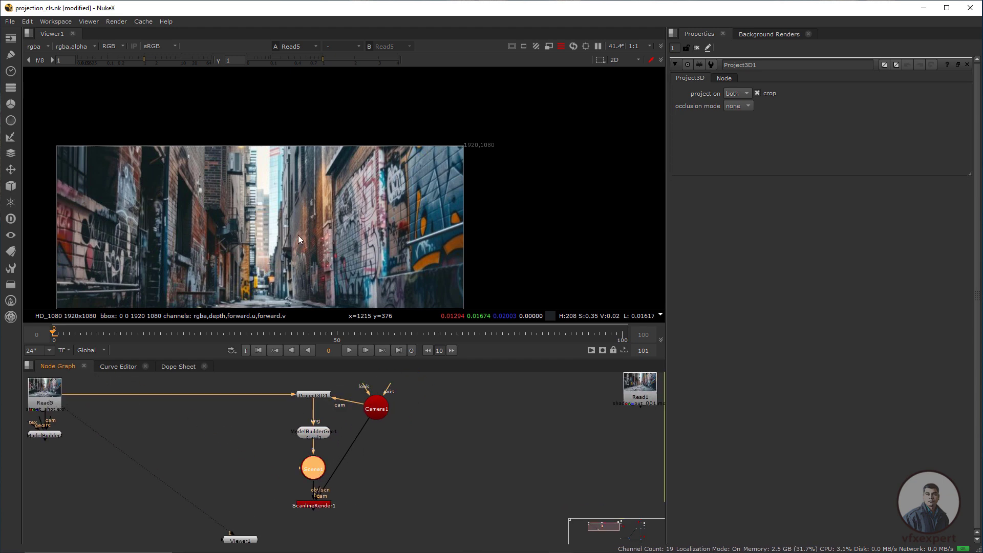
pyautogui.press('1')
pyautogui.scroll(-3, 414, 256)
pyautogui.keyDown('ctrl'); pyautogui.moveTo(425, 216); pyautogui.dragTo(328, 285); pyautogui.keyUp('ctrl')
pyautogui.scroll(3, 380, 232)
pyautogui.keyDown('ctrl'); pyautogui.moveTo(380, 232); pyautogui.dragTo(341, 134); pyautogui.keyUp('ctrl')
pyautogui.keyDown('ctrl'); pyautogui.moveTo(365, 183); pyautogui.dragTo(364, 193); pyautogui.keyUp('ctrl')
pyautogui.keyDown('ctrl'); pyautogui.moveTo(444, 207); pyautogui.dragTo(487, 181); pyautogui.keyUp('ctrl')
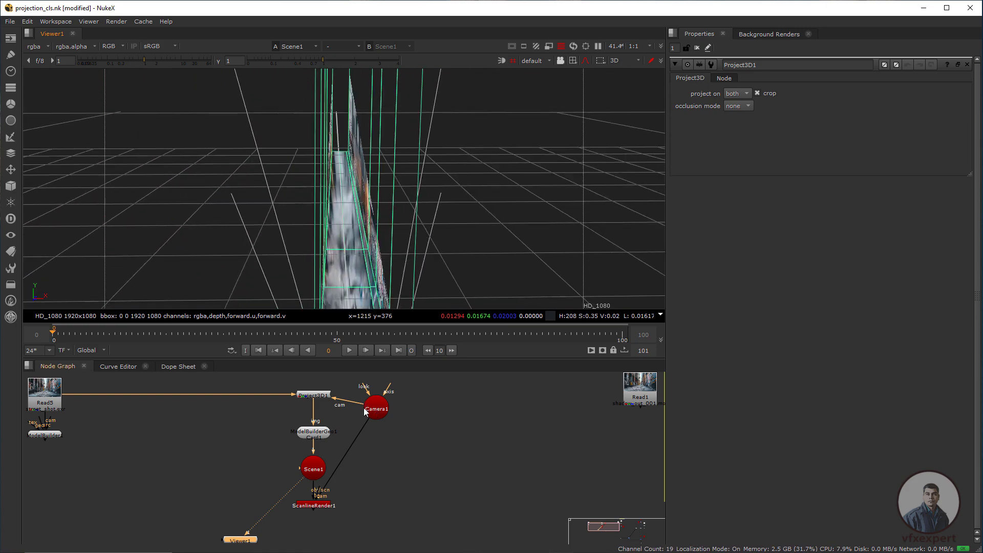
# - Add a Card node beside the baked geometry node and connect it to Scene1's second input
pyautogui.scroll(-2, 296, 469)
pyautogui.press('Tab')
pyautogui.write('cARD')
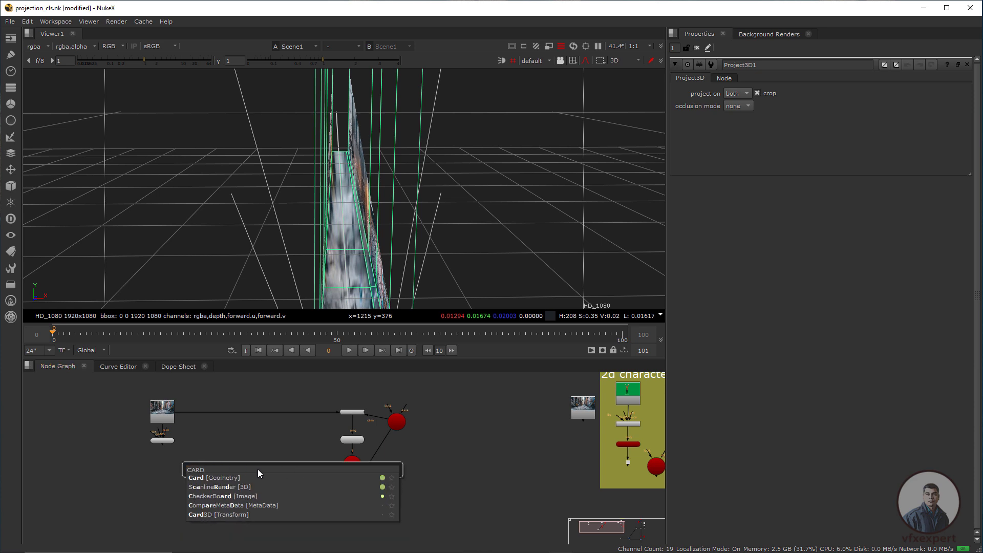
pyautogui.click(229, 476)
pyautogui.scroll(3, 398, 463)
pyautogui.moveTo(210, 475); pyautogui.dragTo(290, 542, button='middle')
pyautogui.moveTo(291, 535); pyautogui.dragTo(402, 530)
pyautogui.moveTo(302, 463); pyautogui.dragTo(331, 500, button='middle')
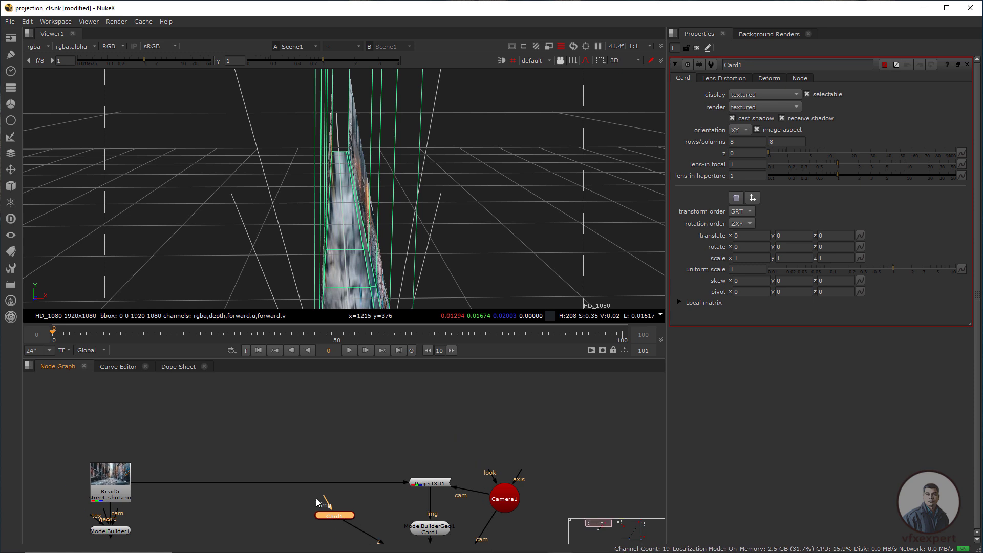
pyautogui.moveTo(330, 496); pyautogui.dragTo(431, 488)
pyautogui.keyDown('ctrl'); pyautogui.moveTo(357, 154); pyautogui.dragTo(381, 266); pyautogui.keyUp('ctrl')
pyautogui.moveTo(404, 491); pyautogui.dragTo(371, 493)
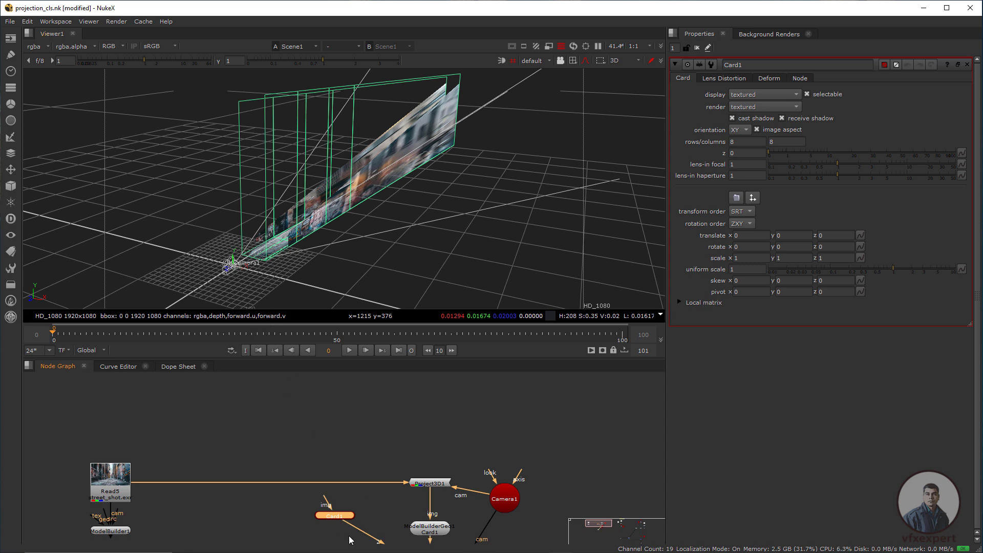
# - Set Card1's uniform scale to 500
pyautogui.click(754, 270)
pyautogui.write('00')
pyautogui.press('Return')
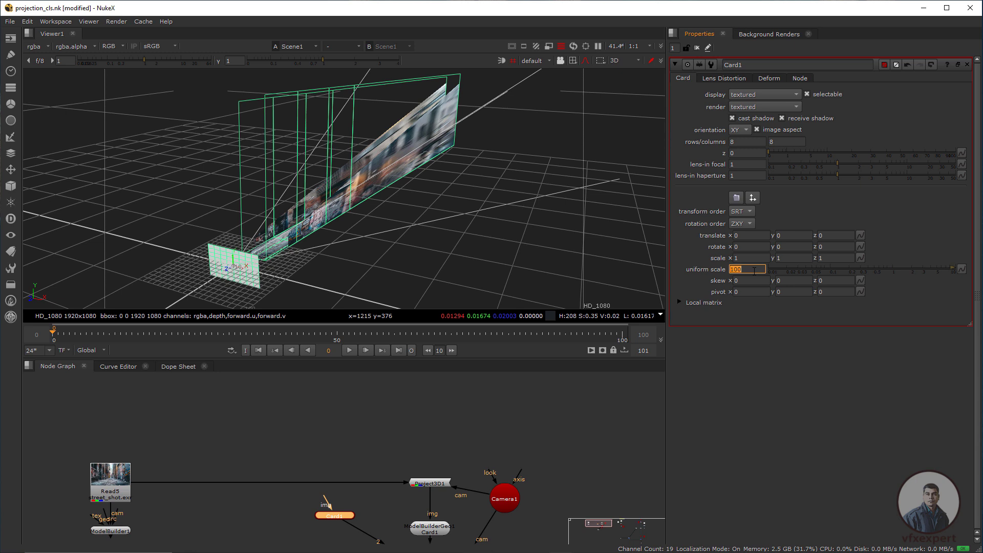
pyautogui.write('500')
pyautogui.press('Return')
# - Move Card1 to the alley's far end at about y 78, z -1290, and narrow its x scale to about 0.458
pyautogui.keyDown('ctrl'); pyautogui.moveTo(309, 239); pyautogui.dragTo(521, 99); pyautogui.keyUp('ctrl')
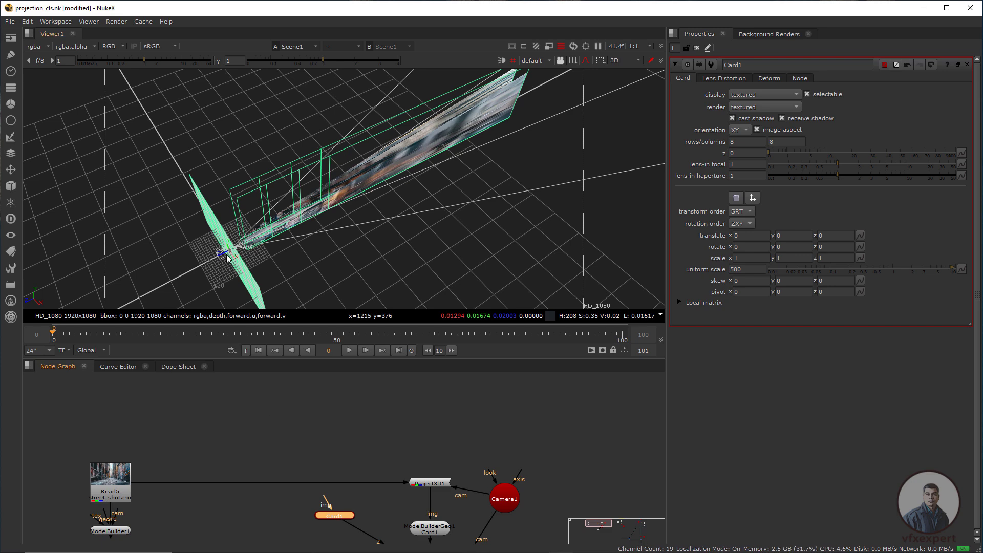
pyautogui.moveTo(223, 254); pyautogui.dragTo(599, 47)
pyautogui.keyDown('ctrl'); pyautogui.moveTo(564, 102); pyautogui.dragTo(333, 154); pyautogui.keyUp('ctrl')
pyautogui.moveTo(478, 261); pyautogui.dragTo(389, 215)
# - Connect Card1's img input to Project3D1 and check the projection on the far card in 3D
pyautogui.moveTo(410, 448); pyautogui.dragTo(390, 400, button='middle')
pyautogui.moveTo(302, 456); pyautogui.dragTo(411, 437)
pyautogui.scroll(5, 390, 223)
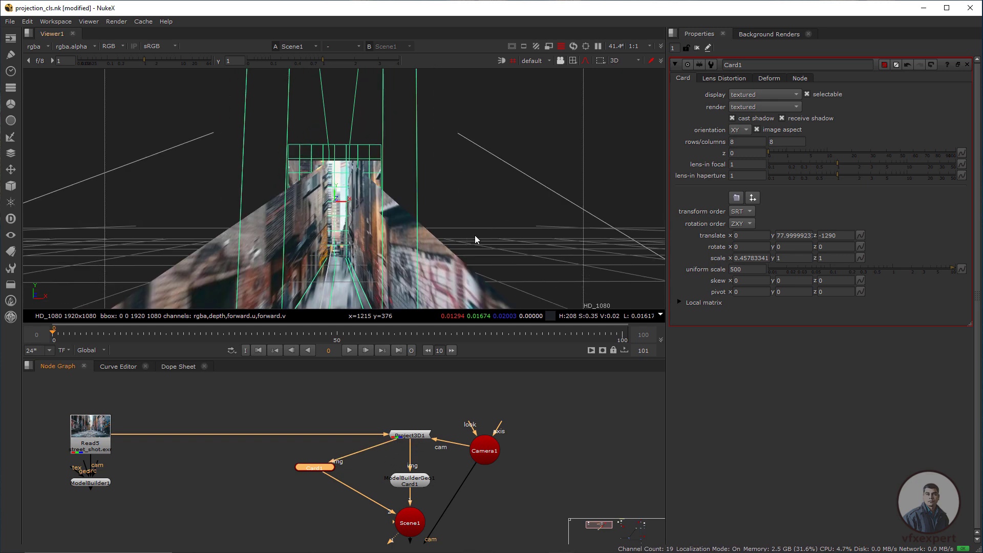
pyautogui.keyDown('ctrl'); pyautogui.moveTo(392, 247); pyautogui.dragTo(345, 231); pyautogui.keyUp('ctrl')
pyautogui.scroll(-10, 343, 224)
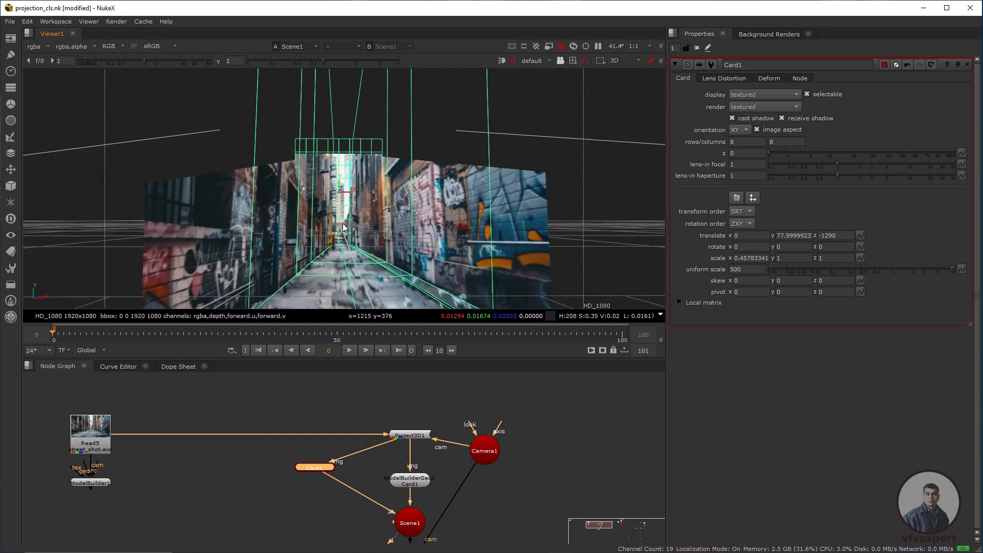
pyautogui.keyDown('ctrl'); pyautogui.moveTo(401, 236); pyautogui.dragTo(435, 245); pyautogui.keyUp('ctrl')
pyautogui.scroll(5, 387, 235)
pyautogui.scroll(-4, 433, 245)
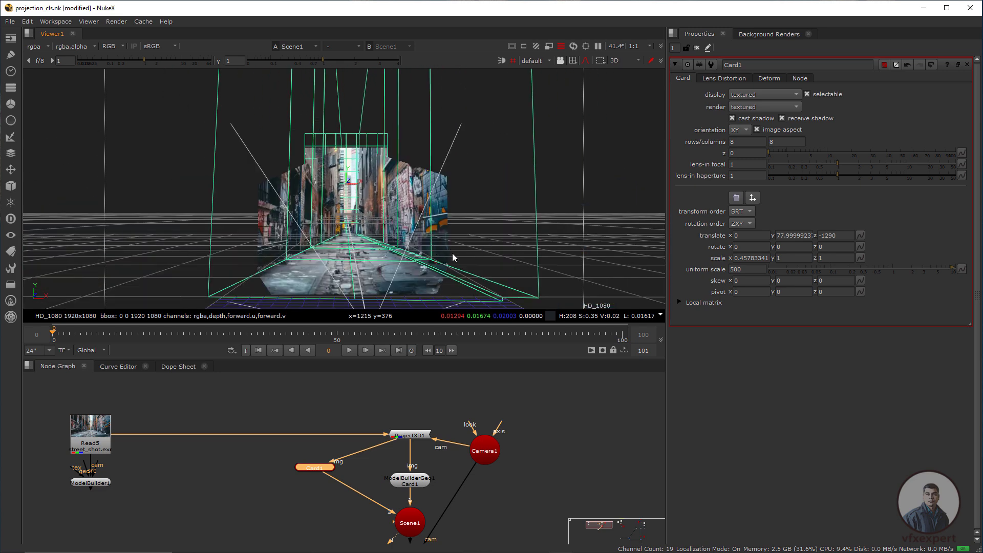
pyautogui.moveTo(499, 255)
pyautogui.keyDown('ctrl'); pyautogui.mouseDown()
pyautogui.moveTo(462, 282)
pyautogui.moveTo(493, 276)
pyautogui.moveTo(499, 252)
pyautogui.mouseUp(); pyautogui.keyUp('ctrl')
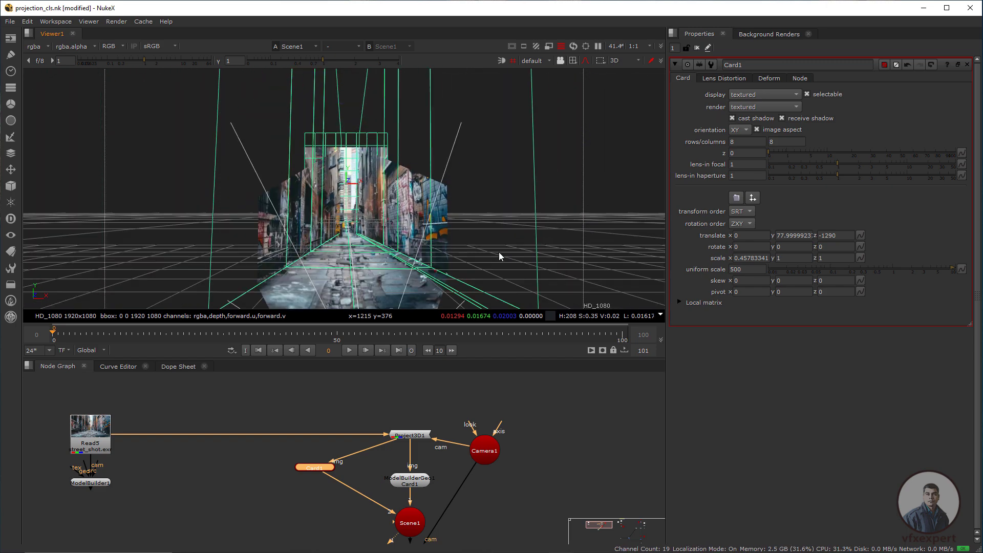
# - View the ScanlineRender1 output in 2D and examine the rendered alley projection
pyautogui.moveTo(502, 463); pyautogui.dragTo(443, 385, button='middle')
pyautogui.click(368, 493)
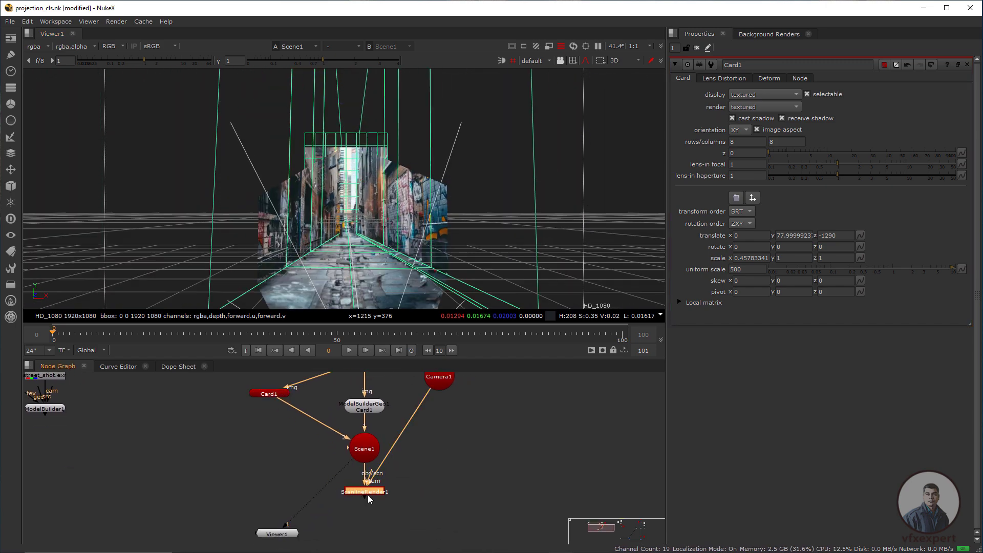
pyautogui.press('1')
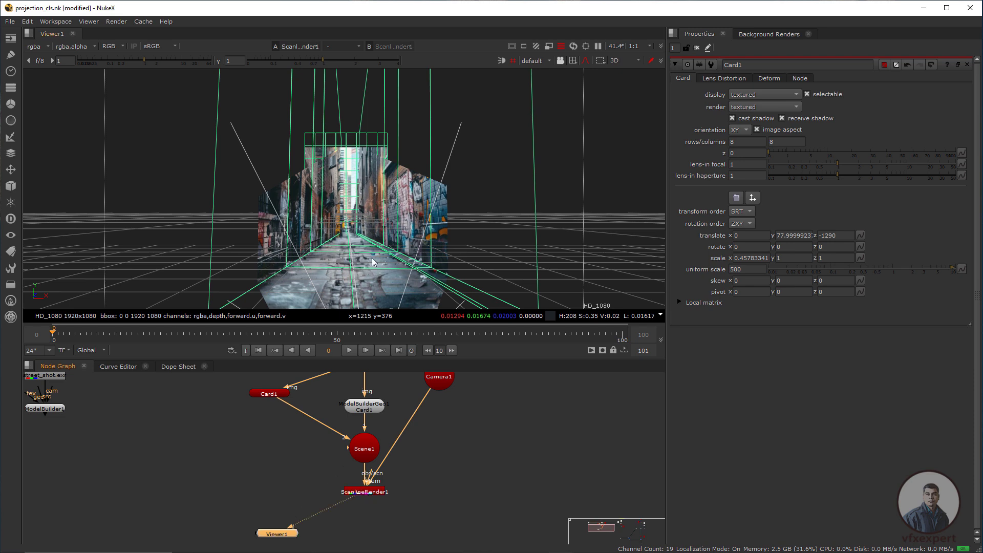
pyautogui.press('Tab')
pyautogui.moveTo(361, 235); pyautogui.dragTo(465, 170, button='middle')
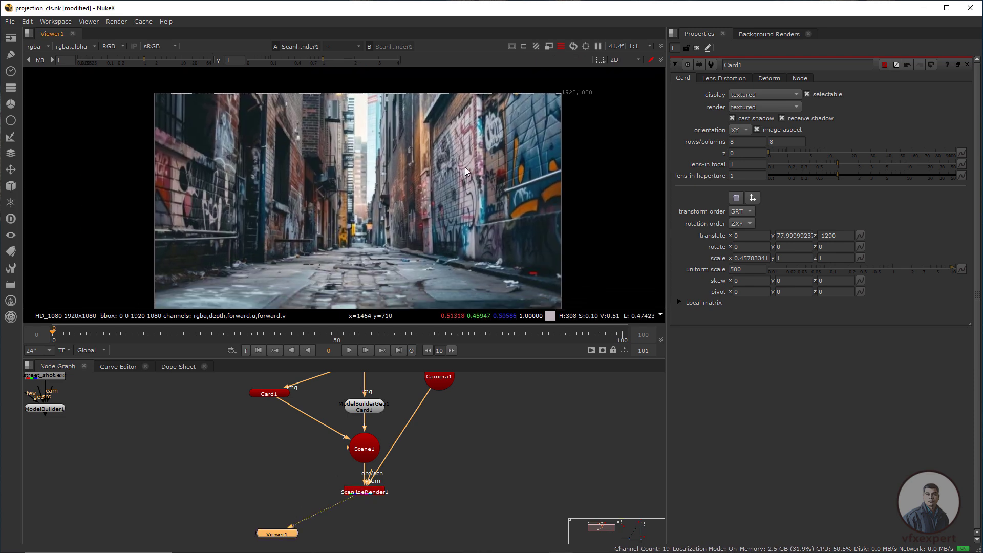
pyautogui.scroll(-2, 401, 228)
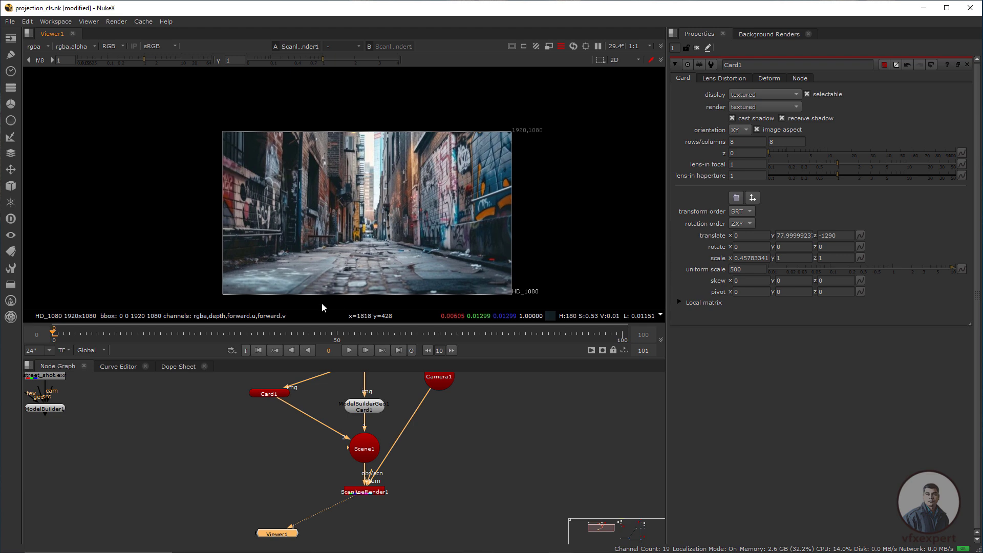
pyautogui.scroll(2, 392, 231)
pyautogui.scroll(-1, 358, 235)
pyautogui.scroll(-3, 428, 515)
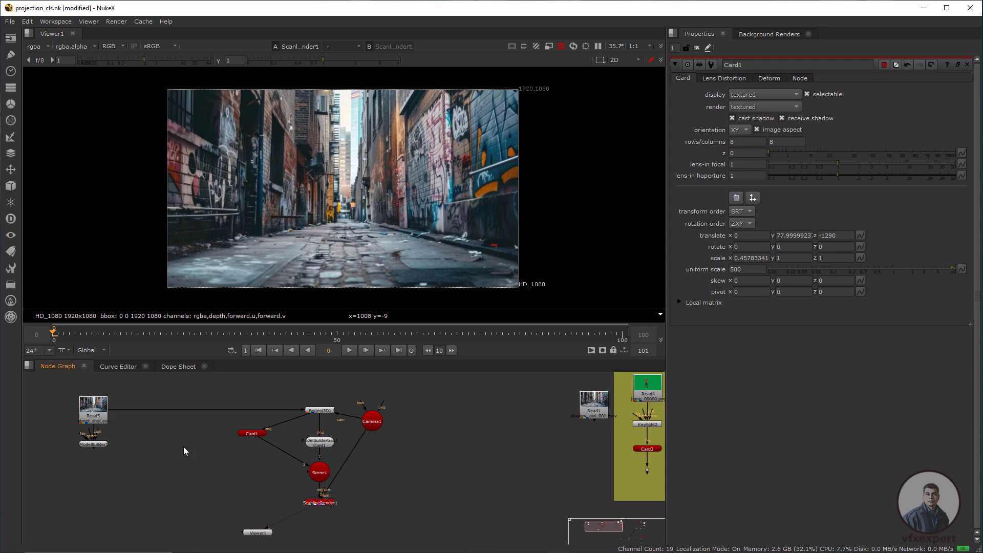
# - Connect ModelBuilder1's cam input to Camera1 and view its wireframe over the street image through the locked Camera1
pyautogui.scroll(2, 137, 448)
pyautogui.moveTo(115, 440); pyautogui.dragTo(499, 425)
pyautogui.click(107, 457)
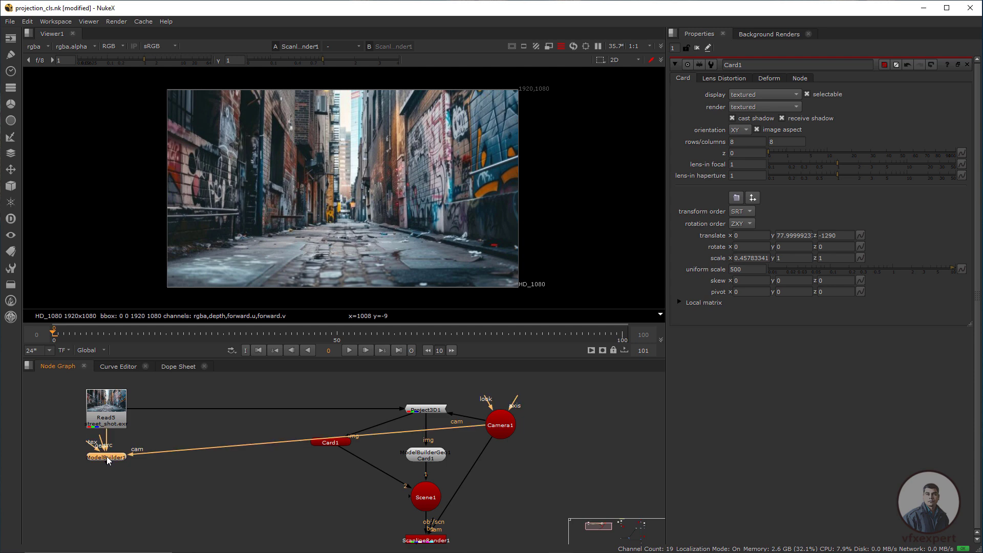
pyautogui.press('1')
pyautogui.doubleClick(107, 456)
pyautogui.click(548, 61)
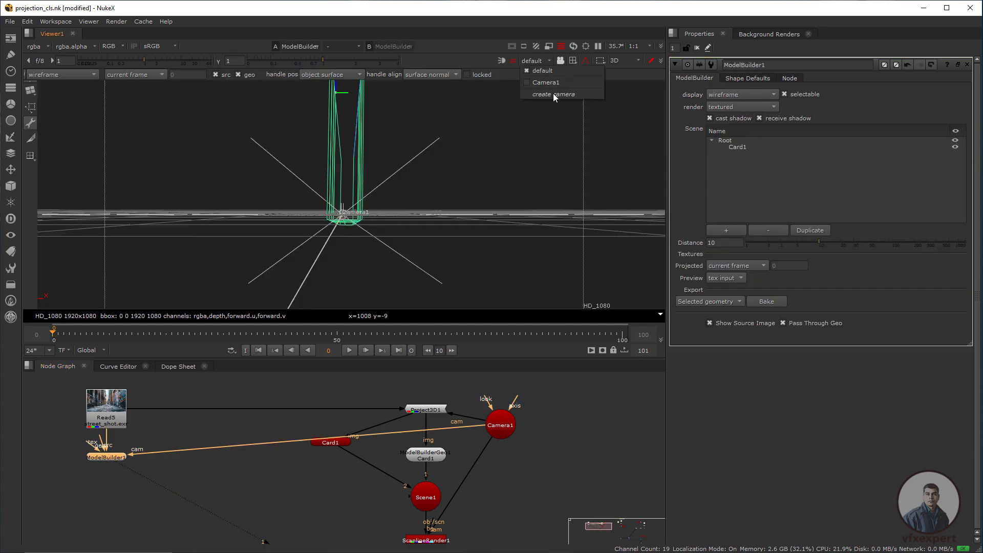
pyautogui.click(551, 83)
pyautogui.click(562, 61)
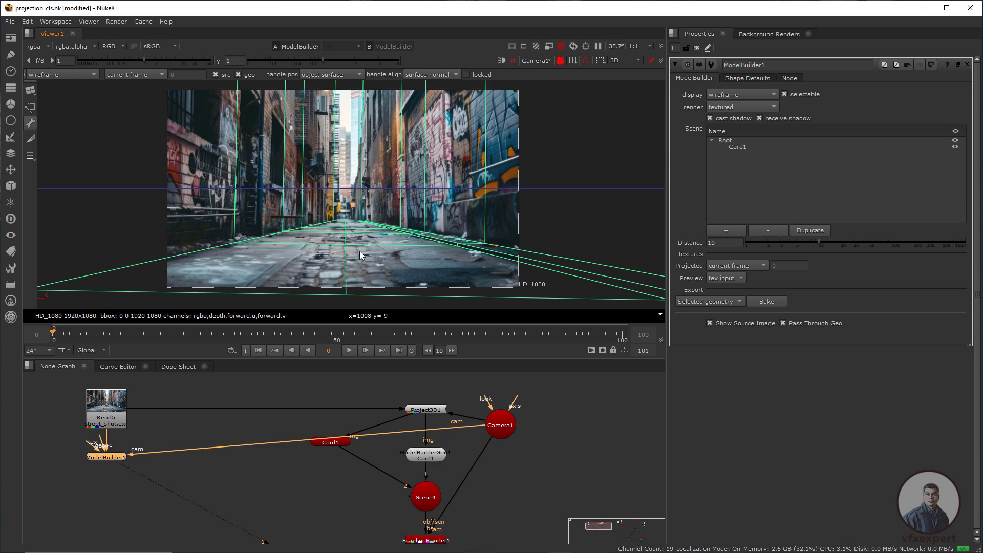
pyautogui.scroll(-2, 360, 251)
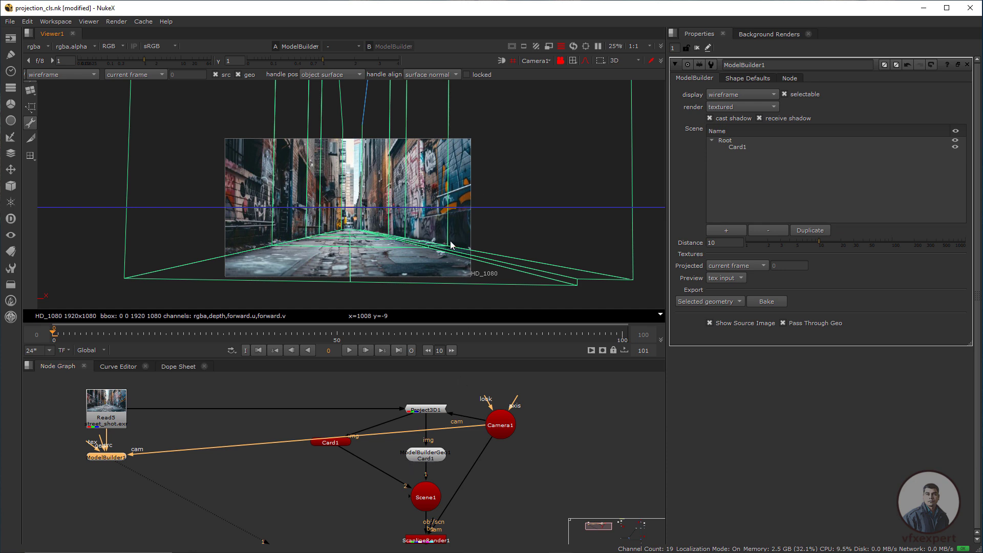
# - Switch the viewer back to ScanlineRender1 in 2D and fit the whole frame
pyautogui.moveTo(478, 485); pyautogui.dragTo(442, 453, button='middle')
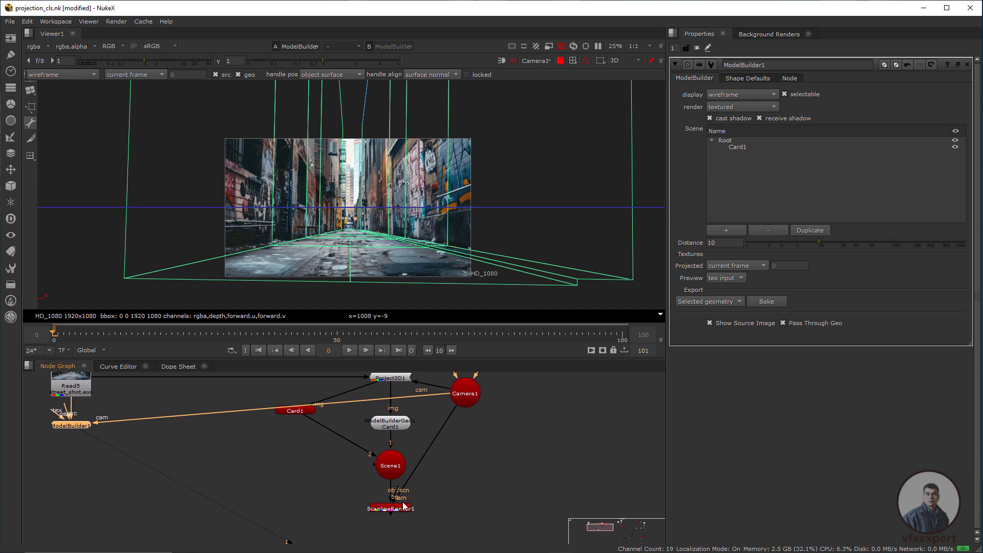
pyautogui.click(391, 509)
pyautogui.press('1')
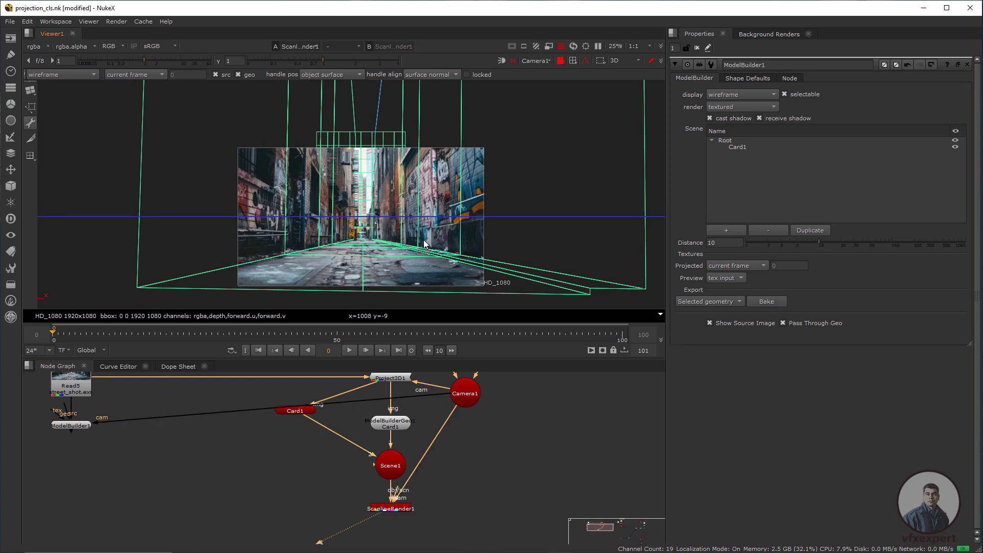
pyautogui.press('Tab')
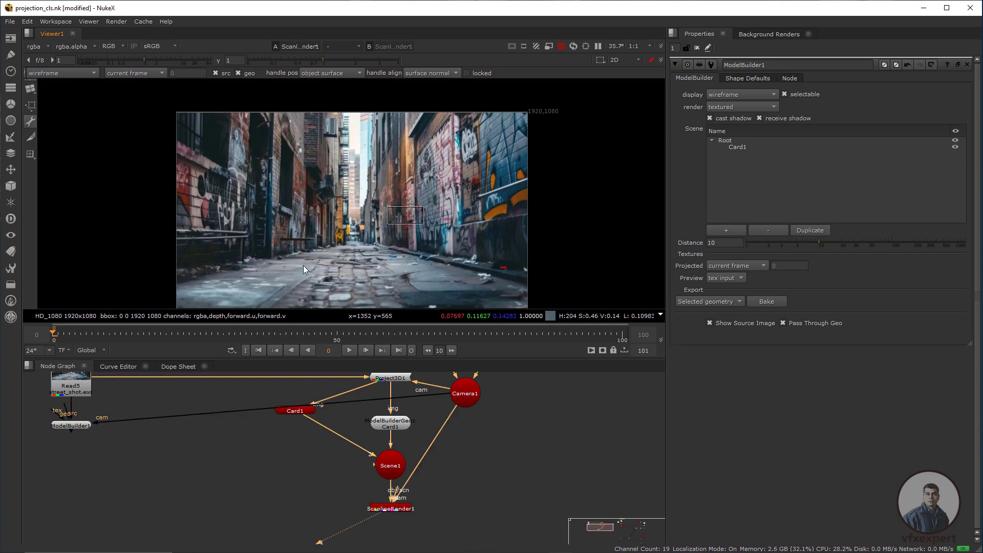
pyautogui.press('f')
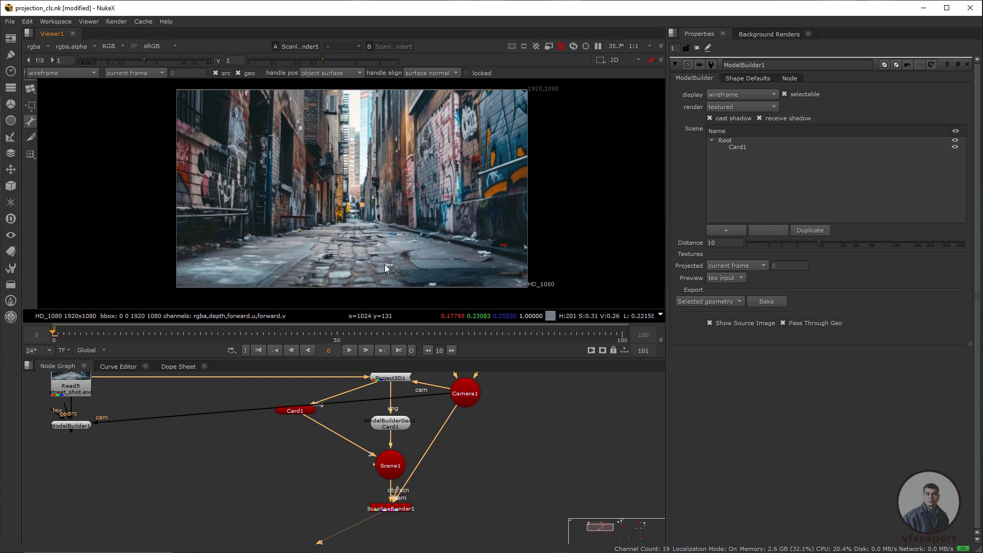
# - Disconnect ModelBuilder1's cam input from Camera1 and place the Viewer node directly below ScanlineRender1
pyautogui.scroll(-2, 343, 432)
pyautogui.moveTo(343, 432); pyautogui.dragTo(321, 444, button='middle')
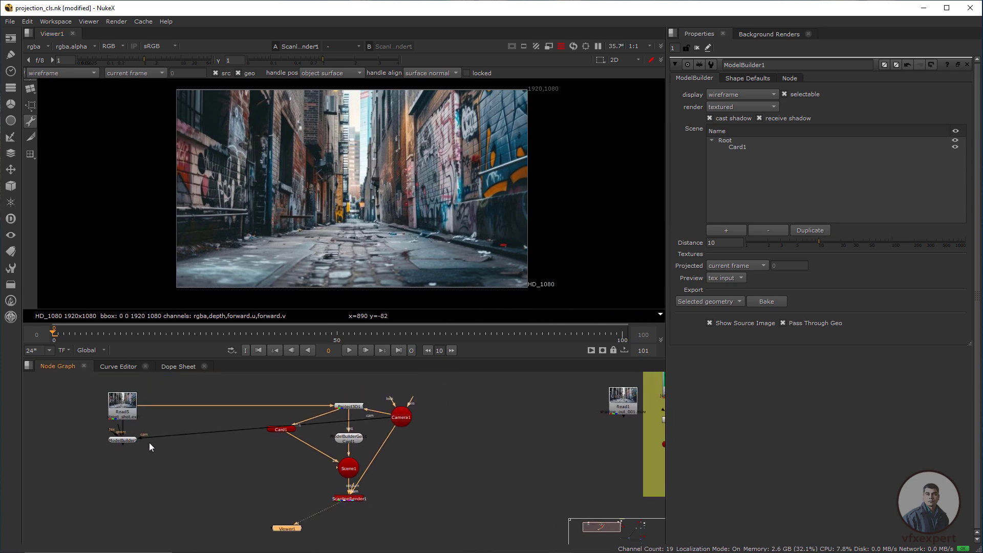
pyautogui.moveTo(150, 438); pyautogui.dragTo(181, 444)
pyautogui.moveTo(190, 451); pyautogui.dragTo(159, 439, button='middle')
pyautogui.moveTo(255, 516); pyautogui.dragTo(318, 528)
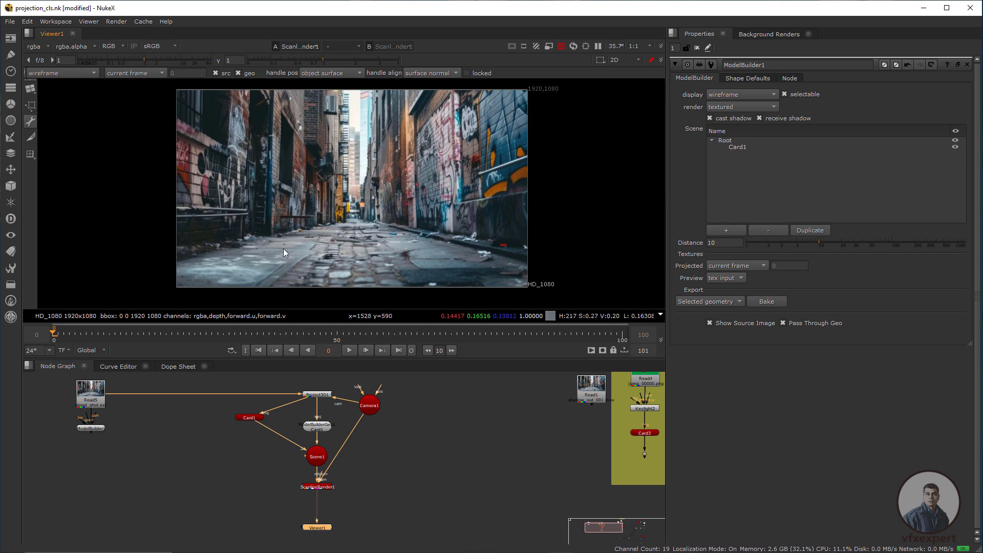
# - Duplicate Camera1, connect ScanlineRender1's cam input to the copy, and place the copy beside ScanlineRender1
pyautogui.scroll(2, 376, 442)
pyautogui.scroll(1, 376, 441)
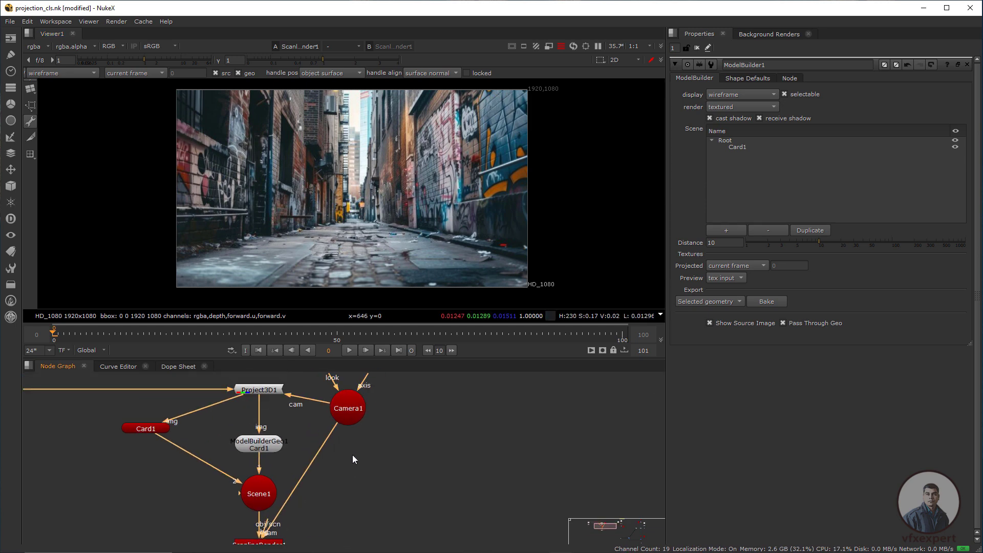
pyautogui.click(355, 401)
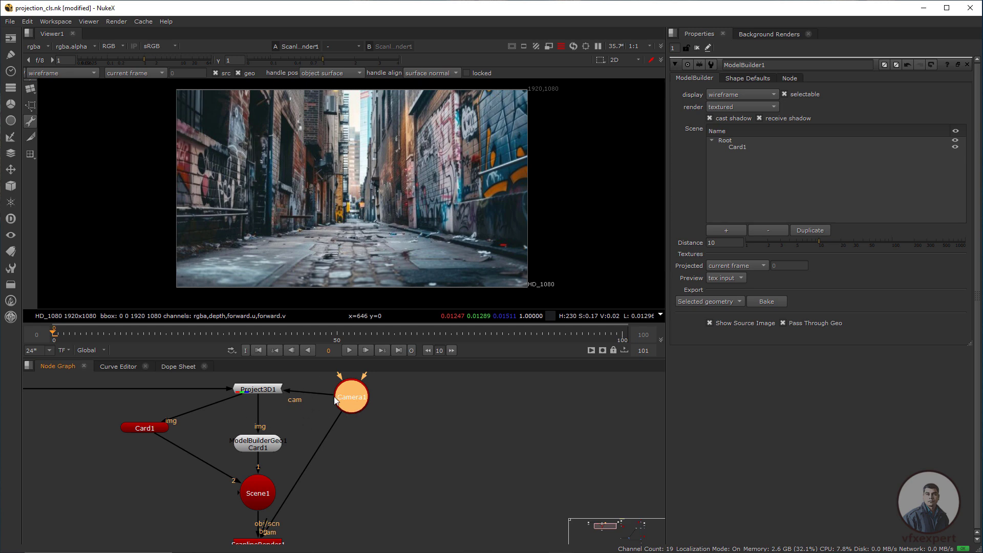
pyautogui.moveTo(290, 528); pyautogui.dragTo(291, 499, button='middle')
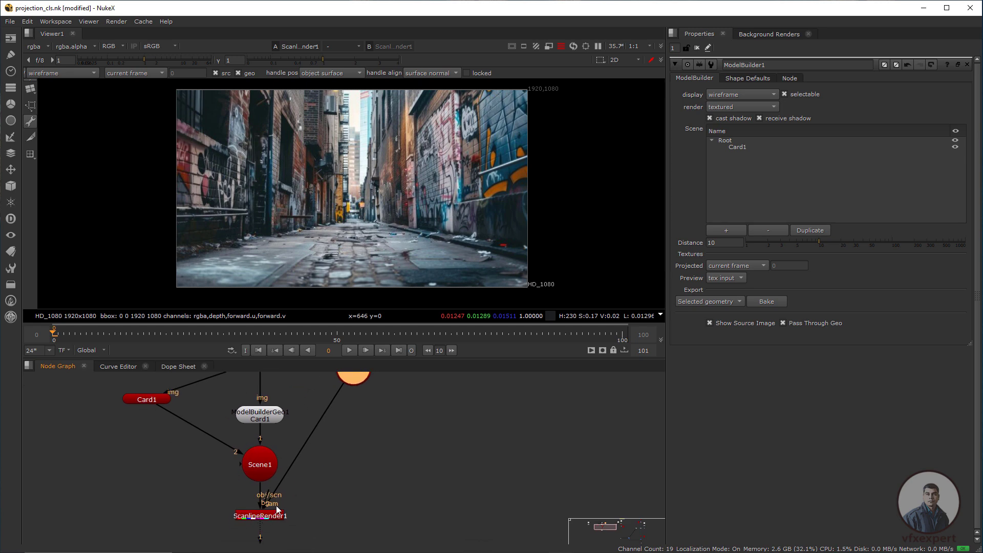
pyautogui.scroll(-1, 321, 484)
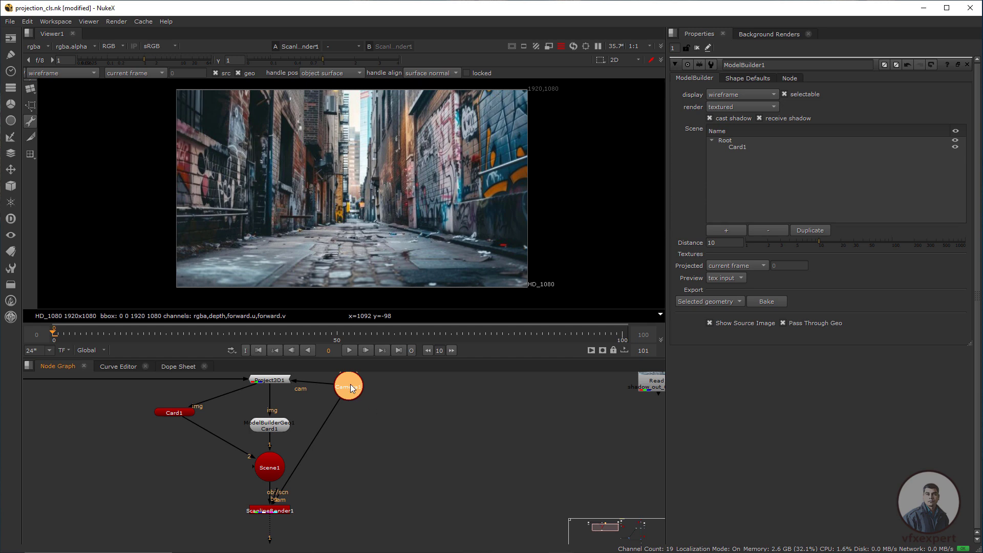
pyautogui.click(340, 467)
pyautogui.hotkey('ctrl', 'v')
pyautogui.moveTo(341, 467); pyautogui.dragTo(363, 461)
pyautogui.moveTo(337, 409); pyautogui.dragTo(361, 470)
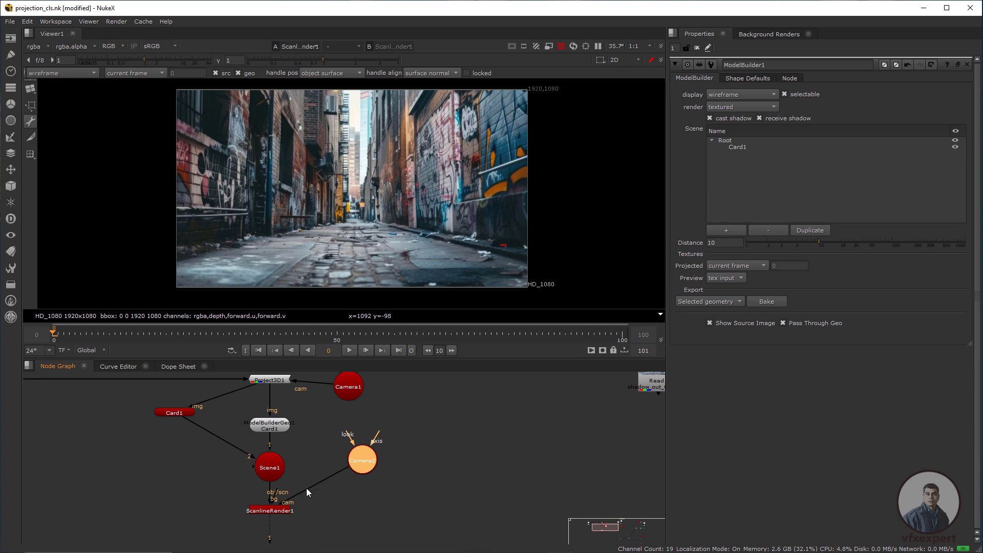
pyautogui.moveTo(359, 466); pyautogui.dragTo(359, 516)
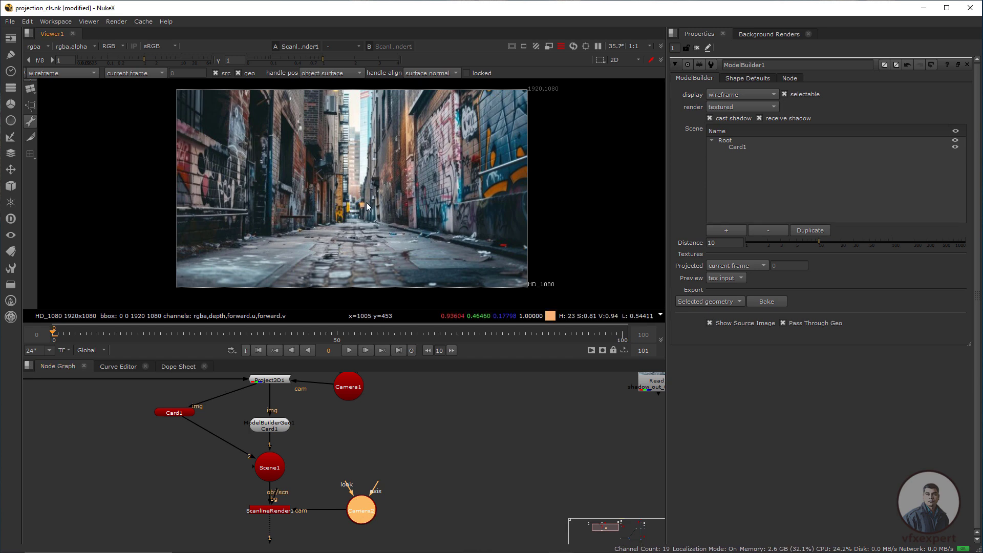
# - Open Camera2's properties and set keyframes on its translate and rotate values at frame 0
pyautogui.moveTo(338, 477); pyautogui.dragTo(338, 460, button='middle')
pyautogui.click(339, 461)
pyautogui.moveTo(376, 492)
pyautogui.mouseDown(button='middle')
pyautogui.moveTo(389, 471)
pyautogui.moveTo(386, 497)
pyautogui.mouseUp(button='middle')
pyautogui.scroll(-2, 378, 474)
pyautogui.scroll(2, 374, 496)
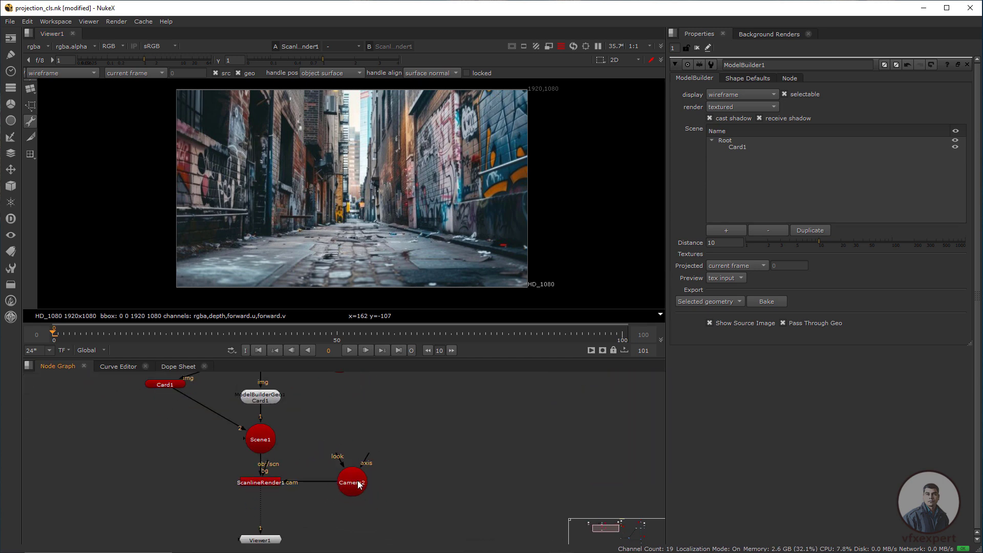
pyautogui.doubleClick(358, 488)
pyautogui.rightClick(857, 154)
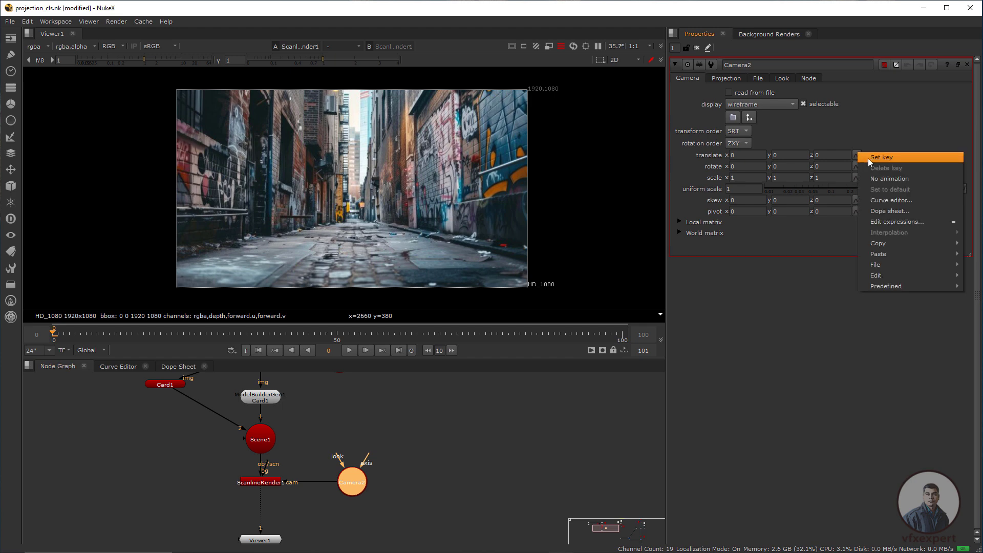
pyautogui.click(877, 159)
pyautogui.rightClick(857, 166)
pyautogui.click(877, 170)
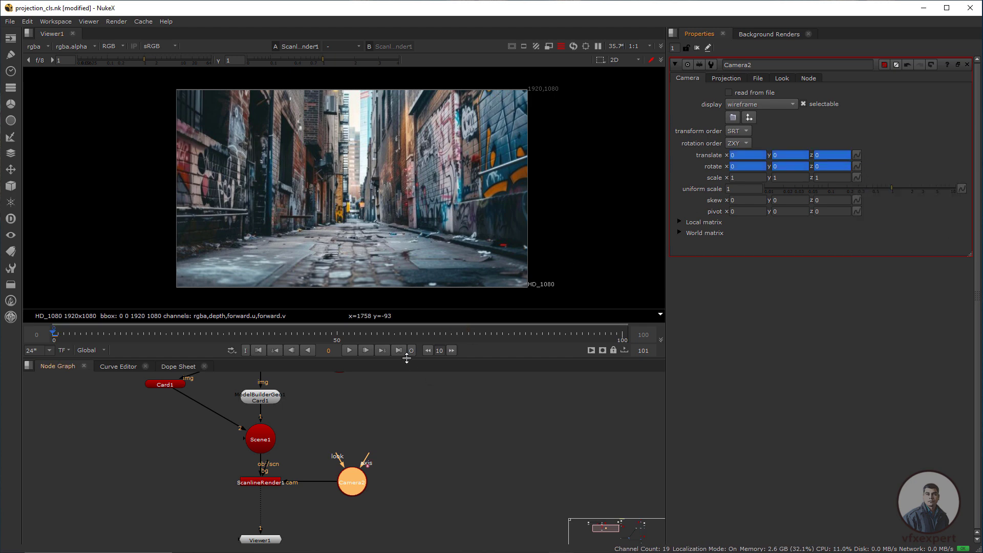
# - Go to frame 100 and set Camera2's translate z to -24.3
pyautogui.click(399, 351)
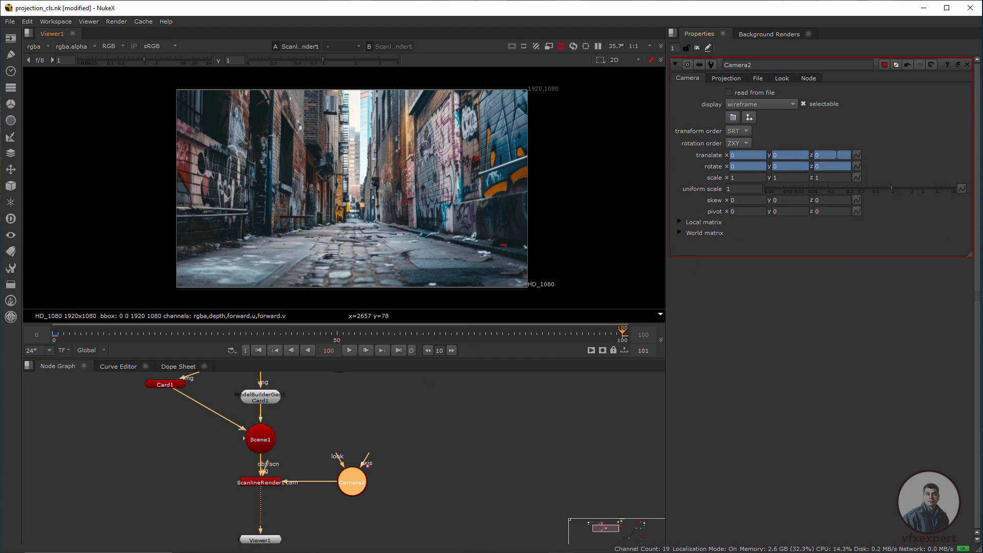
pyautogui.click(817, 155)
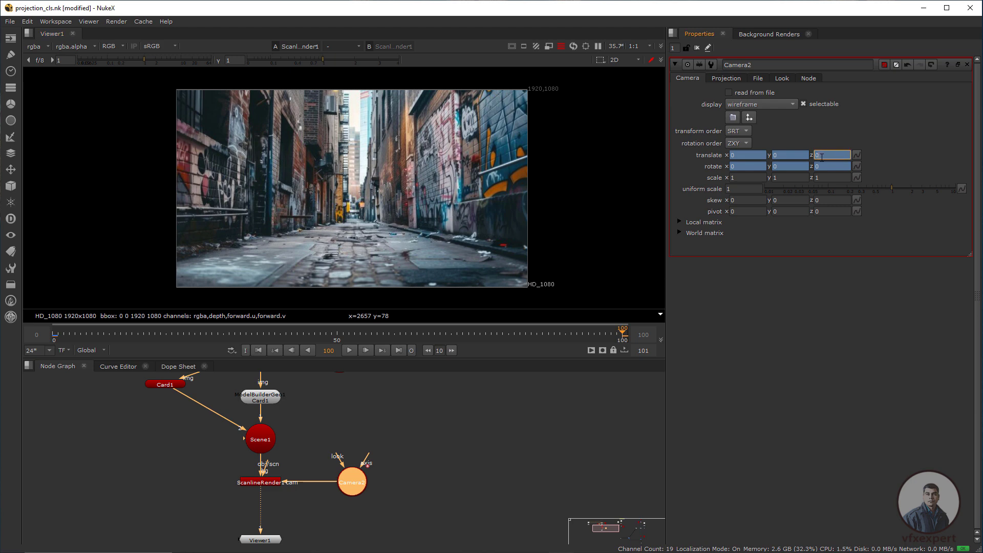
pyautogui.write('-0.3')
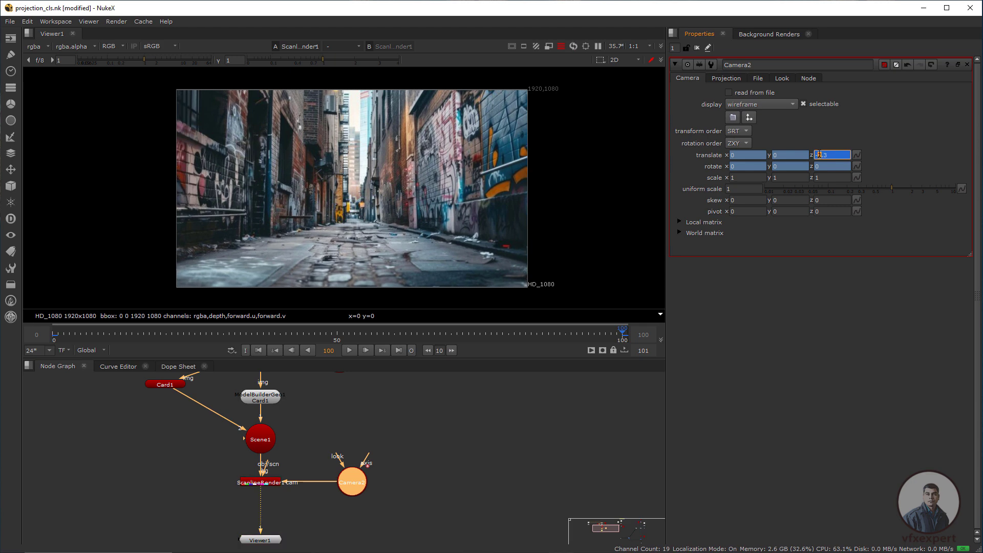
pyautogui.press('Down')
pyautogui.press('Down')
pyautogui.press('Down')
pyautogui.press('Down')
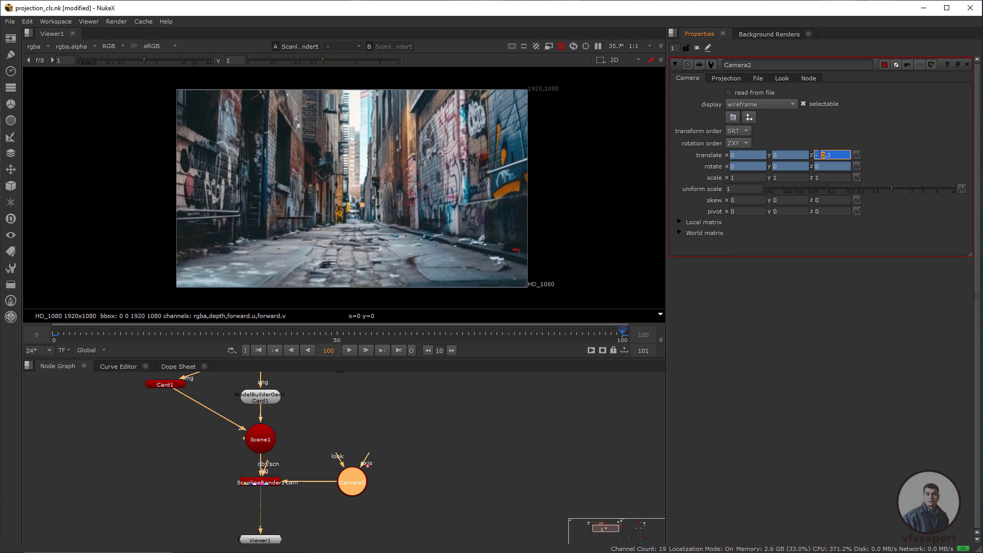
pyautogui.press('Down')
pyautogui.press('Down')
pyautogui.press('Down')
pyautogui.press('Down')
pyautogui.press('Down')
pyautogui.press('Down')
pyautogui.press('Down')
pyautogui.press('Down')
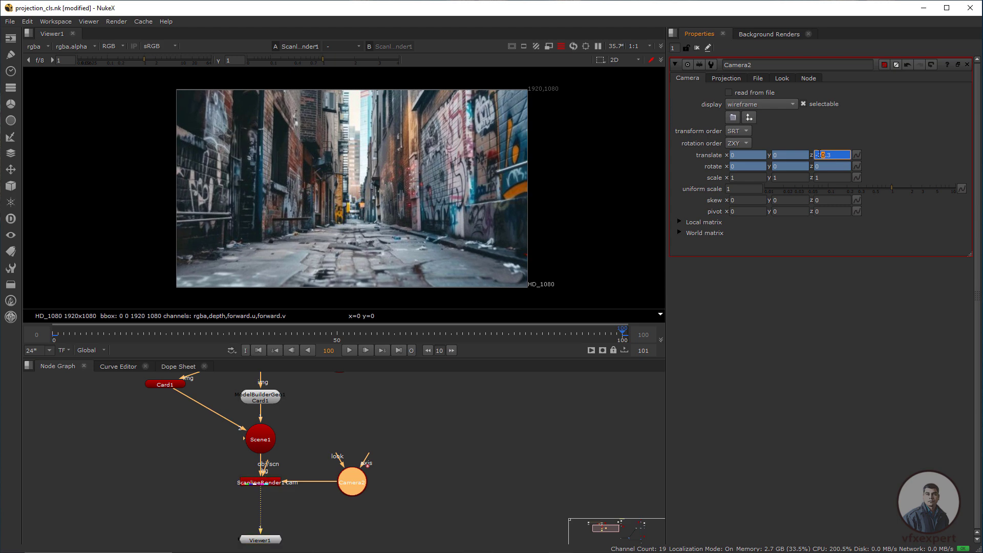
pyautogui.press('Down')
pyautogui.press('Down')
pyautogui.press('Down')
pyautogui.press('Down')
pyautogui.press('Down')
pyautogui.press('Down')
pyautogui.press('Down')
pyautogui.press('Down')
pyautogui.press('Down')
pyautogui.press('Down')
pyautogui.press('Down')
pyautogui.press('Down')
pyautogui.press('Down')
pyautogui.press('Down')
# - Set Camera2's rotate x to 0.1 and rotate y to -1 at frame 100
pyautogui.click(739, 167)
pyautogui.press('Up')
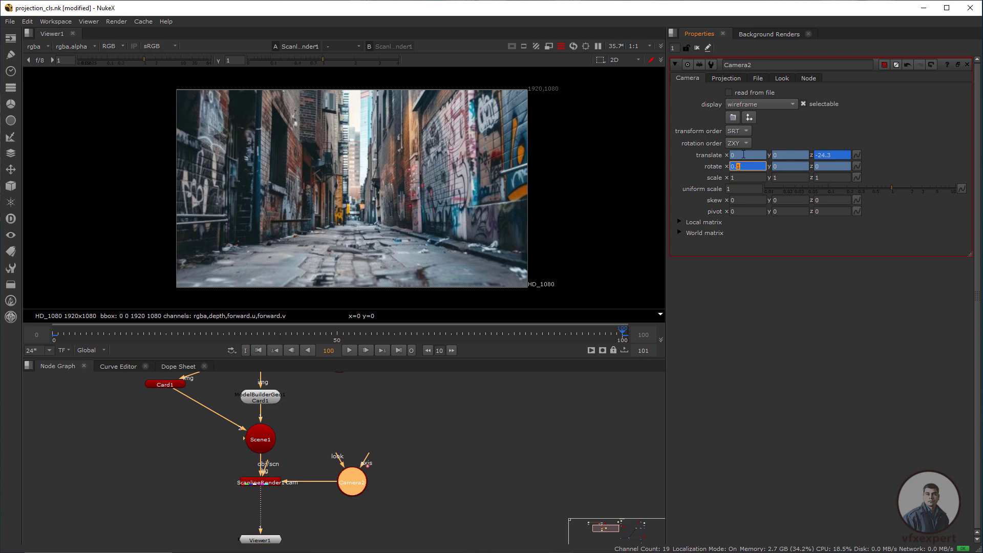
pyautogui.click(775, 167)
pyautogui.press('Down')
# - Set Camera2's translate x to -4.3 at frame 100
pyautogui.click(736, 156)
pyautogui.press('Up')
pyautogui.press('Down')
pyautogui.press('Down')
pyautogui.press('Down')
pyautogui.press('Down')
pyautogui.press('Down')
pyautogui.press('Down')
pyautogui.press('Down')
pyautogui.press('Down')
pyautogui.press('Down')
pyautogui.press('Down')
pyautogui.press('Down')
pyautogui.press('Down')
pyautogui.press('Down')
pyautogui.press('Down')
pyautogui.press('Down')
pyautogui.press('Down')
pyautogui.press('Down')
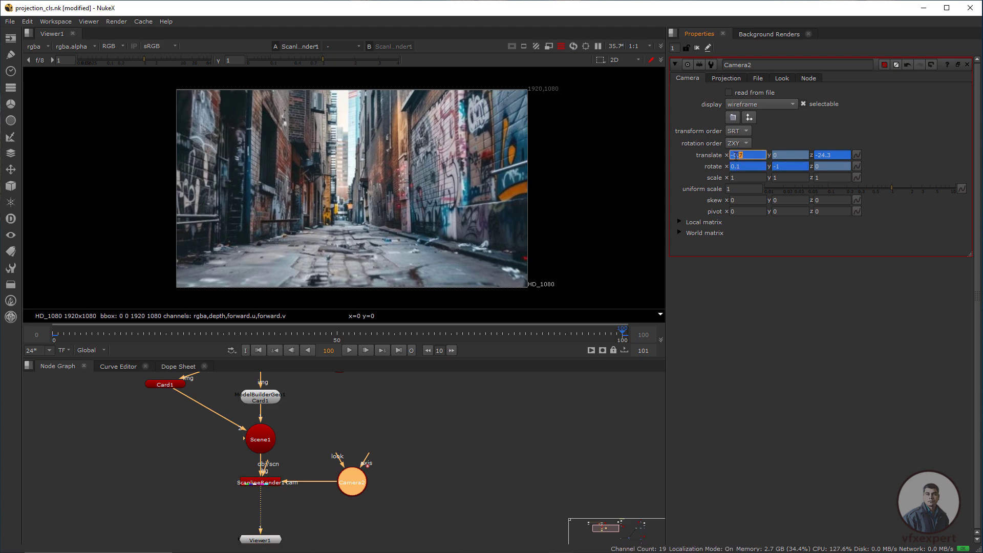
pyautogui.press('Down')
pyautogui.press('Down')
pyautogui.press('Down')
pyautogui.press('Down')
pyautogui.press('Down')
pyautogui.press('Down')
pyautogui.press('Down')
pyautogui.press('Down')
pyautogui.press('Down')
pyautogui.press('Down')
pyautogui.press('Down')
pyautogui.press('Down')
pyautogui.press('Down')
pyautogui.press('Down')
pyautogui.press('Down')
pyautogui.press('Down')
pyautogui.press('Down')
pyautogui.press('Down')
pyautogui.press('Down')
pyautogui.press('Down')
# - Set Camera2's rotate y to -1.1 and translate y to -1 at frame 100
pyautogui.click(783, 166)
pyautogui.press('Down')
pyautogui.click(782, 155)
pyautogui.press('Down')
pyautogui.press('Down')
pyautogui.press('Down')
pyautogui.press('Down')
pyautogui.press('Down')
pyautogui.press('Down')
pyautogui.press('Down')
pyautogui.press('Down')
pyautogui.press('Down')
pyautogui.press('Down')
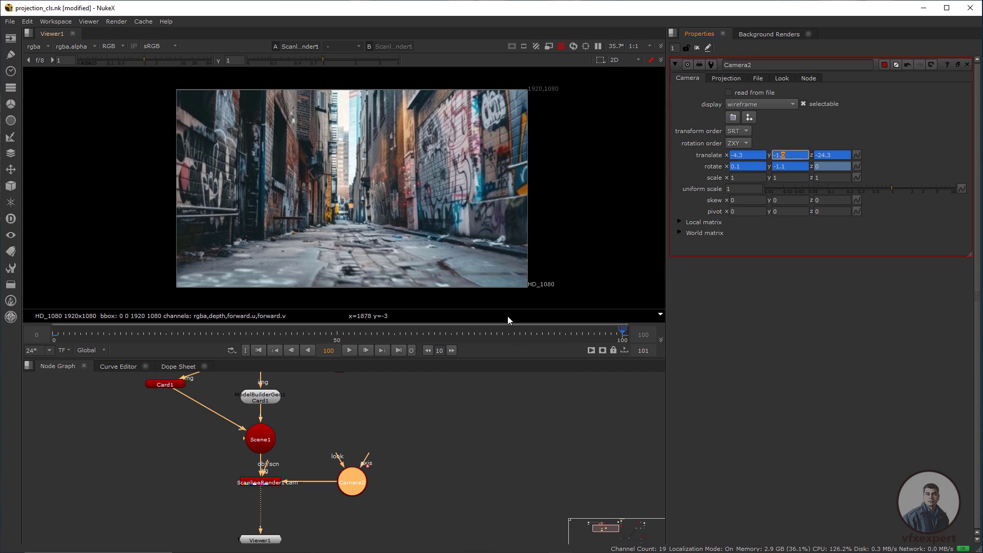
# - Play the camera move from frame 0 to check the projected alley, then stop playback
pyautogui.click(365, 397)
pyautogui.click(258, 350)
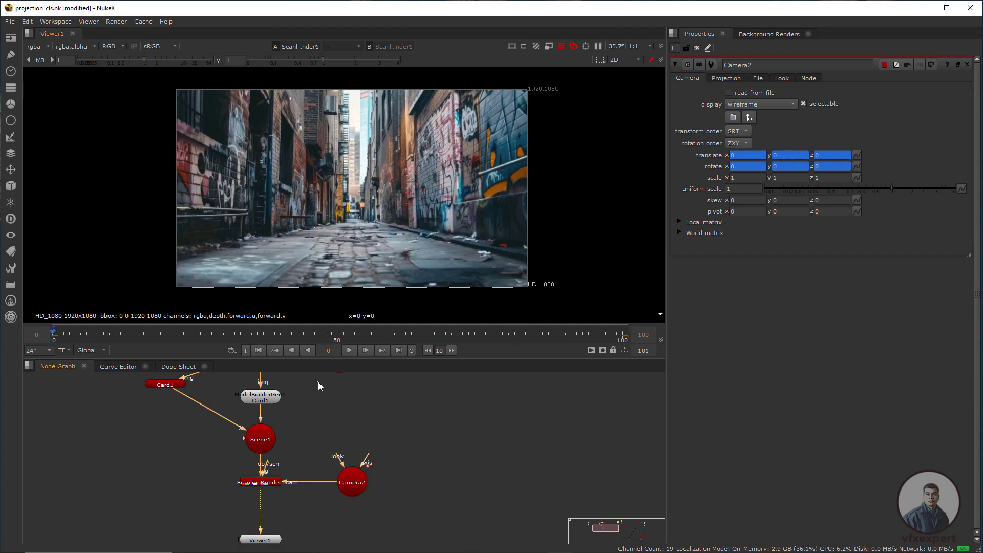
pyautogui.click(365, 350)
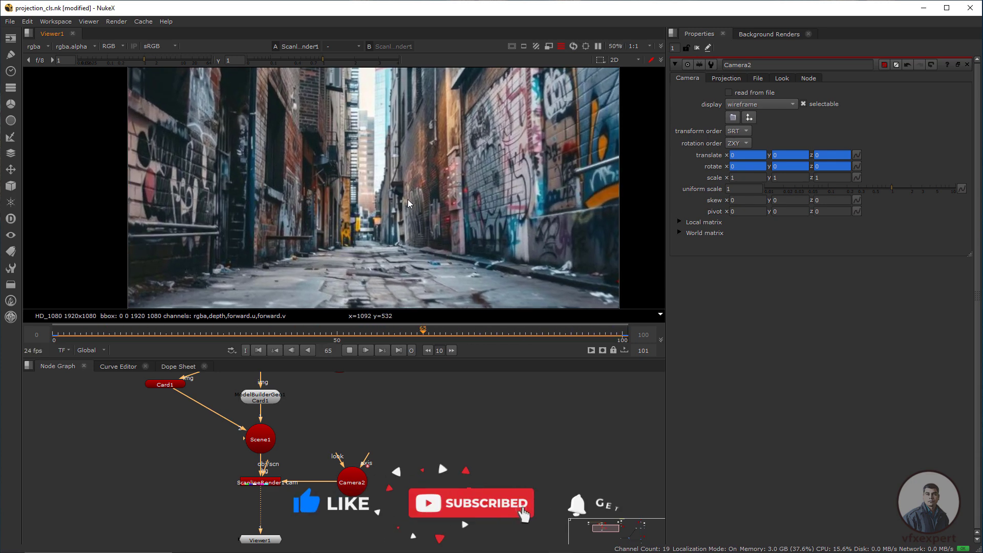
pyautogui.scroll(-1, 407, 199)
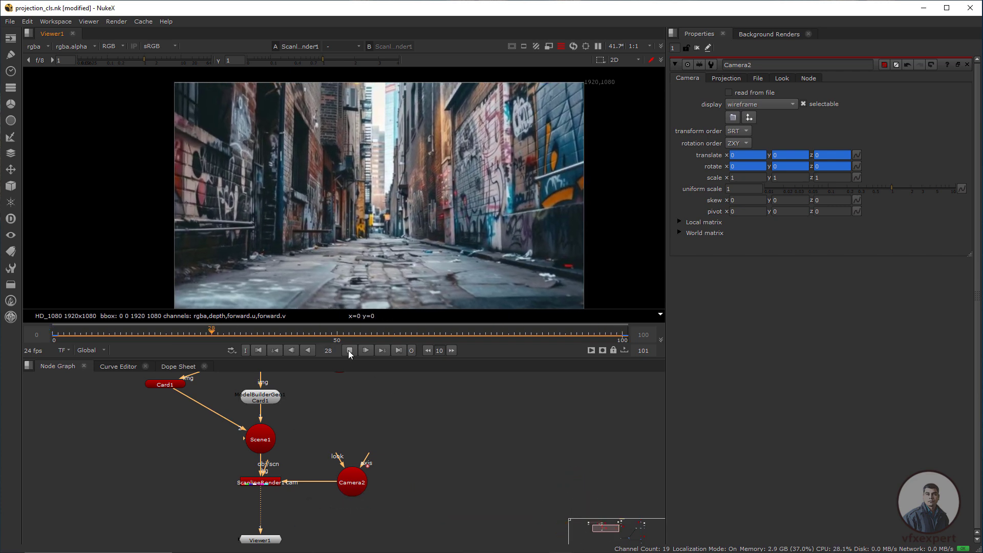
pyautogui.click(349, 350)
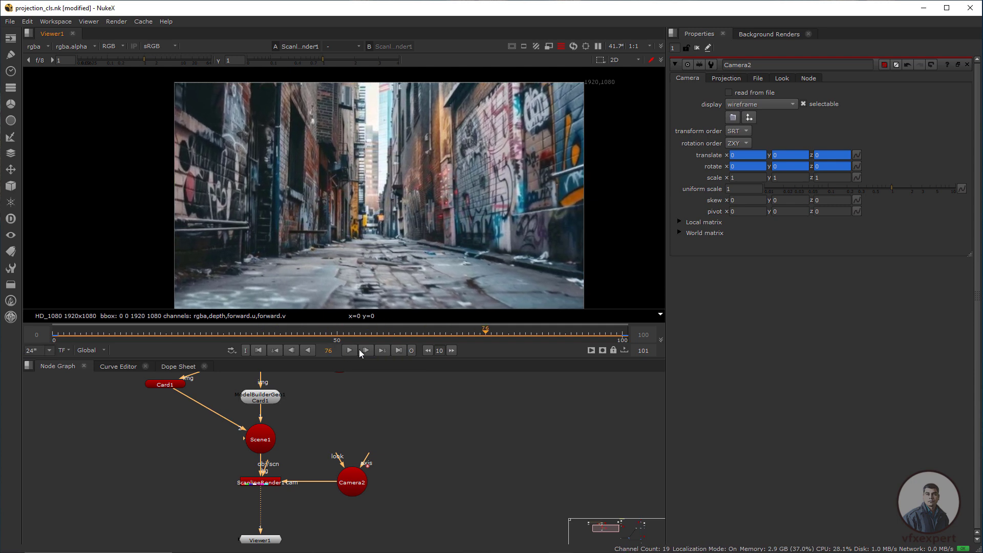
# - Set Camera2's translate z to -27.4 and translate y to -1.6 at frame 100
pyautogui.click(351, 481)
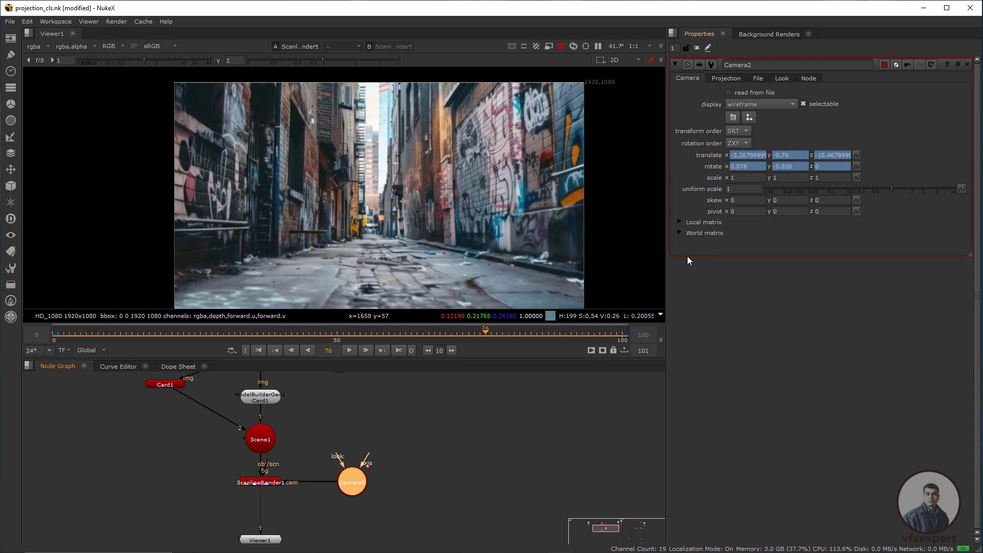
pyautogui.click(400, 350)
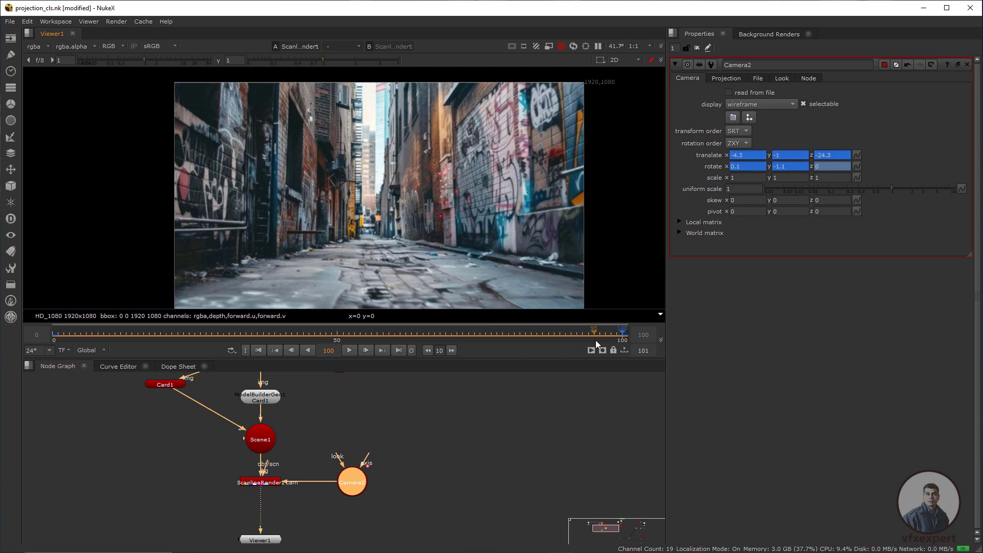
pyautogui.click(821, 153)
pyautogui.hotkey('ctrl', 'z')
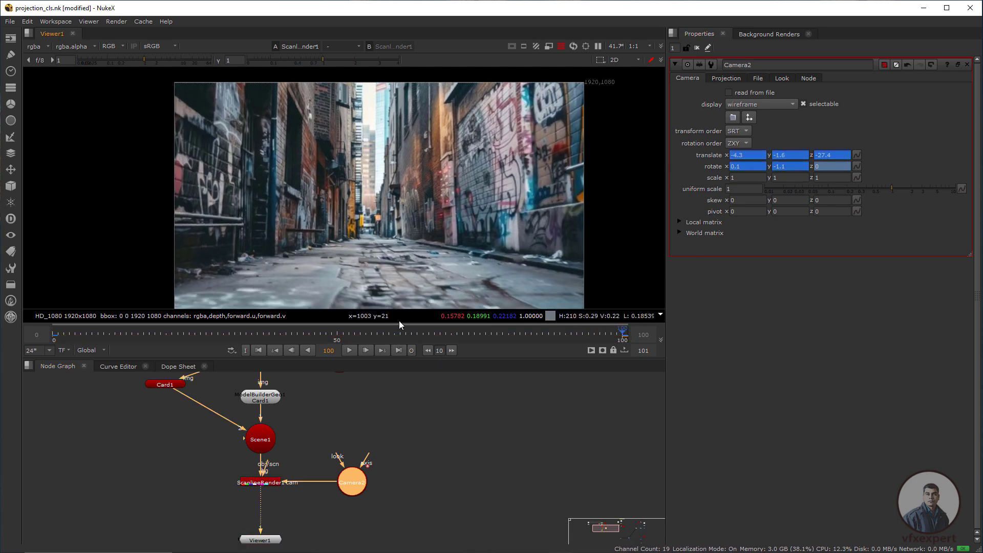
# - Scrub the timeline and play the adjusted camera move again from frame 0
pyautogui.moveTo(524, 334); pyautogui.dragTo(126, 334)
pyautogui.click(258, 351)
pyautogui.click(350, 350)
pyautogui.moveTo(462, 276); pyautogui.dragTo(436, 268, button='middle')
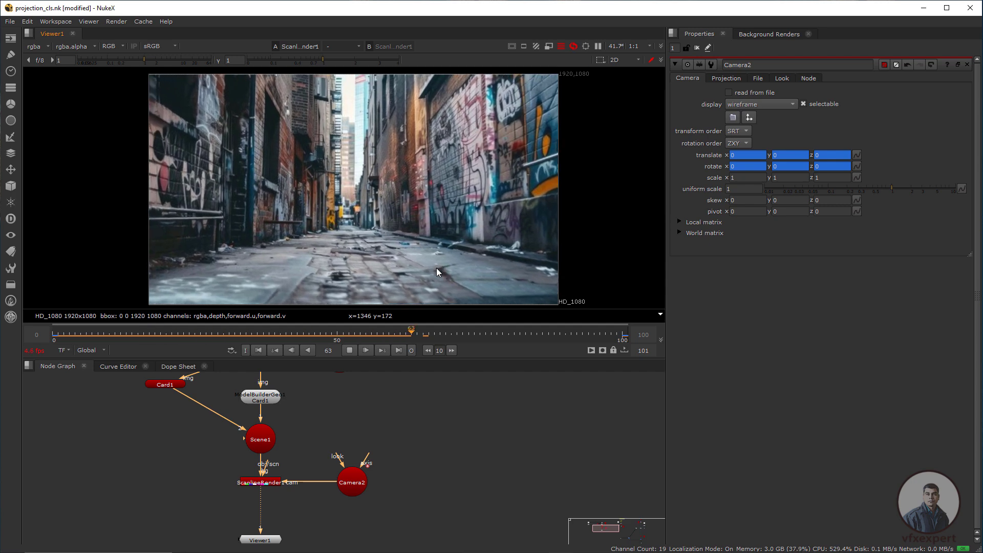
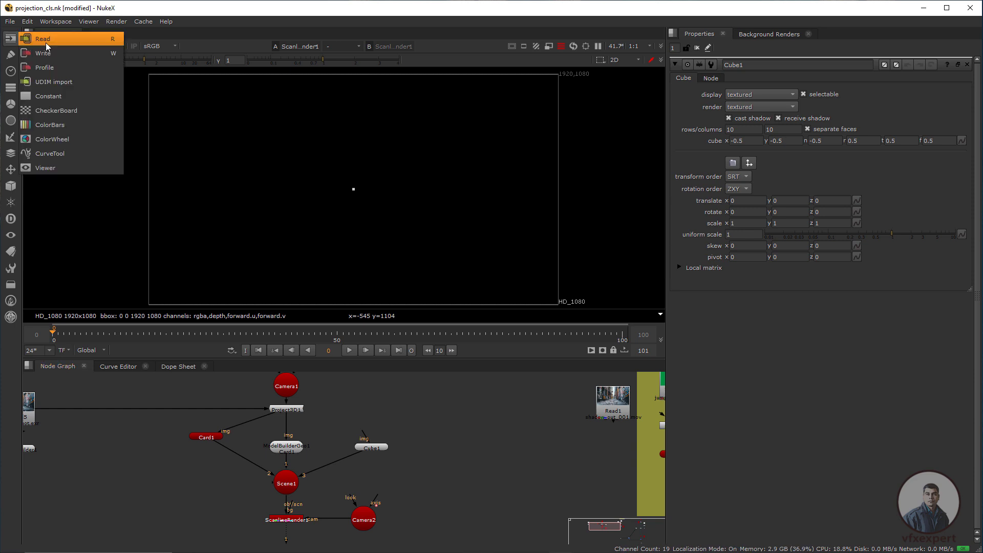
# - Add a CheckerBoard node above Cube1 and connect it to Cube1's img input
pyautogui.click(51, 112)
pyautogui.moveTo(388, 428); pyautogui.dragTo(367, 420)
pyautogui.moveTo(367, 417); pyautogui.dragTo(375, 422)
pyautogui.click(444, 441)
# - Reduce Cube1's uniform scale to 0.215 and switch the viewer to 3D
pyautogui.doubleClick(377, 447)
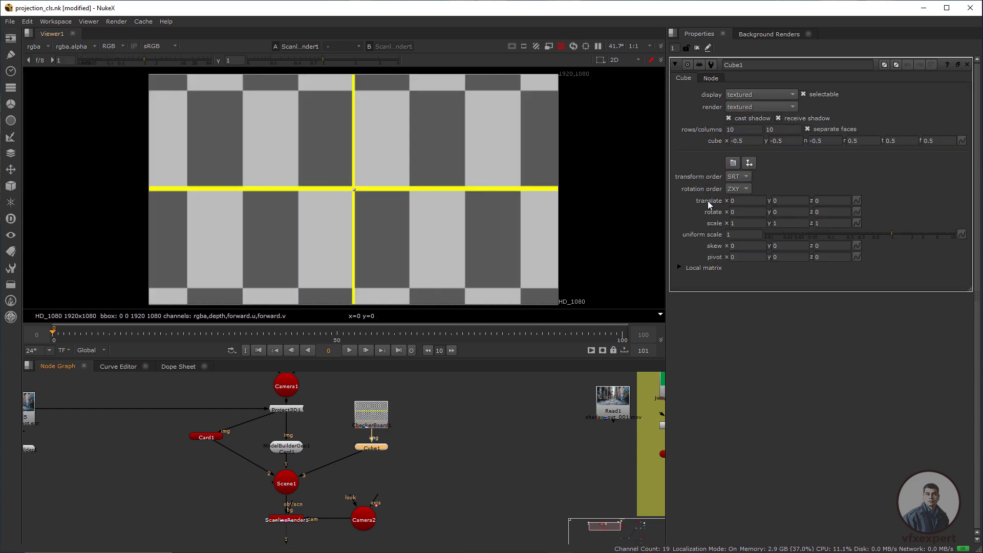
pyautogui.moveTo(889, 234); pyautogui.dragTo(849, 236)
pyautogui.press('Tab')
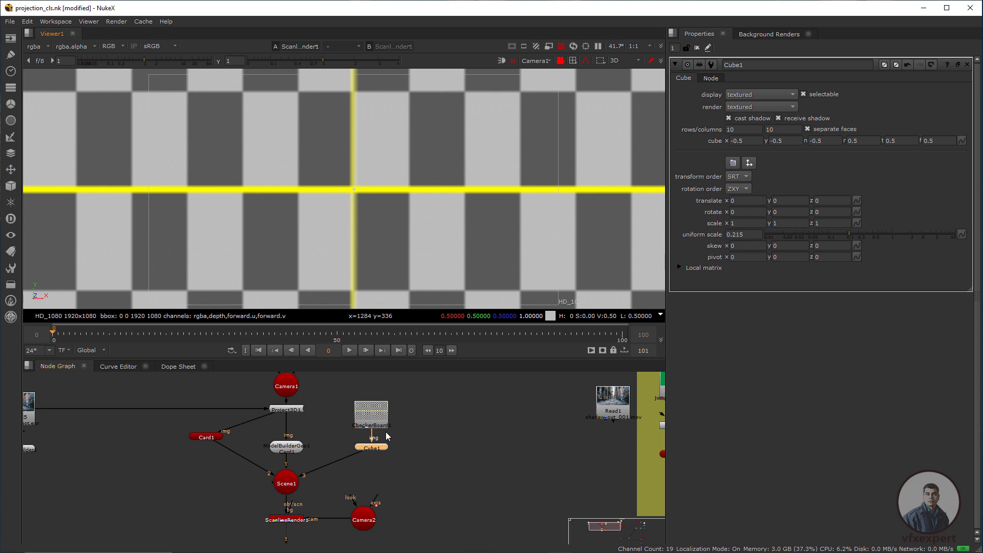
# - Unlock the 3D view from Camera1 and set Cube1's uniform scale to about 0.96
pyautogui.click(298, 519)
pyautogui.scroll(-10, 398, 252)
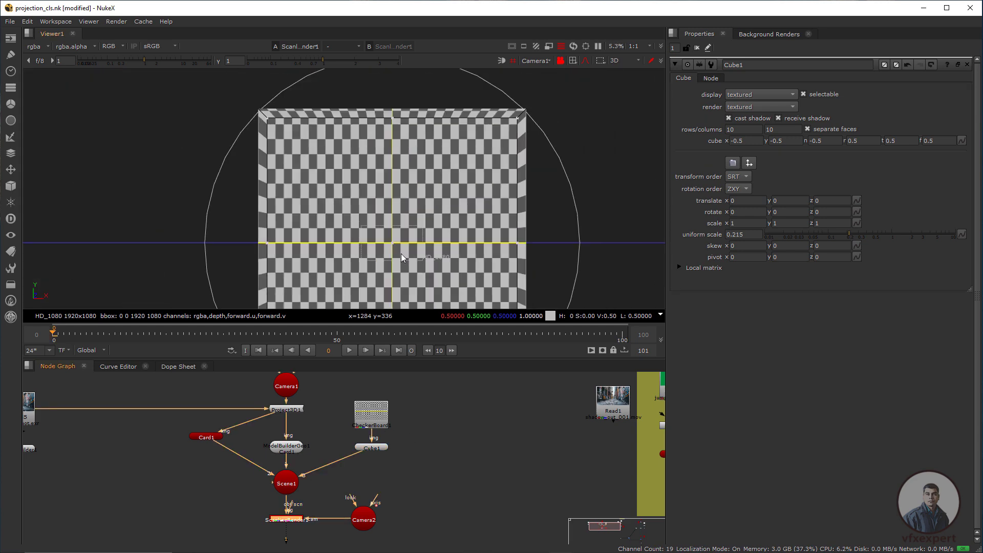
pyautogui.click(562, 60)
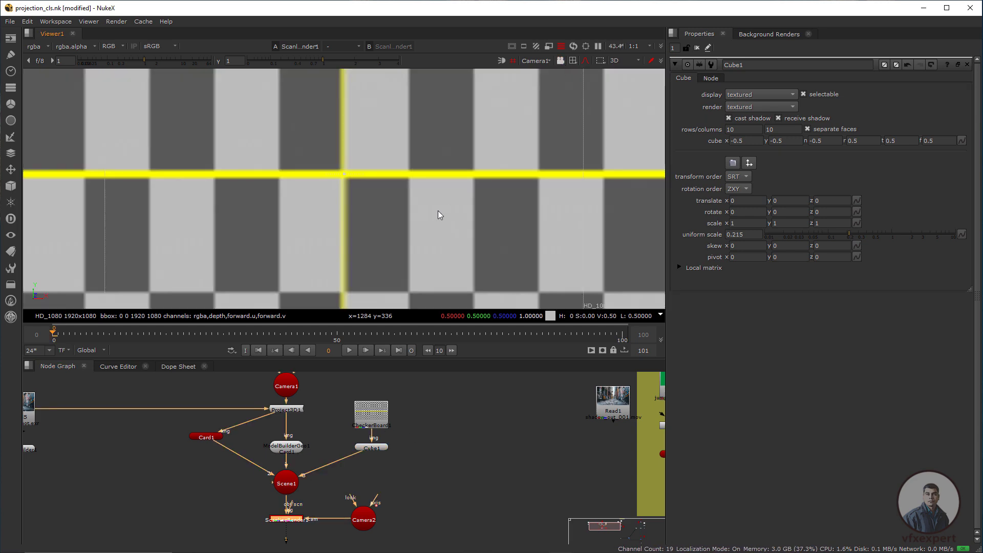
pyautogui.scroll(-5, 438, 217)
pyautogui.keyDown('ctrl'); pyautogui.moveTo(433, 232); pyautogui.dragTo(383, 267); pyautogui.keyUp('ctrl')
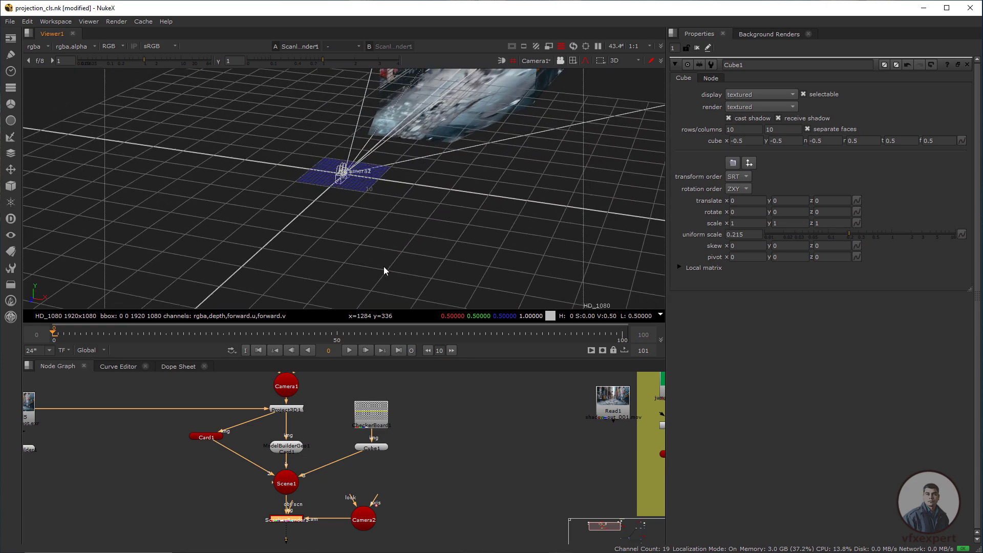
pyautogui.scroll(10, 358, 169)
pyautogui.scroll(-2, 348, 180)
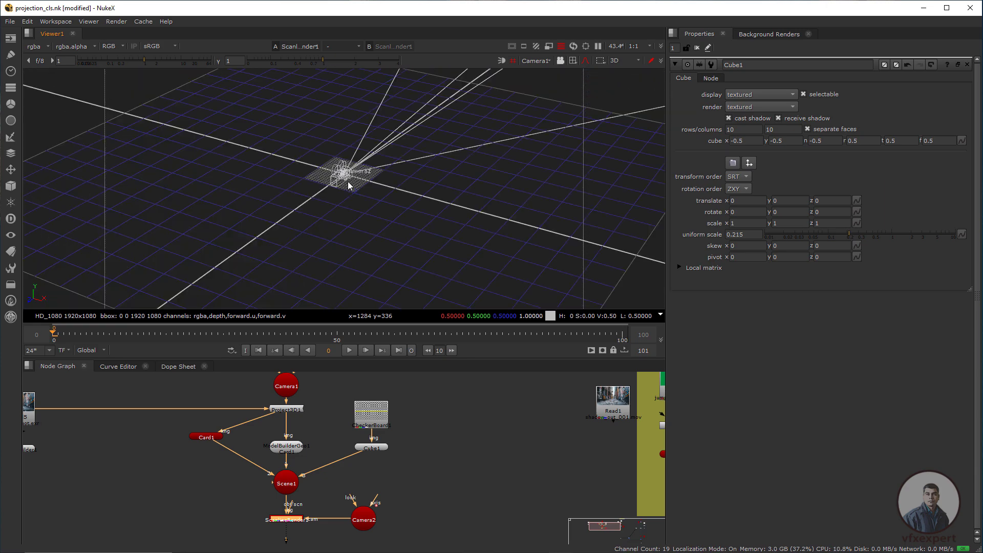
pyautogui.scroll(1, 345, 179)
pyautogui.scroll(-1, 351, 183)
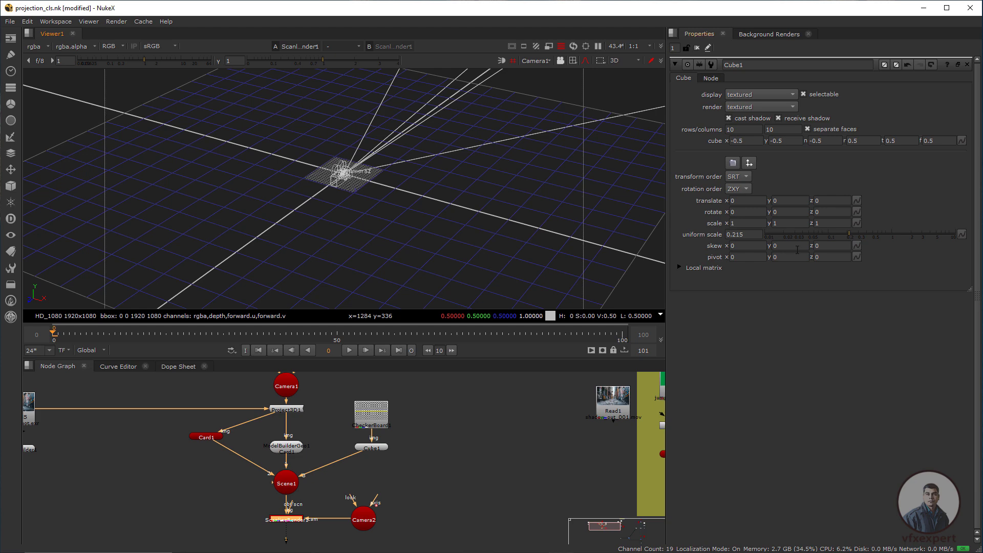
pyautogui.moveTo(851, 235); pyautogui.dragTo(890, 237)
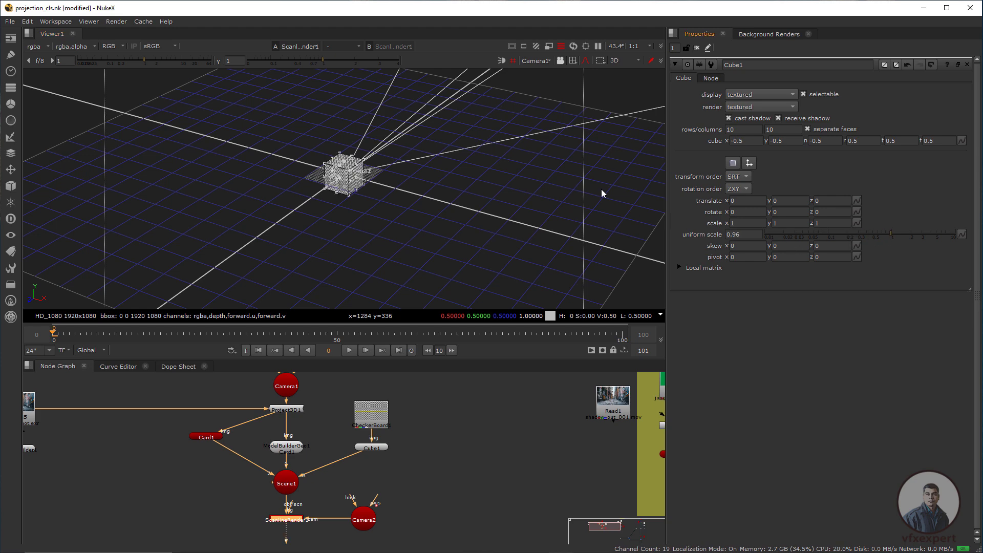
# - Move Cube1 away from the camera by setting its translate z to -20
pyautogui.moveTo(429, 138); pyautogui.dragTo(423, 198, button='middle')
pyautogui.scroll(-5, 423, 199)
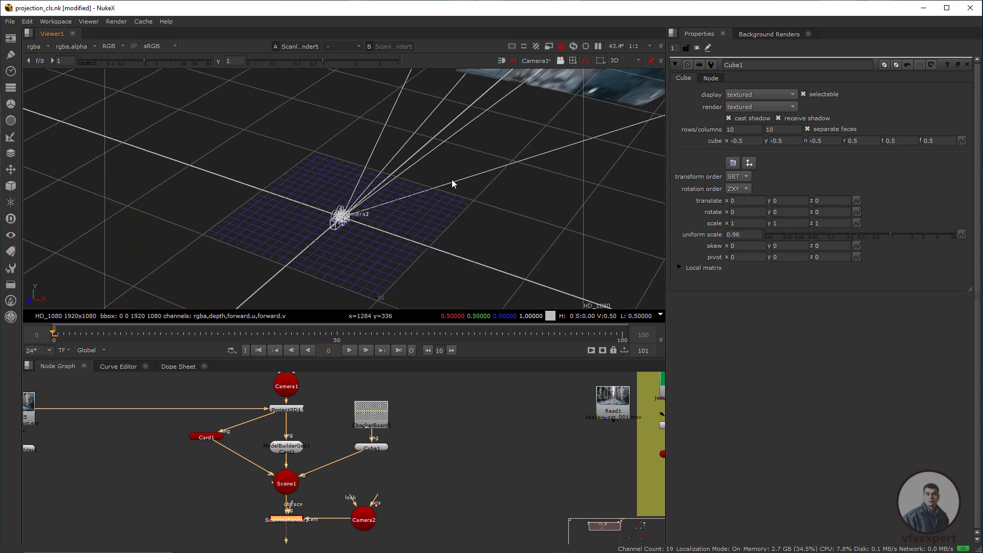
pyautogui.moveTo(548, 84); pyautogui.dragTo(500, 132, button='middle')
pyautogui.scroll(1, 499, 133)
pyautogui.scroll(-5, 434, 191)
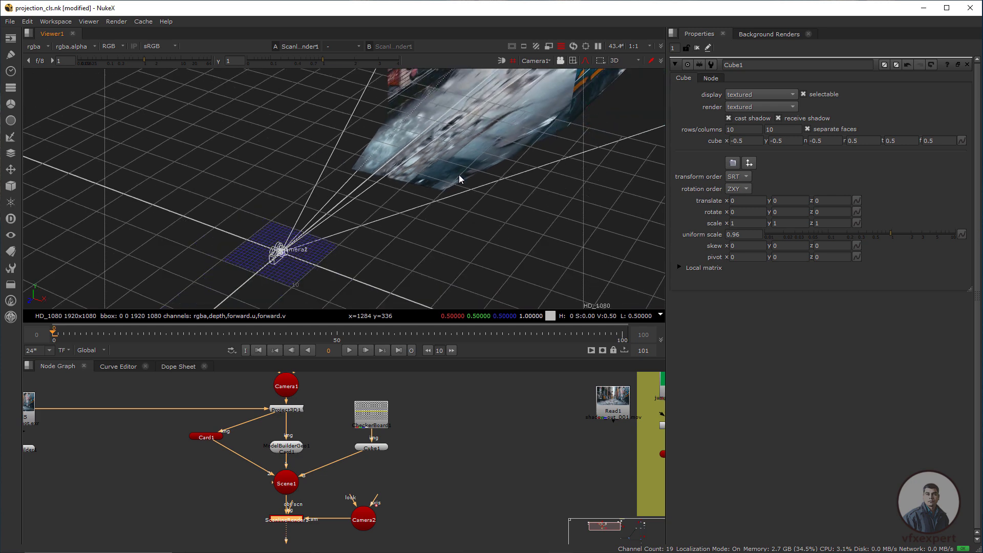
pyautogui.scroll(5, 478, 115)
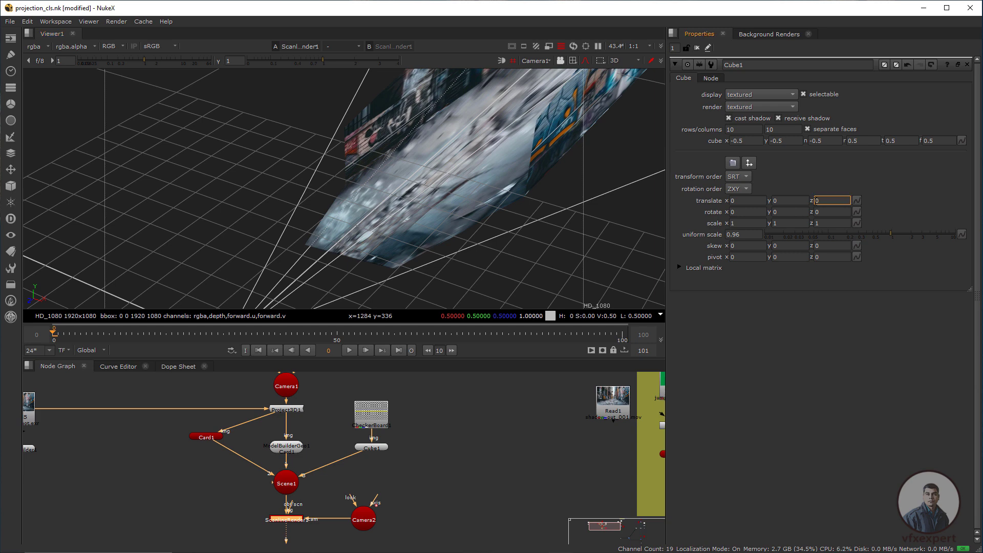
pyautogui.scroll(-5, 344, 188)
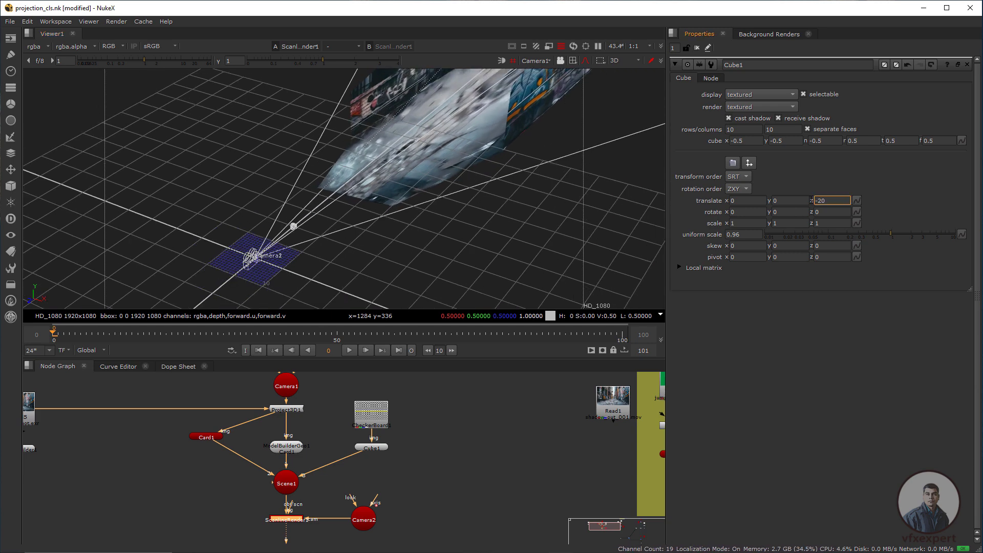
# - Set Cube1's translate z to -100 and enlarge its uniform scale to about 6.8
pyautogui.moveTo(826, 200); pyautogui.dragTo(812, 201)
pyautogui.write('-100')
pyautogui.press('Return')
pyautogui.scroll(8, 408, 168)
pyautogui.moveTo(894, 233); pyautogui.dragTo(950, 235)
pyautogui.moveTo(600, 194); pyautogui.dragTo(447, 243, button='middle')
pyautogui.scroll(-5, 411, 235)
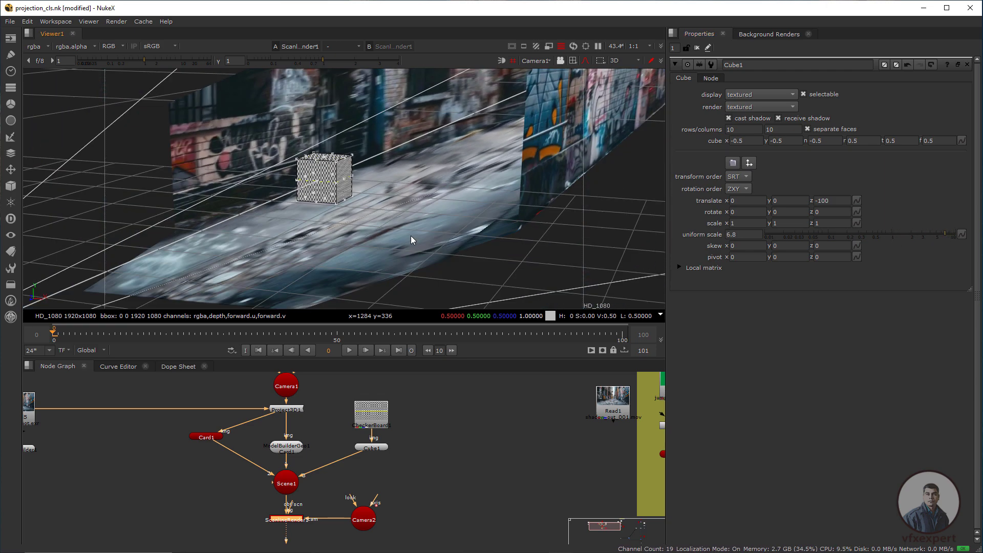
# - Lower Cube1 toward the street surface by setting its translate y to -6.49
pyautogui.keyDown('ctrl'); pyautogui.moveTo(411, 235); pyautogui.dragTo(442, 231); pyautogui.keyUp('ctrl')
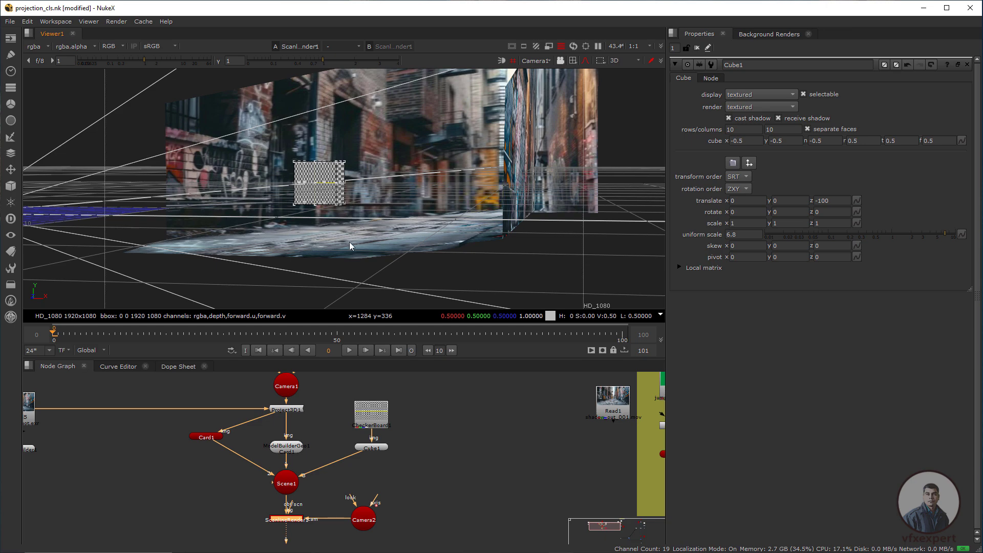
pyautogui.keyDown('ctrl'); pyautogui.moveTo(351, 243); pyautogui.dragTo(451, 162); pyautogui.keyUp('ctrl')
pyautogui.click(785, 200)
pyautogui.scroll(-7, 785, 201)
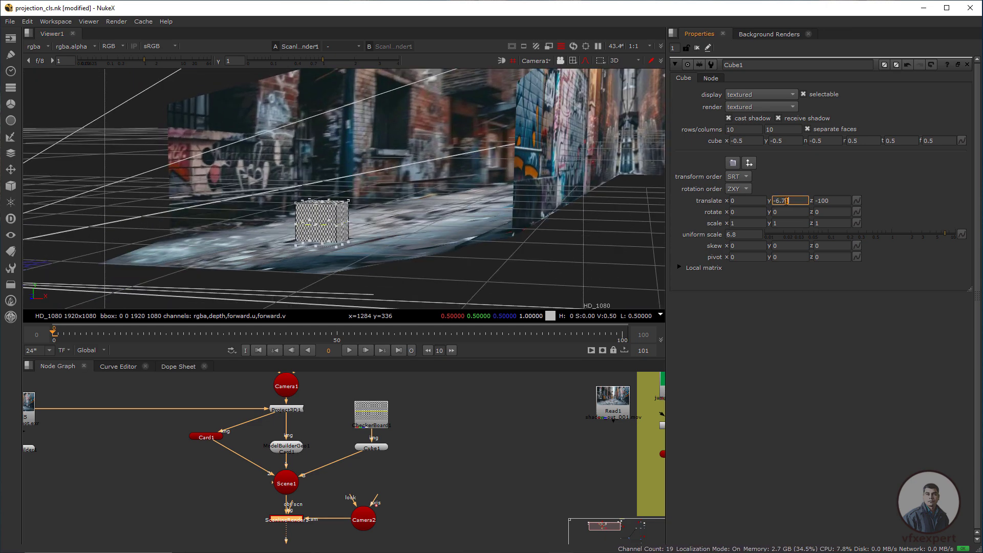
# - Move Cube1 farther along the alley in the right side view by setting its translate z to -127
pyautogui.click(611, 59)
pyautogui.click(640, 90)
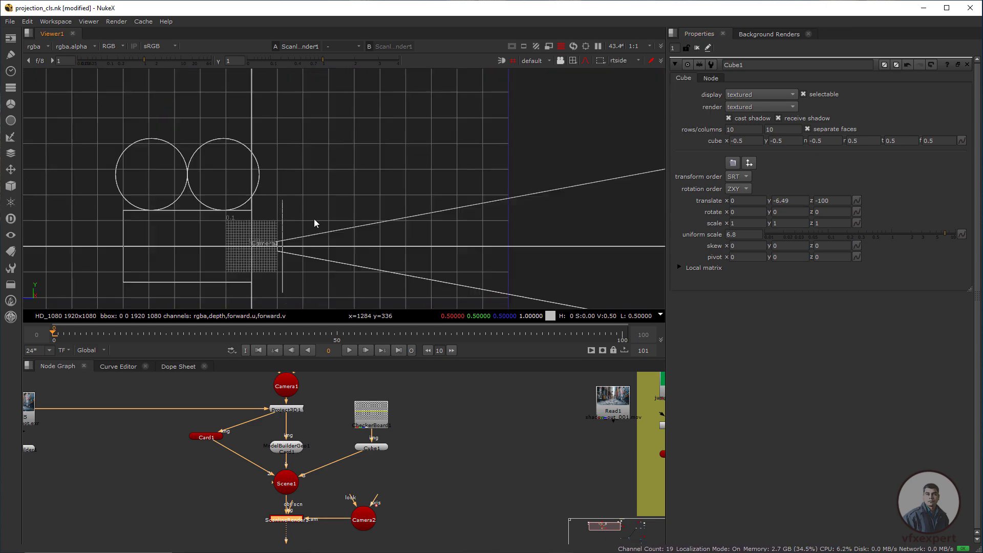
pyautogui.scroll(-3, 389, 229)
pyautogui.scroll(5, 433, 234)
pyautogui.scroll(-4, 440, 236)
pyautogui.scroll(5, 441, 235)
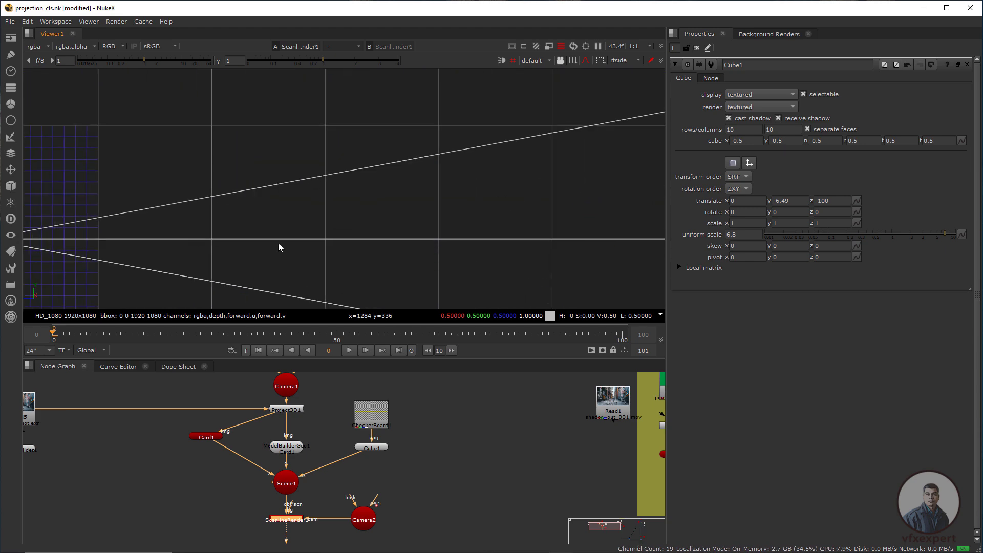
pyautogui.scroll(-5, 349, 241)
pyautogui.scroll(-4, 355, 235)
pyautogui.scroll(8, 240, 232)
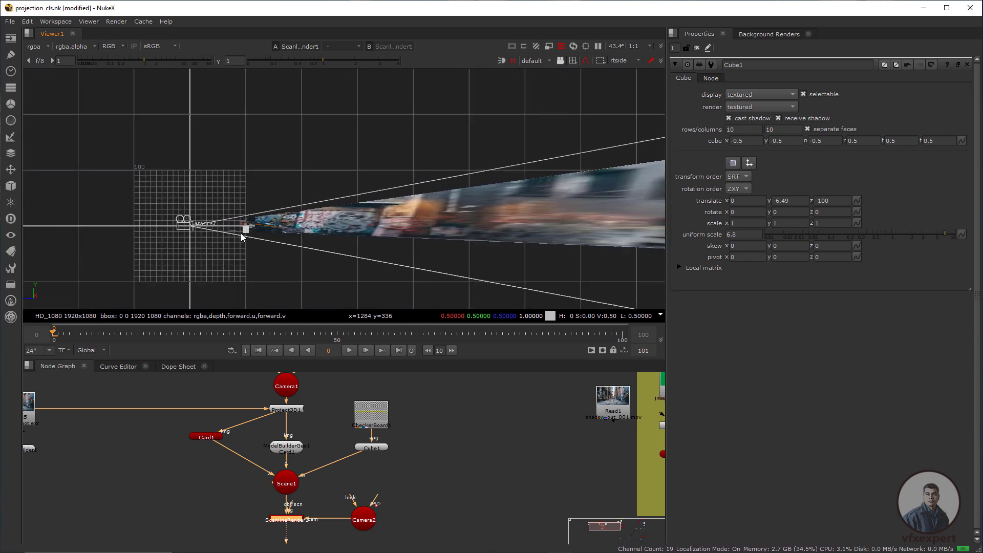
pyautogui.scroll(4, 342, 231)
pyautogui.scroll(4, 172, 241)
pyautogui.scroll(1, 171, 240)
pyautogui.moveTo(175, 240); pyautogui.dragTo(289, 245, button='middle')
pyautogui.moveTo(832, 202); pyautogui.dragTo(799, 202, button='middle')
# - Return to the perspective view, display the 2D render, and shift Cube1 along negative x toward the alley's left wall
pyautogui.click(624, 60)
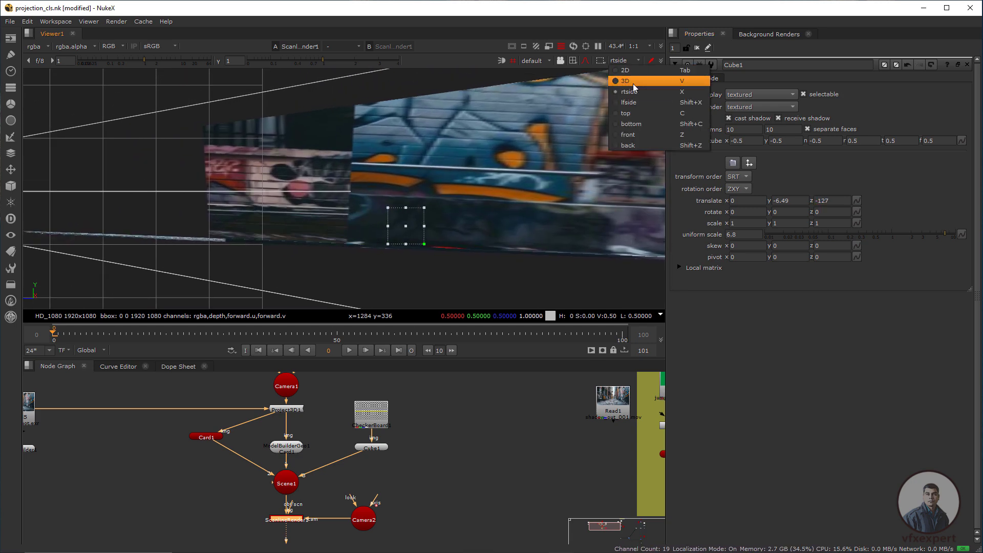
pyautogui.click(634, 83)
pyautogui.keyDown('ctrl'); pyautogui.moveTo(381, 233); pyautogui.dragTo(421, 251); pyautogui.keyUp('ctrl')
pyautogui.press('Tab')
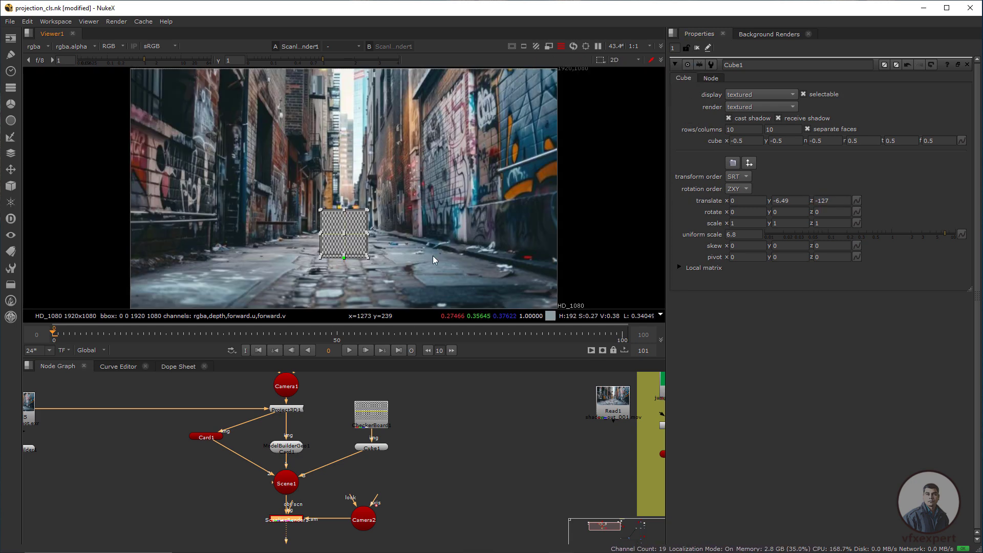
pyautogui.click(741, 203)
pyautogui.scroll(-18, 740, 203)
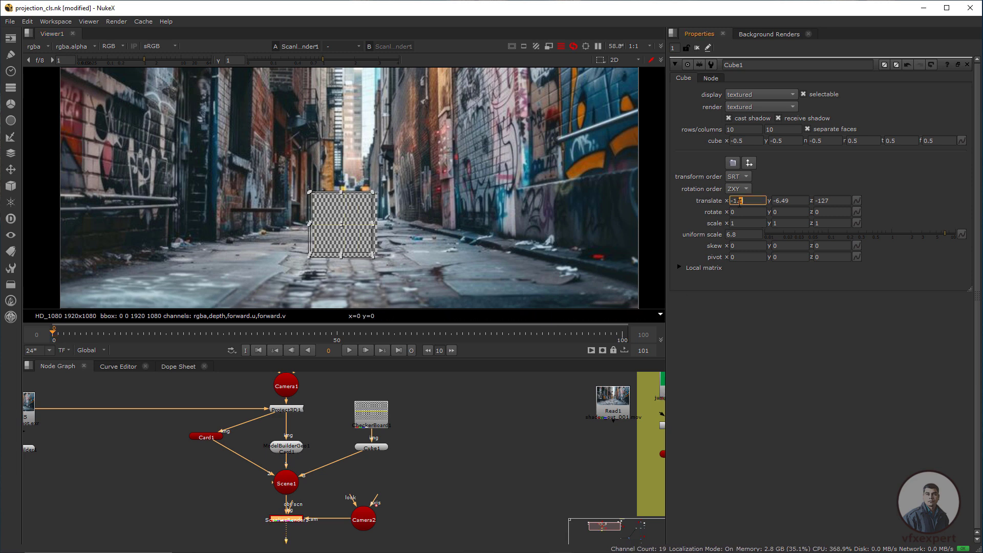
pyautogui.scroll(-20, 739, 203)
pyautogui.scroll(-2, 281, 235)
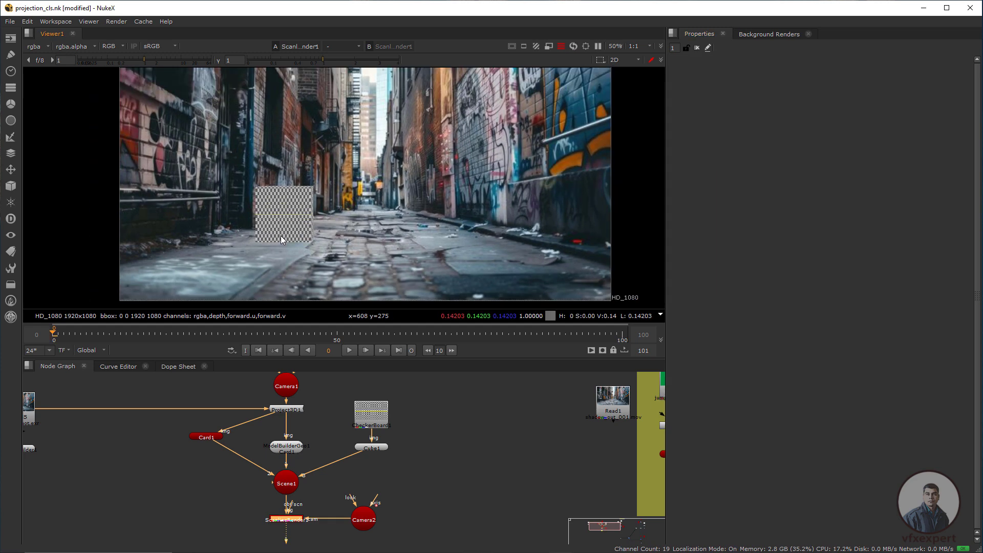
# - Play back the rendered shot to check how the checkerboard cube sits on the street during the camera move
pyautogui.moveTo(330, 237); pyautogui.dragTo(297, 236, button='middle')
pyautogui.scroll(2, 287, 251)
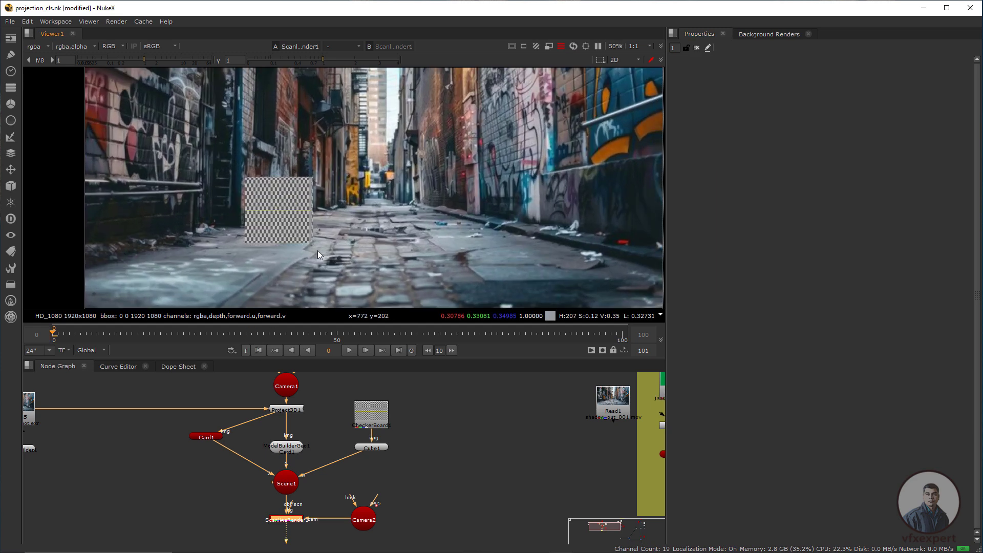
pyautogui.click(349, 350)
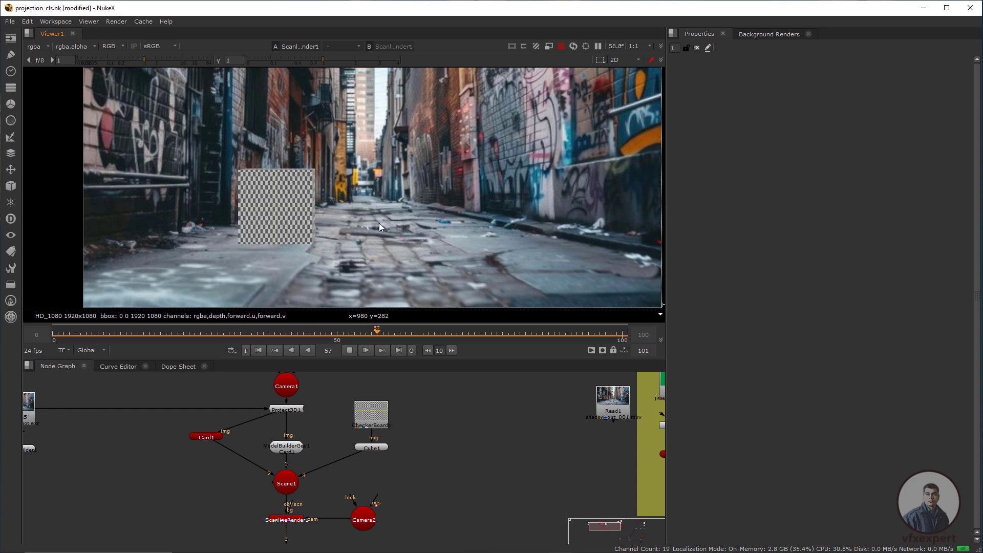
pyautogui.scroll(-2, 379, 223)
pyautogui.scroll(1, 395, 252)
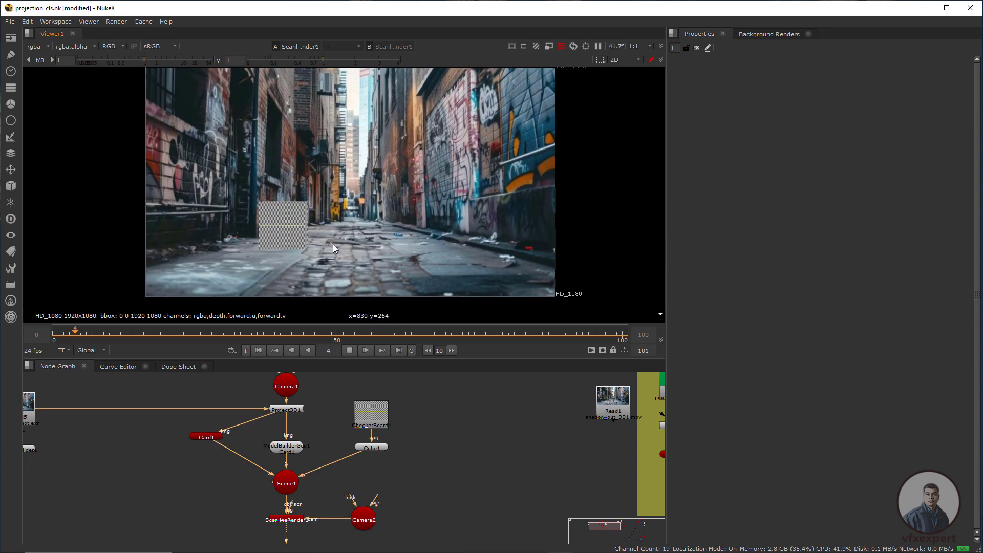
pyautogui.click(349, 350)
# - View the Read4, Keylight2 and Card3 outputs of the 2d character branch and frame the card in 3D
pyautogui.click(396, 413)
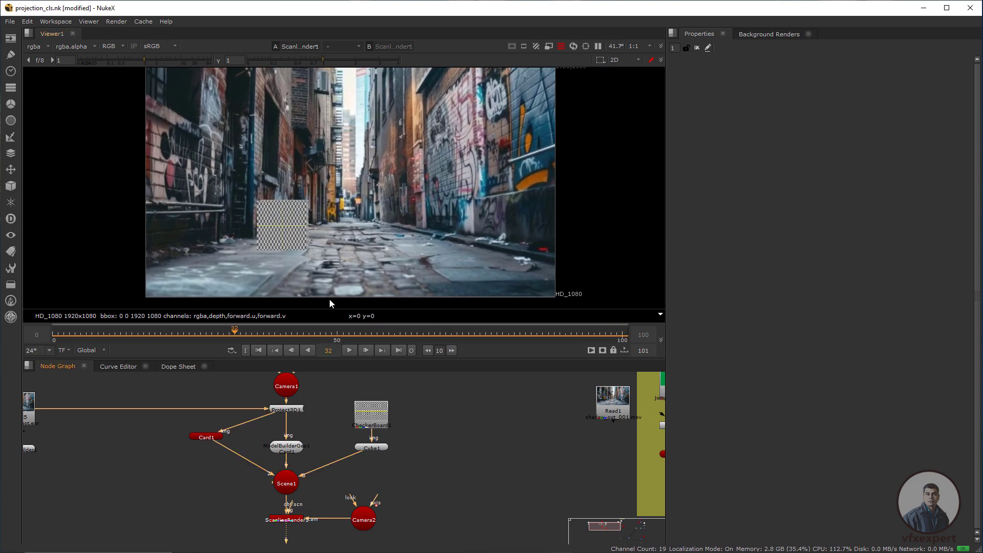
pyautogui.moveTo(442, 437); pyautogui.dragTo(405, 441, button='middle')
pyautogui.scroll(-1, 399, 440)
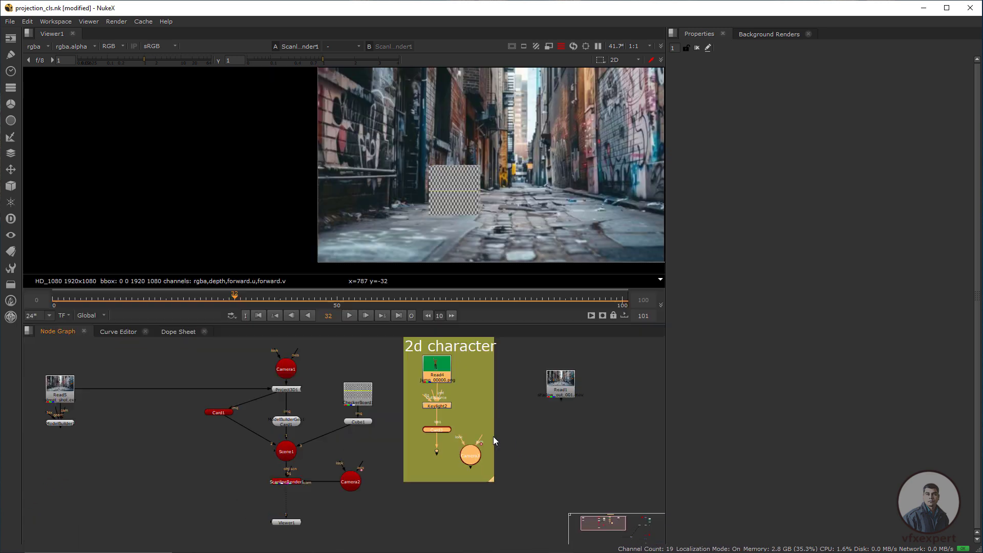
pyautogui.click(473, 404)
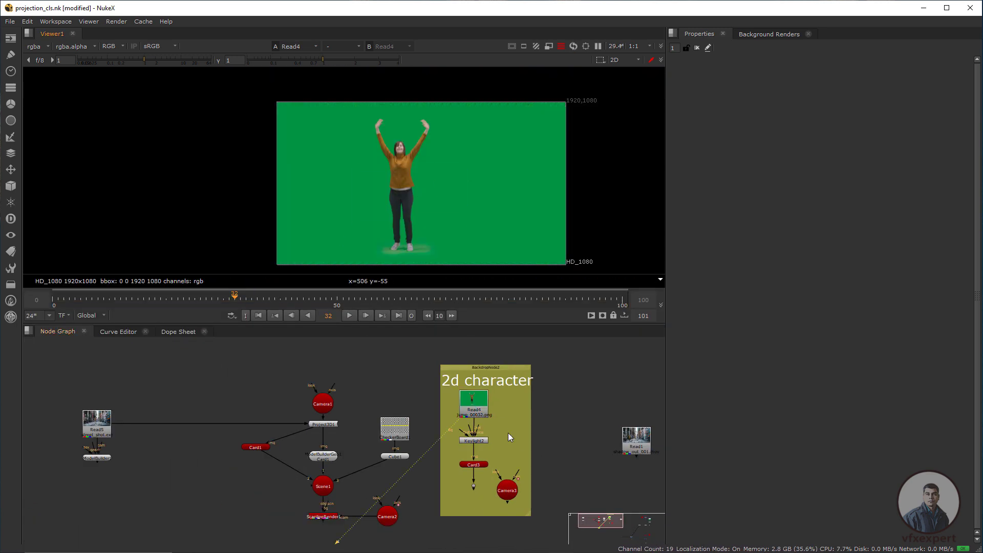
pyautogui.press('1')
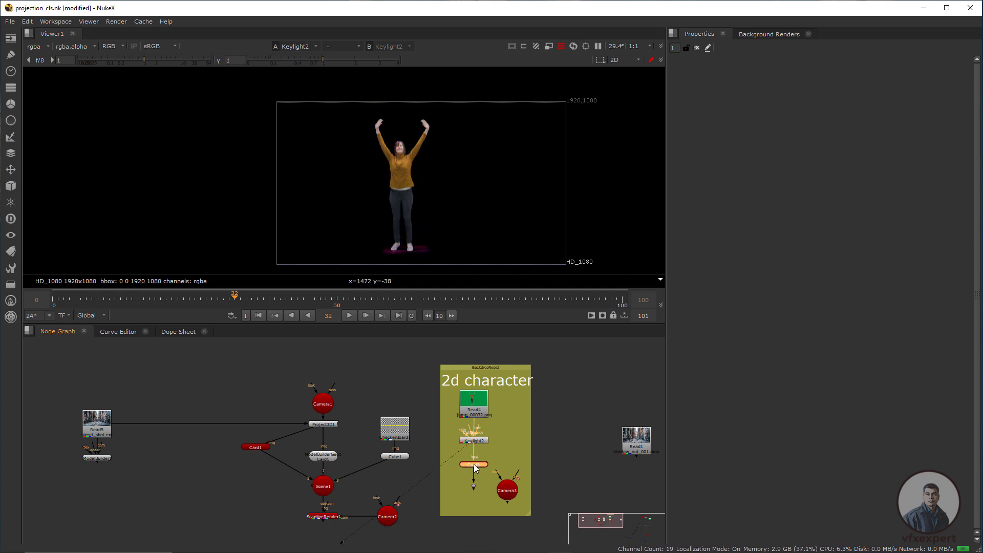
pyautogui.press('1')
pyautogui.press('f')
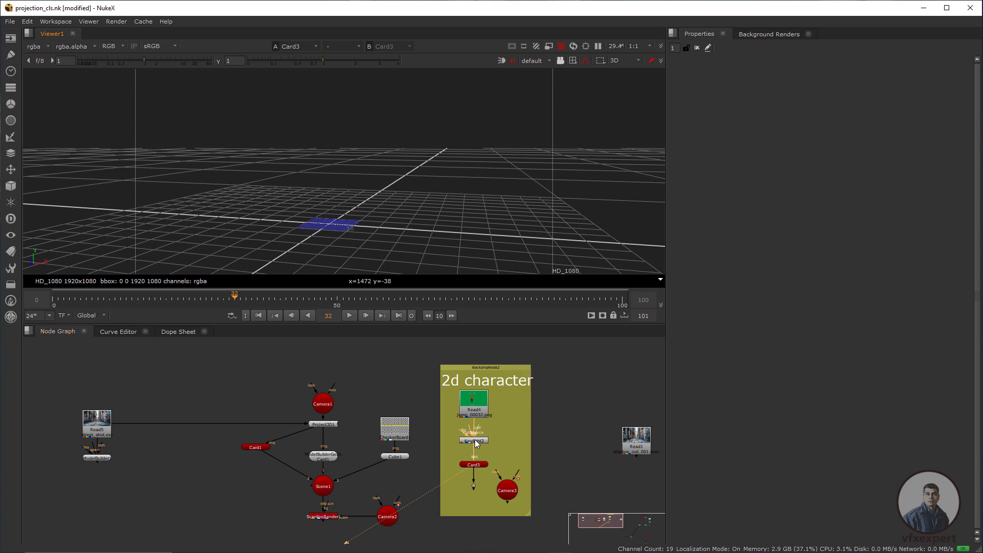
pyautogui.press('1')
pyautogui.press('f')
pyautogui.keyDown('ctrl'); pyautogui.moveTo(347, 203); pyautogui.dragTo(446, 244); pyautogui.keyUp('ctrl')
# - Disconnect Cube1 from Scene1, connect Card3 in its place, and align Card3 with the scene node
pyautogui.scroll(-2, 499, 441)
pyautogui.moveTo(500, 429); pyautogui.dragTo(535, 417, button='middle')
pyautogui.scroll(1, 527, 401)
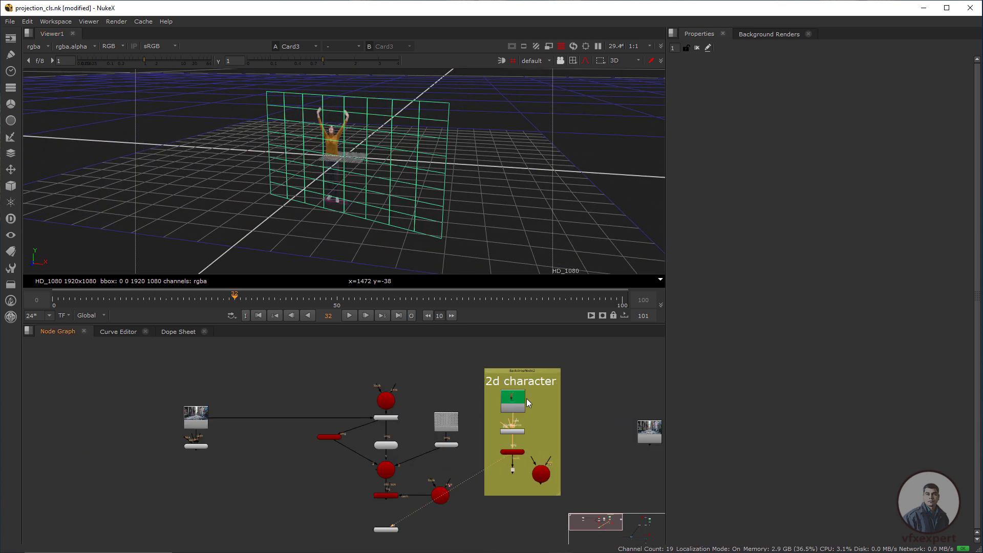
pyautogui.scroll(3, 487, 441)
pyautogui.scroll(-4, 451, 442)
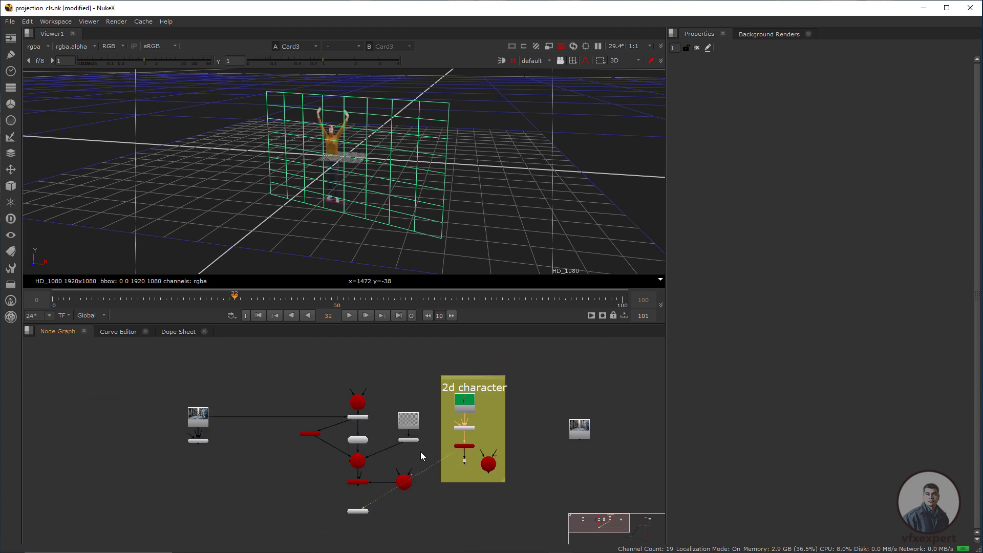
pyautogui.scroll(3, 451, 439)
pyautogui.moveTo(497, 441)
pyautogui.mouseDown(button='middle')
pyautogui.moveTo(475, 432)
pyautogui.moveTo(502, 437)
pyautogui.mouseUp(button='middle')
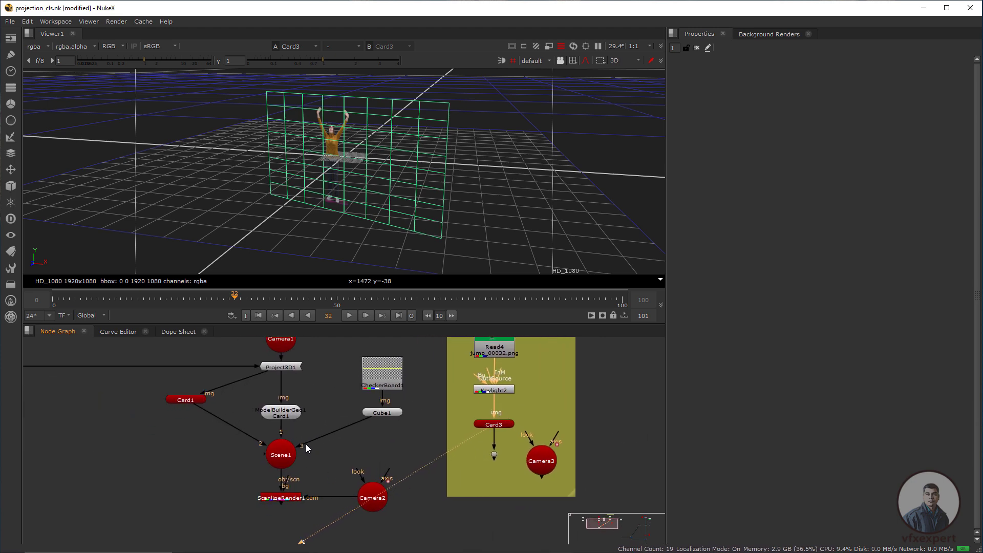
pyautogui.moveTo(337, 444); pyautogui.dragTo(337, 444)
pyautogui.moveTo(472, 435); pyautogui.dragTo(324, 471)
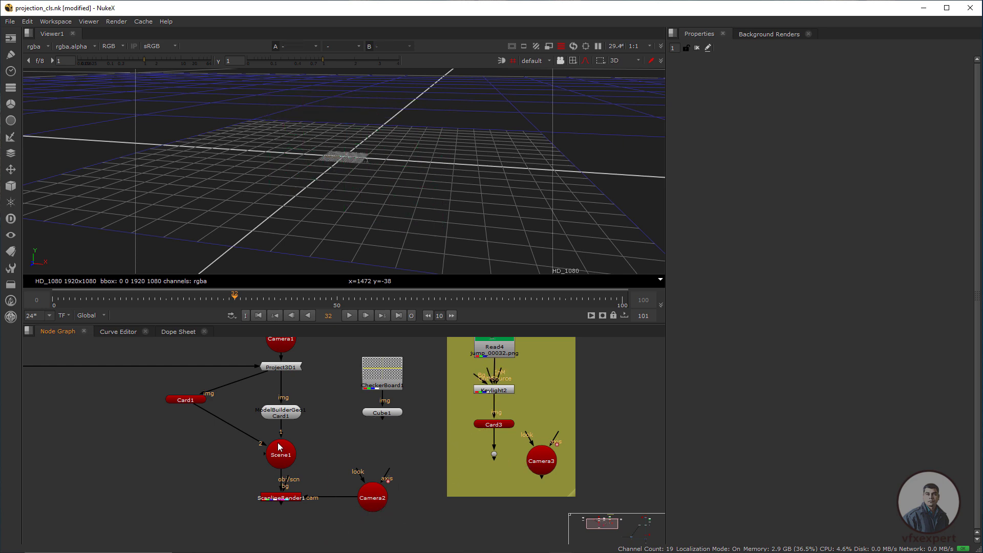
pyautogui.moveTo(263, 454); pyautogui.dragTo(499, 431)
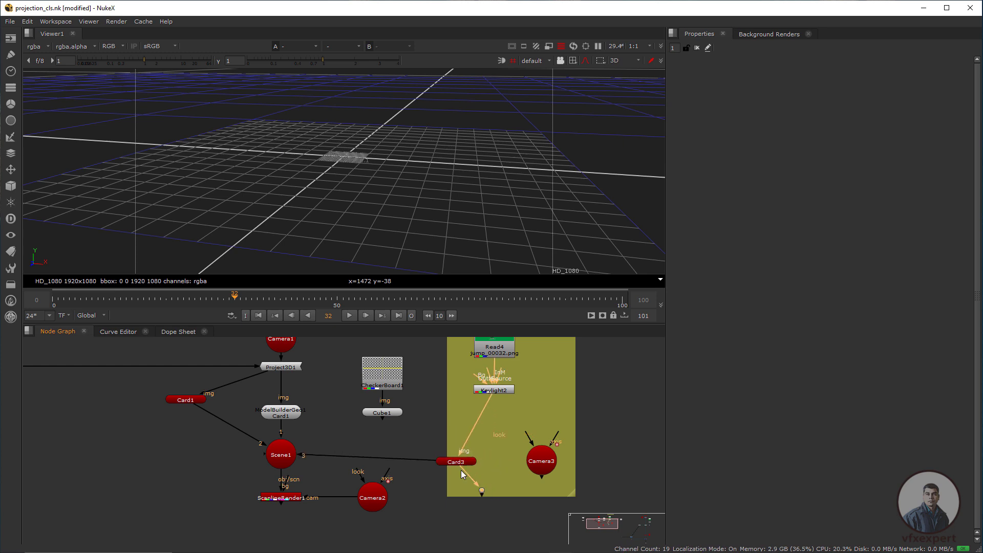
pyautogui.moveTo(460, 460); pyautogui.dragTo(487, 456)
pyautogui.moveTo(481, 491); pyautogui.dragTo(491, 490)
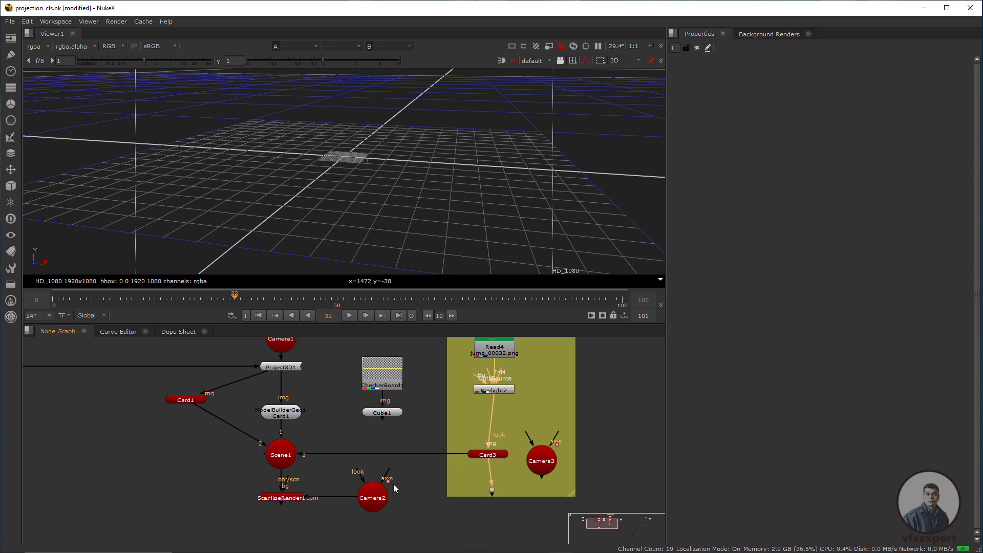
# - View the ScanlineRender1 output in 2D and 3D to check the character card in the scene
pyautogui.moveTo(318, 501); pyautogui.dragTo(341, 497, button='middle')
pyautogui.click(312, 496)
pyautogui.press('1')
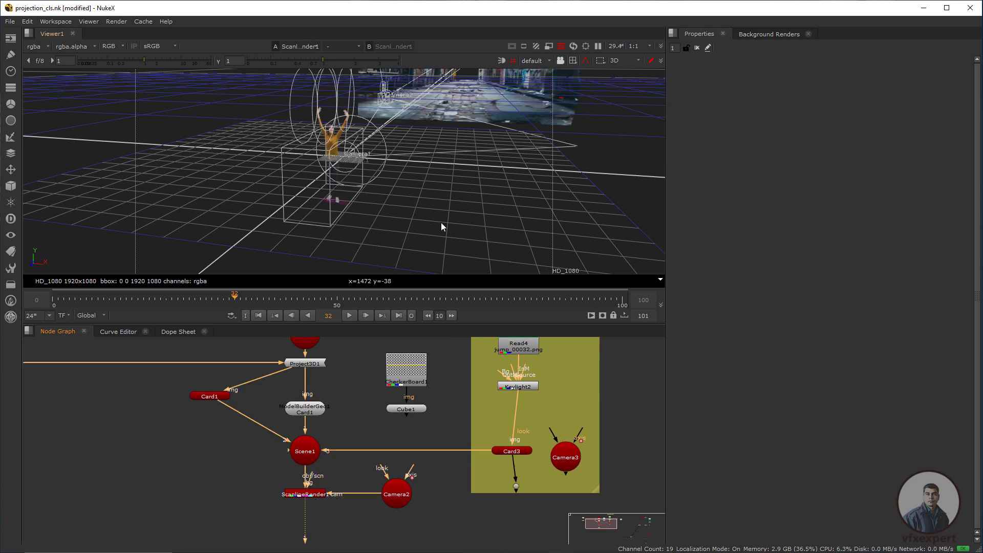
pyautogui.press('Tab')
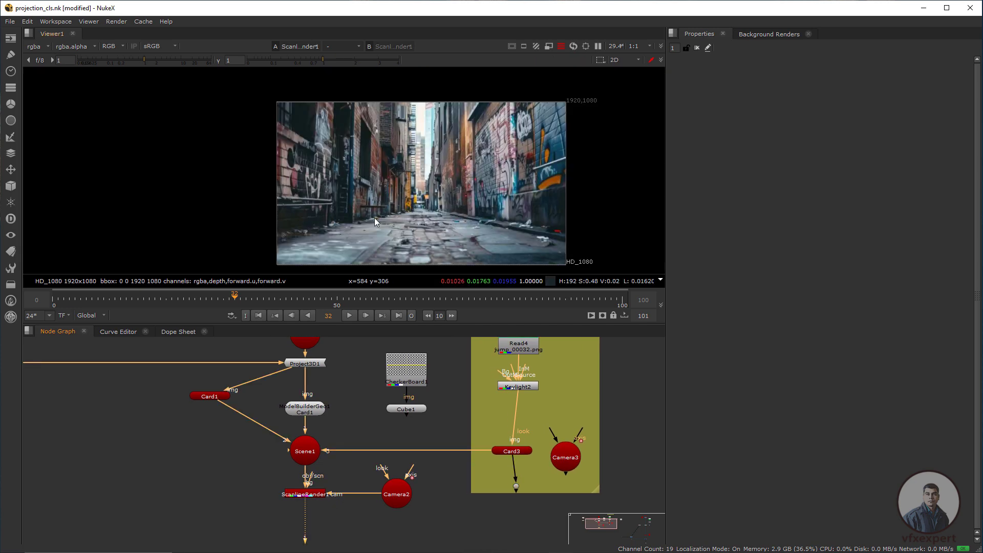
pyautogui.press('Tab')
# - Locate Card3 over the projected street in the 3D view and set its uniform scale to 100
pyautogui.scroll(5, 435, 184)
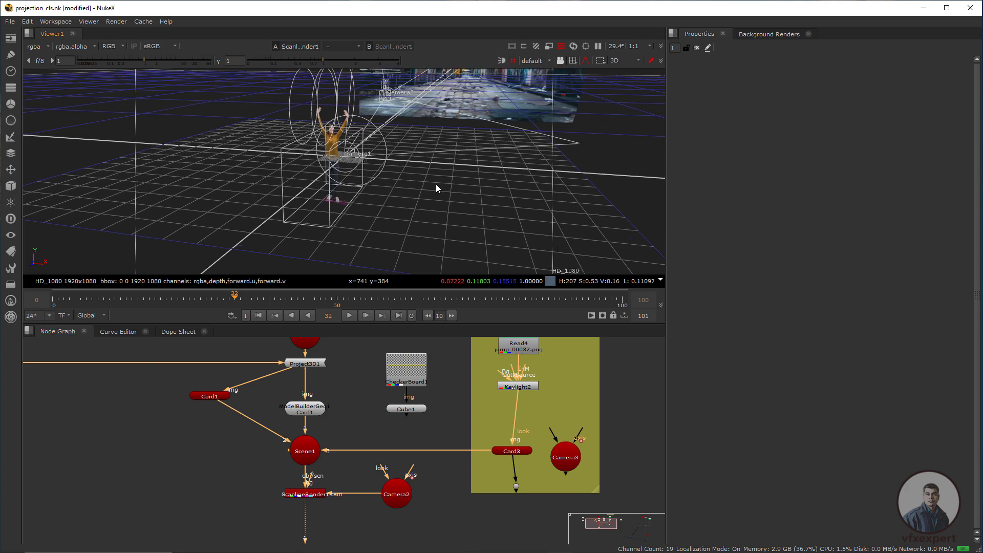
pyautogui.scroll(-6, 402, 205)
pyautogui.moveTo(472, 128); pyautogui.dragTo(385, 212, button='middle')
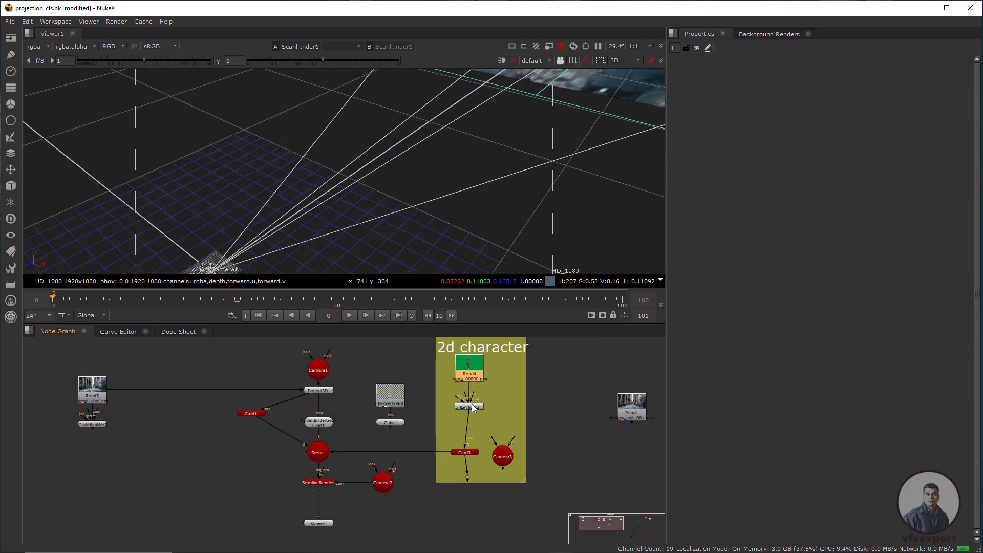
pyautogui.click(335, 186)
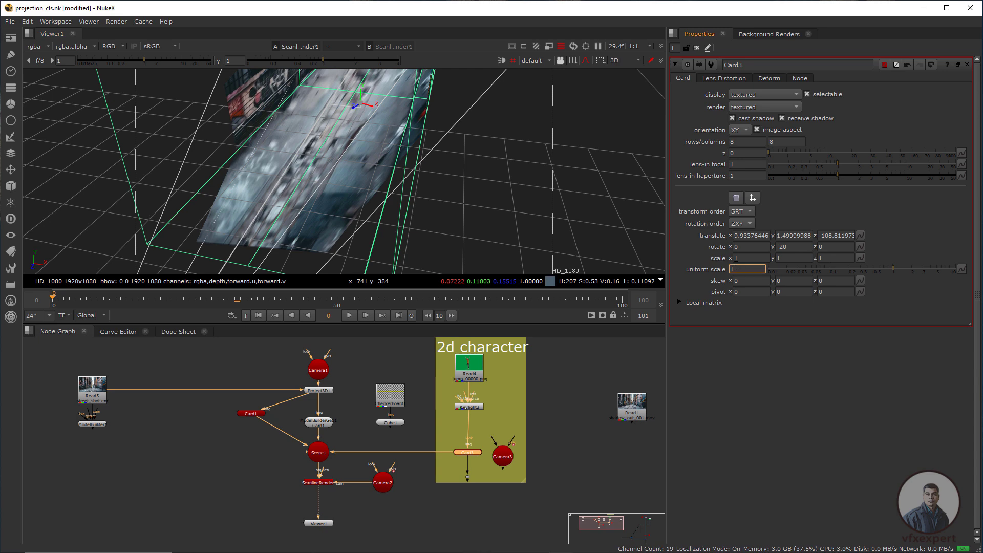
pyautogui.write('00')
pyautogui.press('Return')
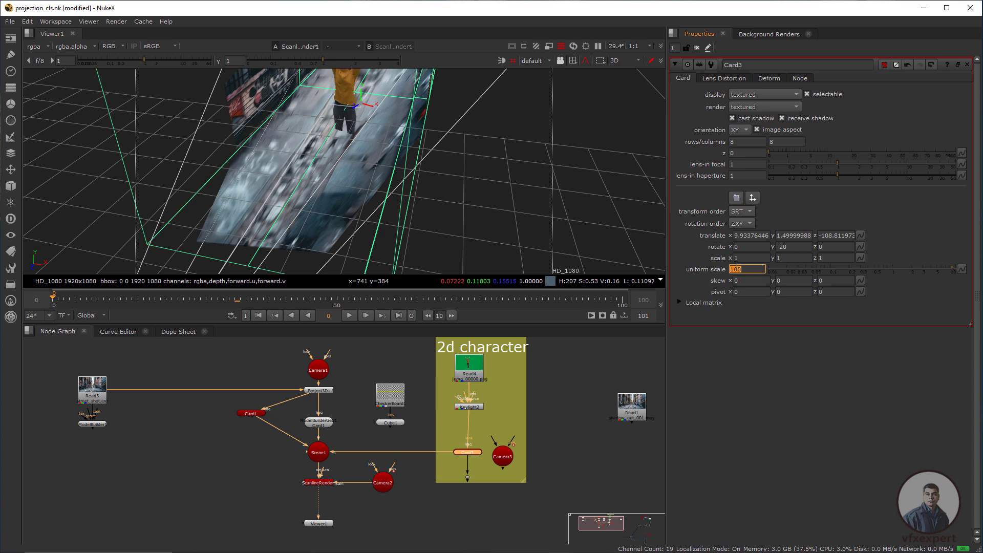
# - Move Card3 to about x 5.21 and z -110.53, display the 2D render, and set its uniform scale to 30
pyautogui.keyDown('ctrl'); pyautogui.moveTo(471, 211); pyautogui.dragTo(365, 156); pyautogui.keyUp('ctrl')
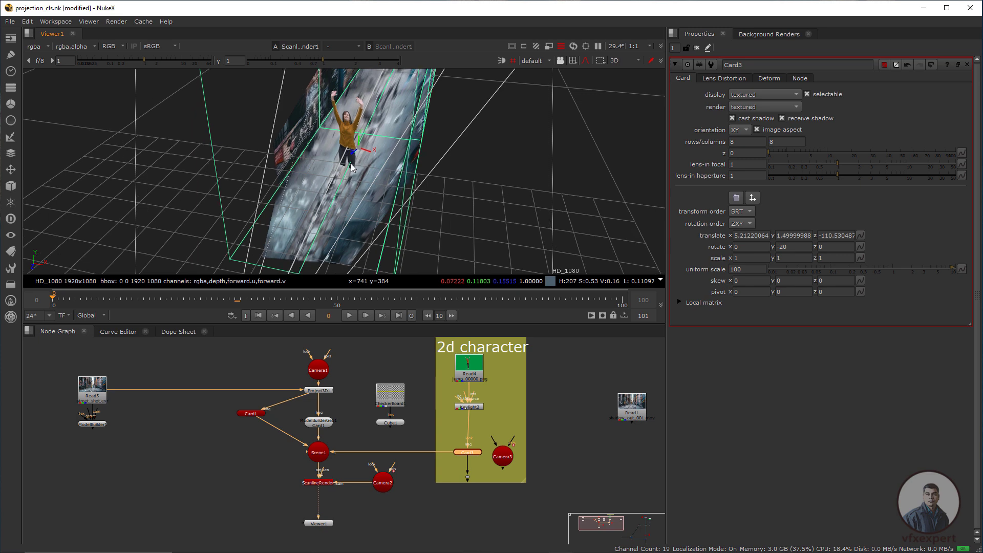
pyautogui.press('Tab')
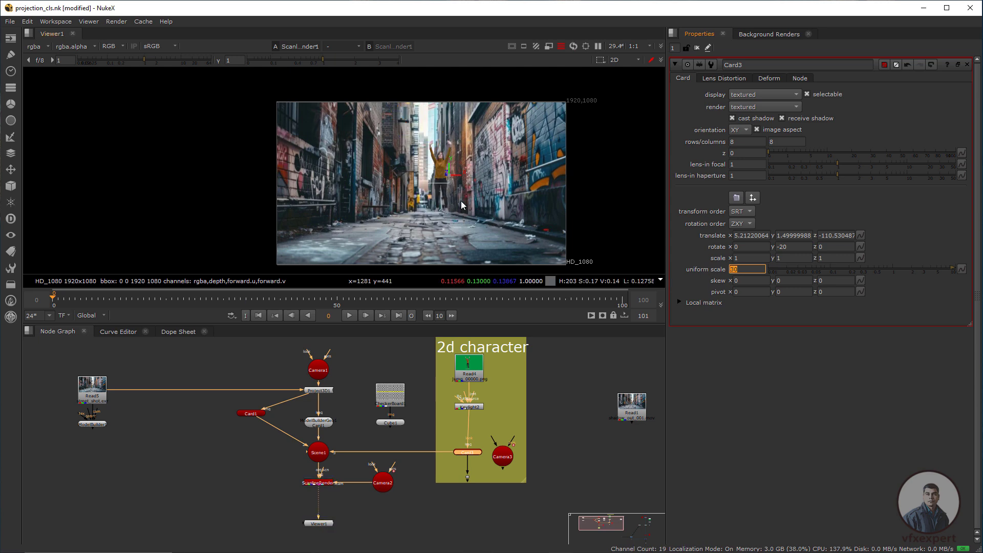
pyautogui.scroll(5, 453, 187)
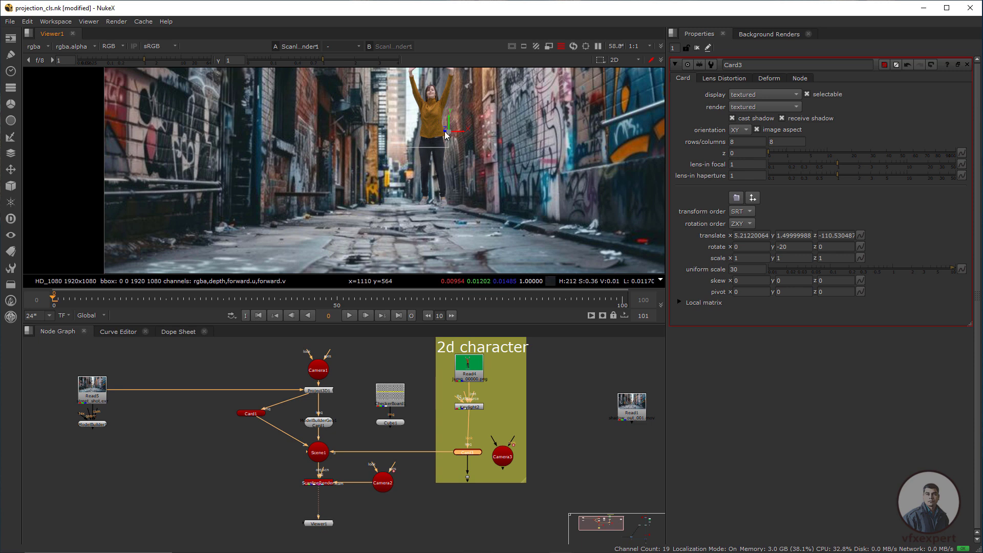
# - Lower the character on Card3 toward the street surface, setting its translate y to -4.5
pyautogui.moveTo(450, 118); pyautogui.dragTo(449, 167)
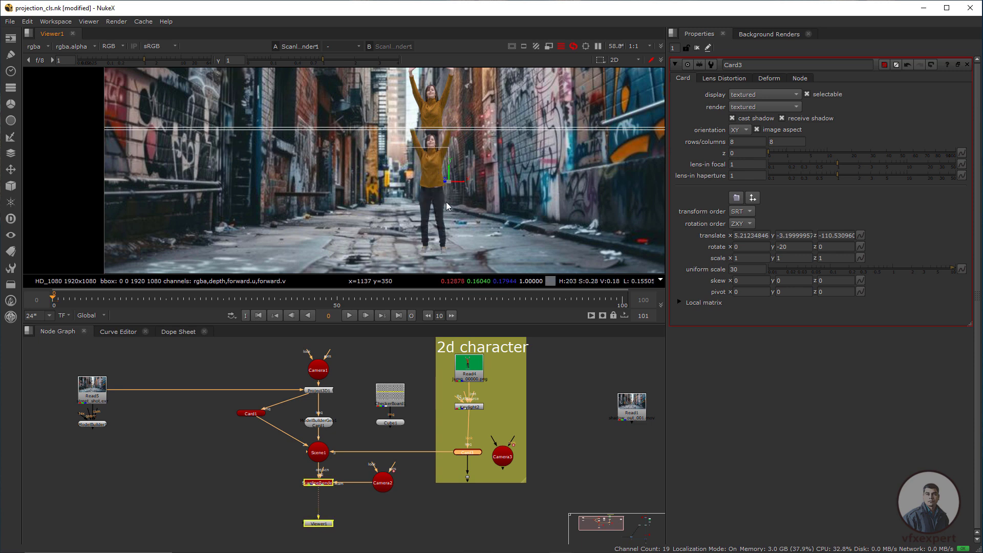
pyautogui.scroll(2, 446, 210)
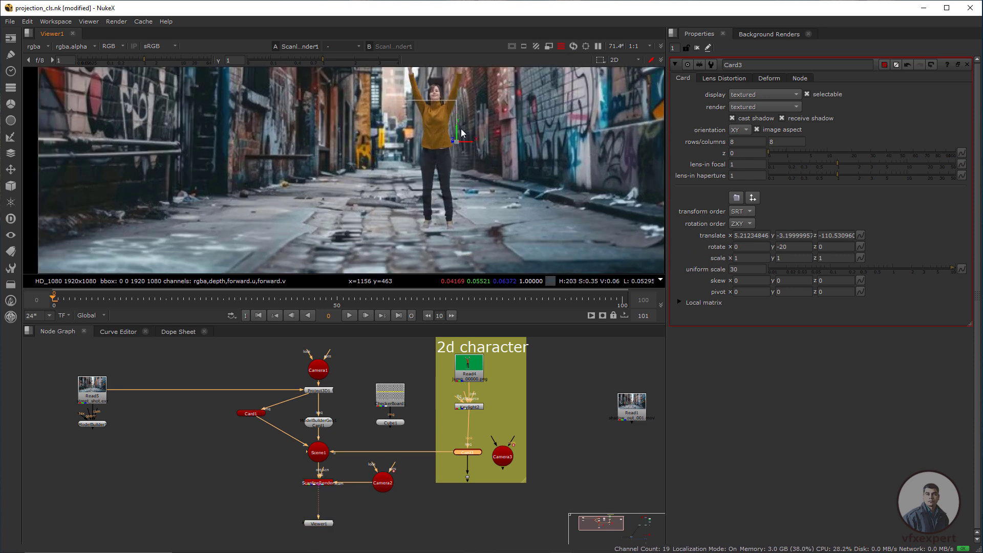
pyautogui.scroll(7, 464, 225)
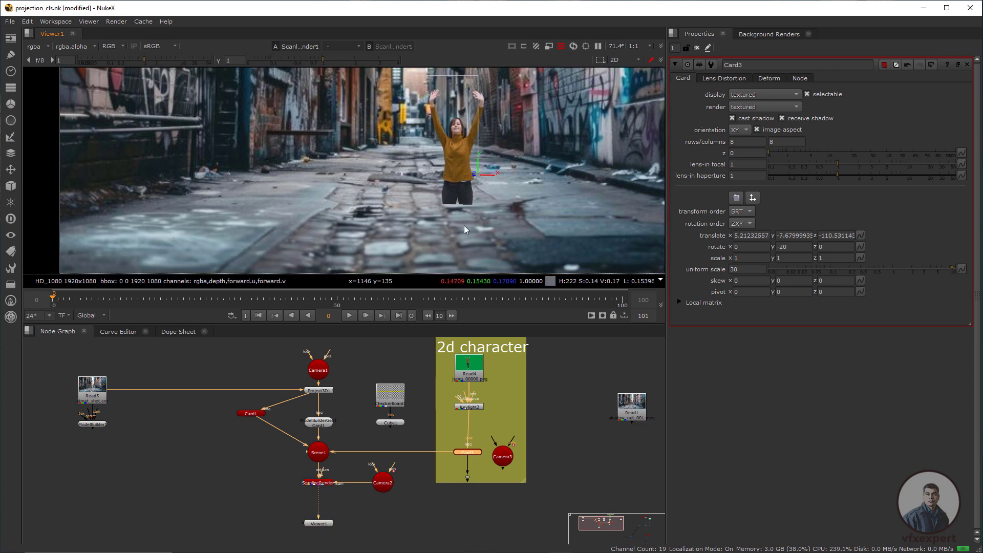
pyautogui.moveTo(469, 199); pyautogui.dragTo(433, 225, button='middle')
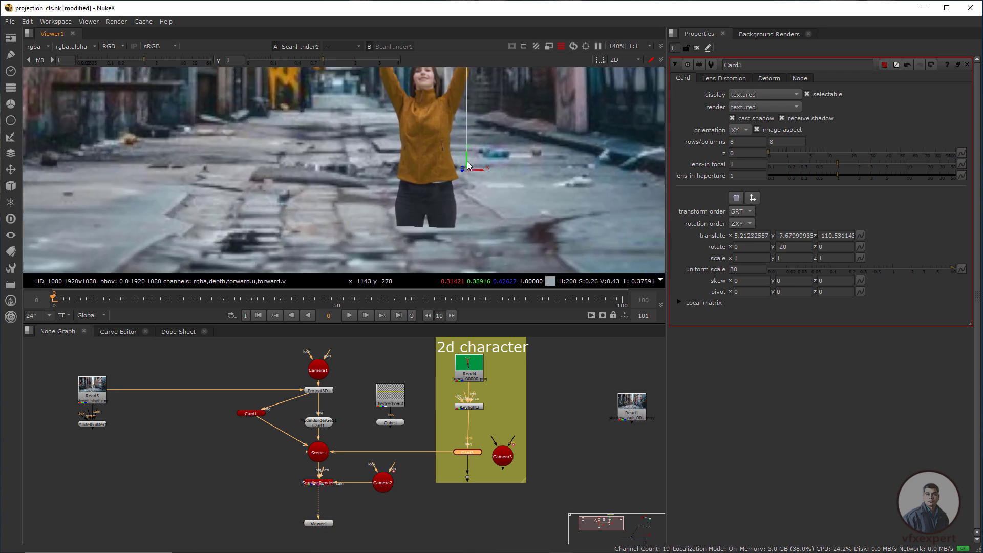
pyautogui.moveTo(470, 130); pyautogui.dragTo(465, 86)
pyautogui.scroll(-3, 465, 86)
pyautogui.moveTo(465, 86); pyautogui.dragTo(457, 155, button='middle')
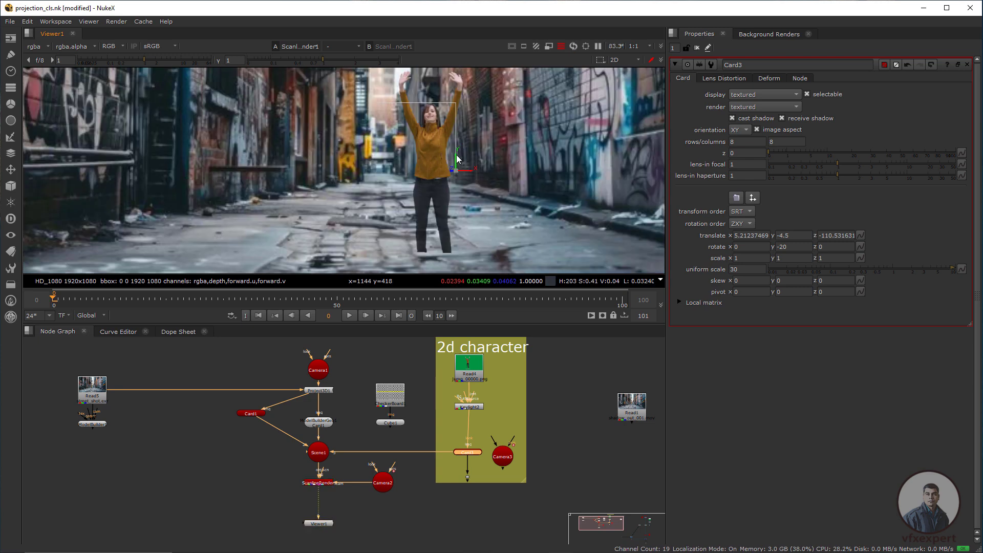
# - Place the character card on the street's left side at about x -7.77, y -2.96 and z -71.06, with uniform scale 20
pyautogui.moveTo(457, 156); pyautogui.dragTo(456, 134)
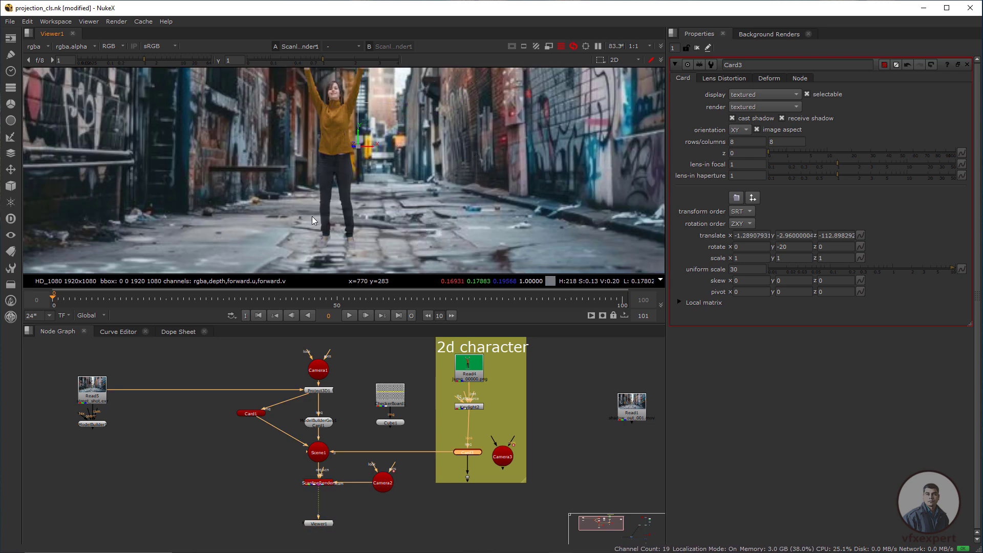
pyautogui.moveTo(332, 154); pyautogui.dragTo(323, 155)
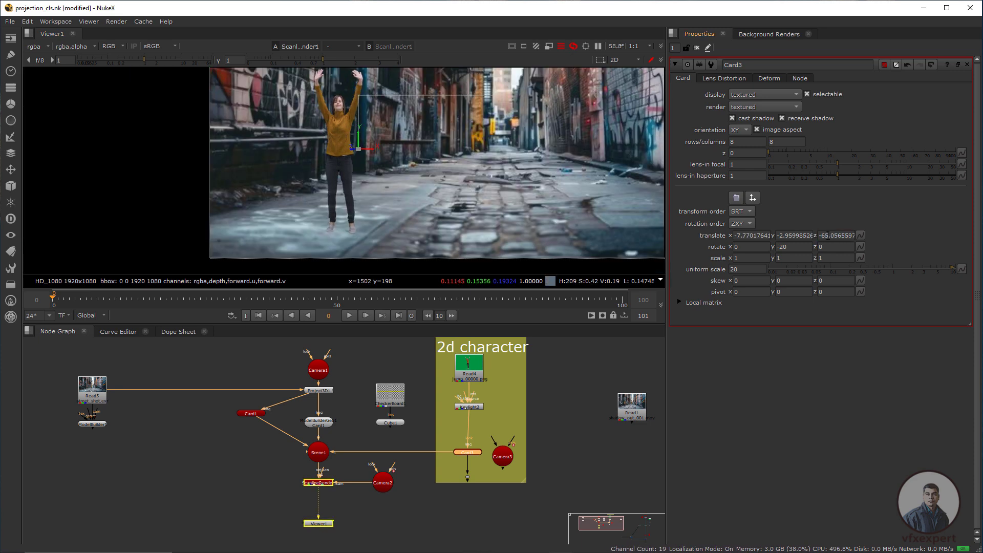
pyautogui.click(826, 237)
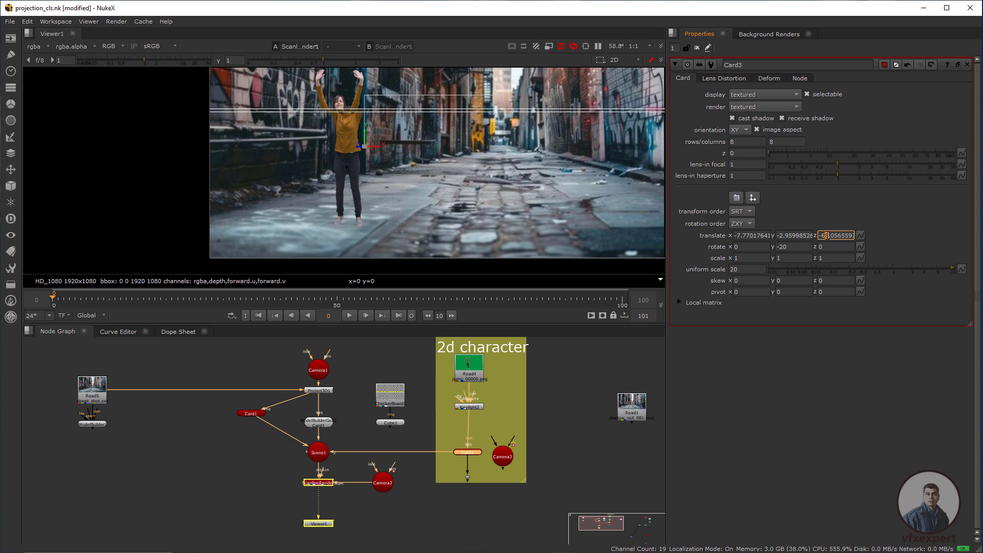
pyautogui.press('Down')
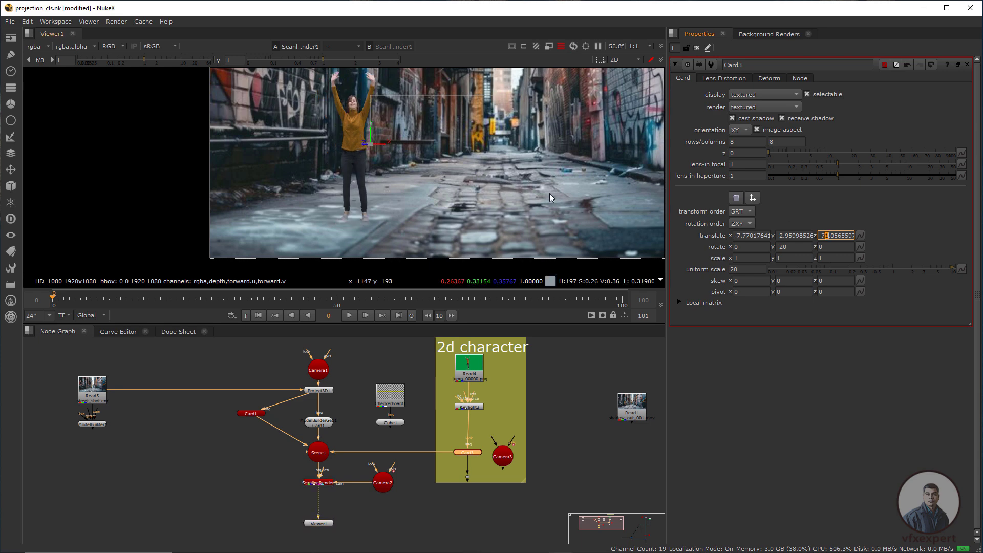
pyautogui.scroll(-2, 445, 211)
pyautogui.click(394, 365)
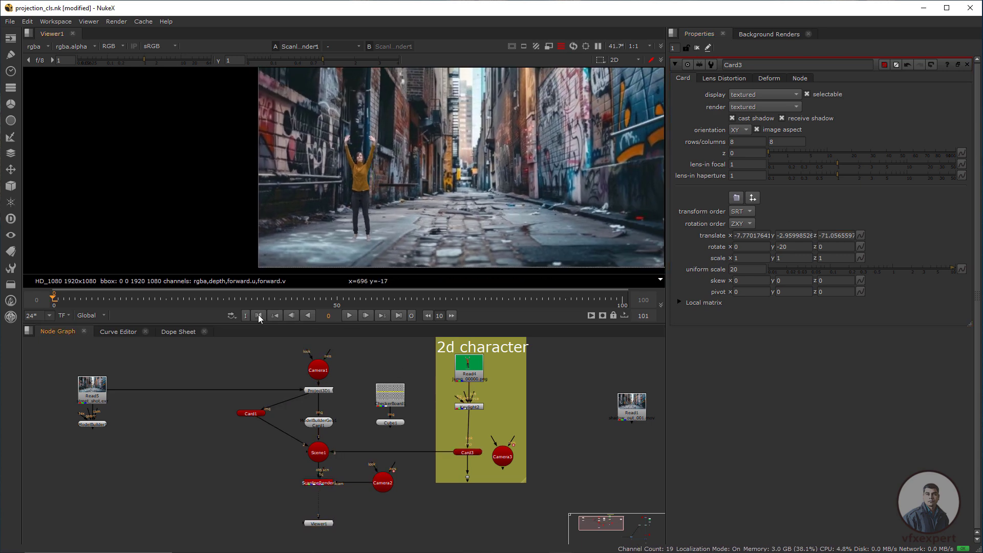
# - Enlarge the viewer area and play the ScanlineRender1 animation, examining how the character's feet sit on the street as the camera moves
pyautogui.scroll(1, 409, 238)
pyautogui.moveTo(410, 238); pyautogui.dragTo(364, 236, button='middle')
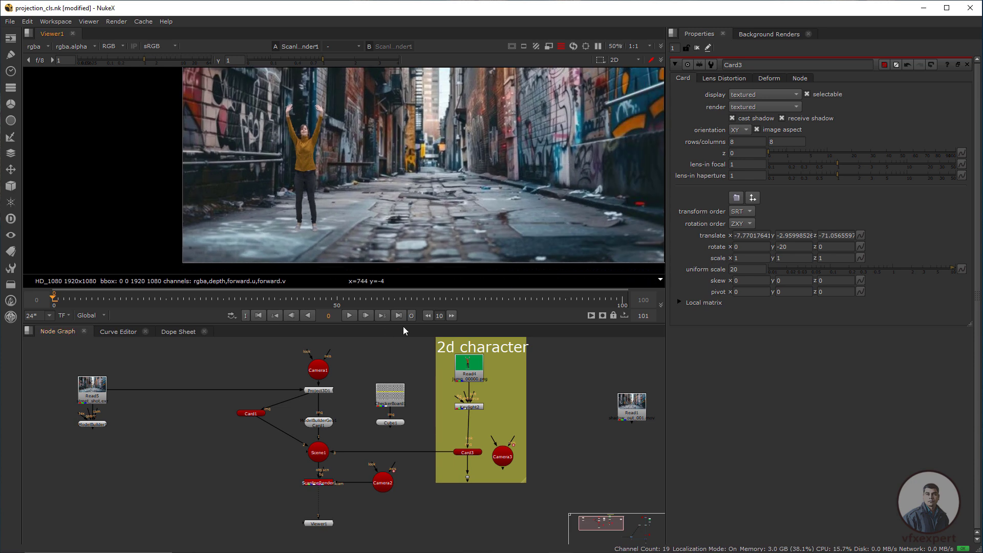
pyautogui.moveTo(404, 324); pyautogui.dragTo(405, 380)
pyautogui.press('f')
pyautogui.press('f')
pyautogui.press('l')
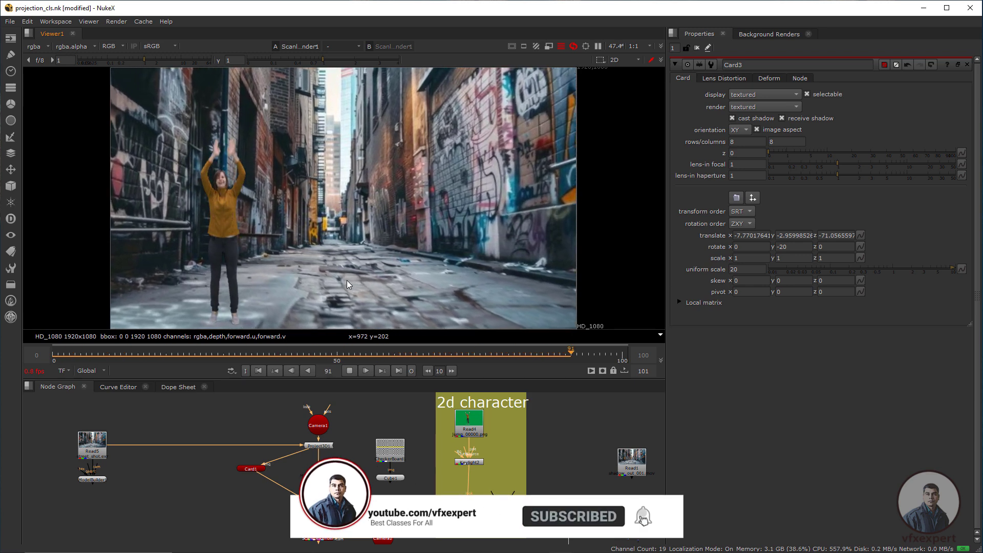
pyautogui.press('f')
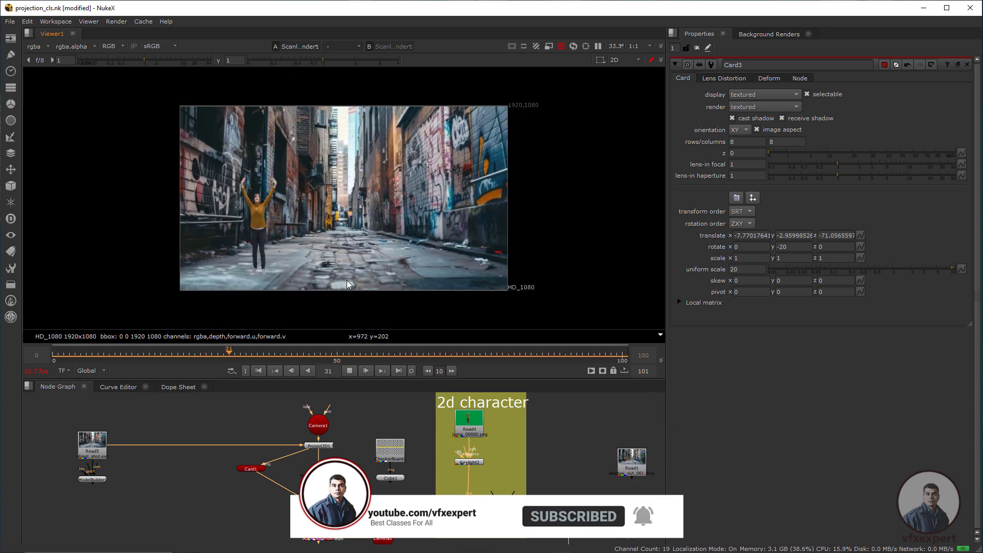
pyautogui.scroll(2, 232, 283)
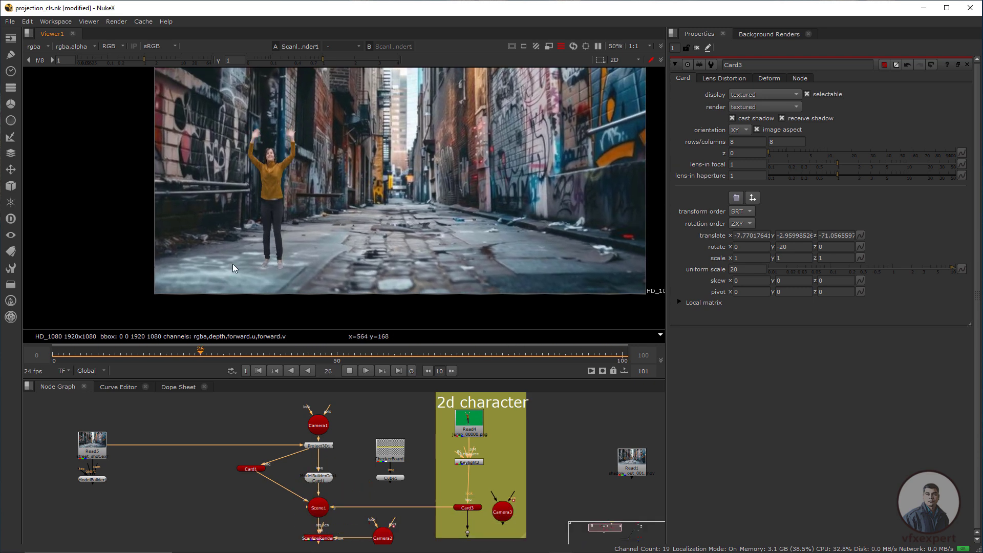
pyautogui.scroll(1, 251, 286)
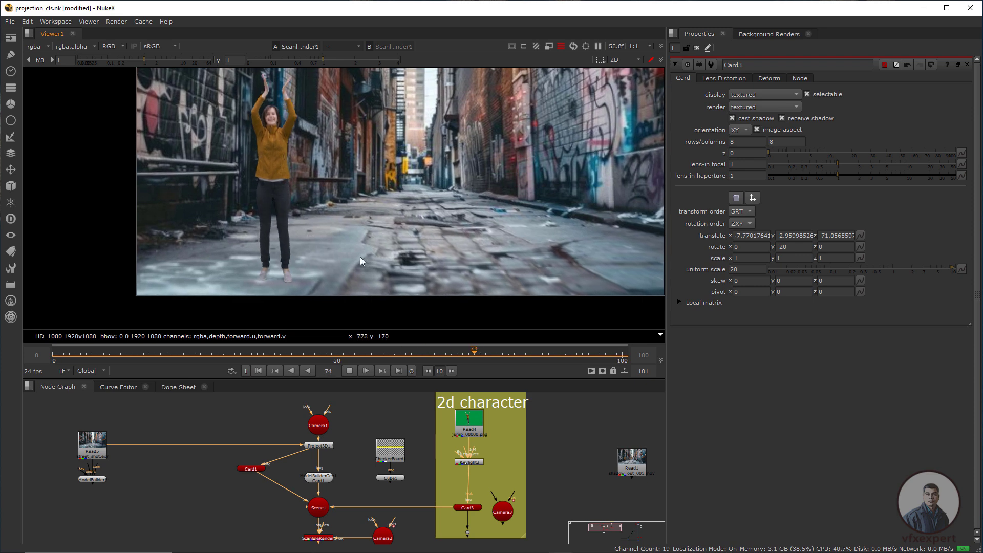
pyautogui.scroll(-2, 466, 231)
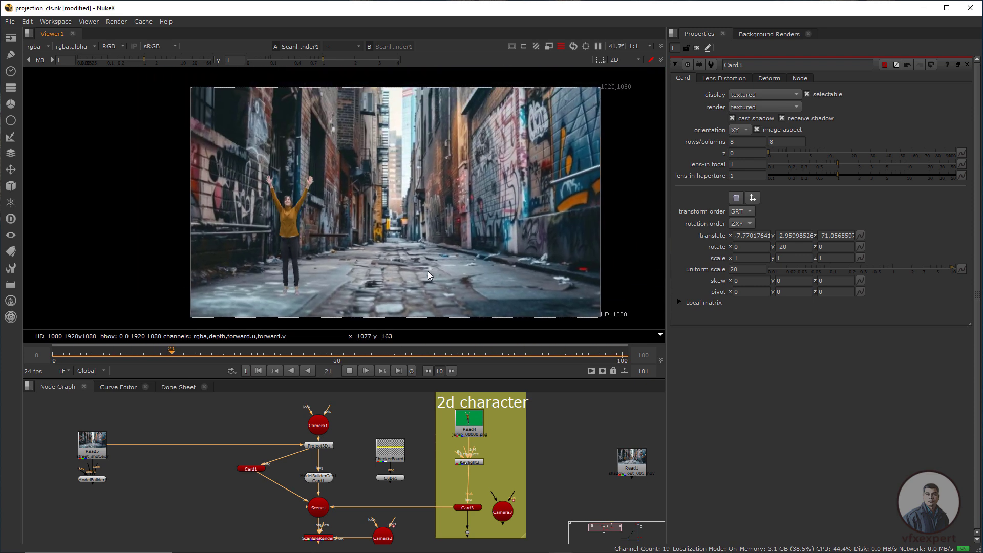
pyautogui.scroll(1, 409, 270)
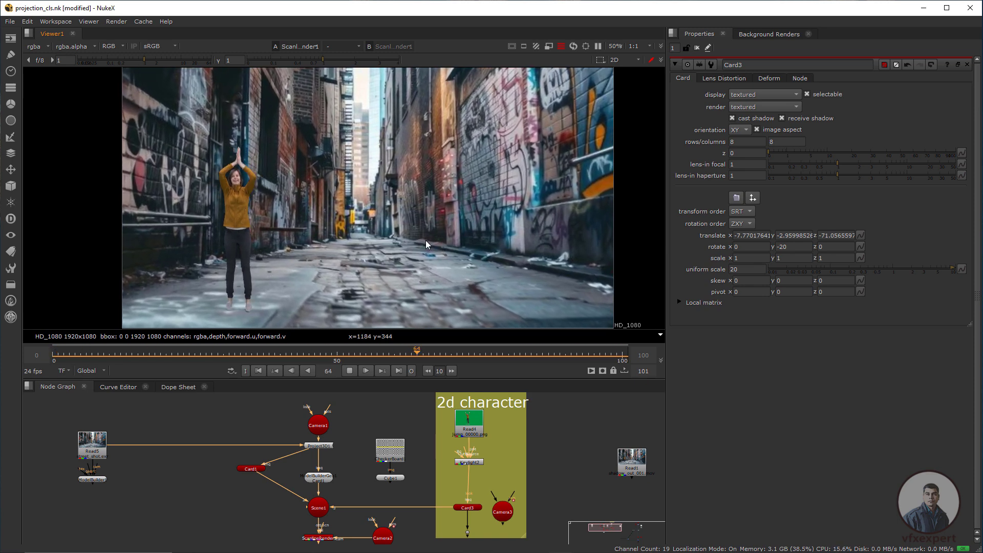
# - Find the finished composite's node tree, view its Merge2 output, and examine the character with its street shadow during playback
pyautogui.moveTo(605, 489); pyautogui.dragTo(287, 438, button='middle')
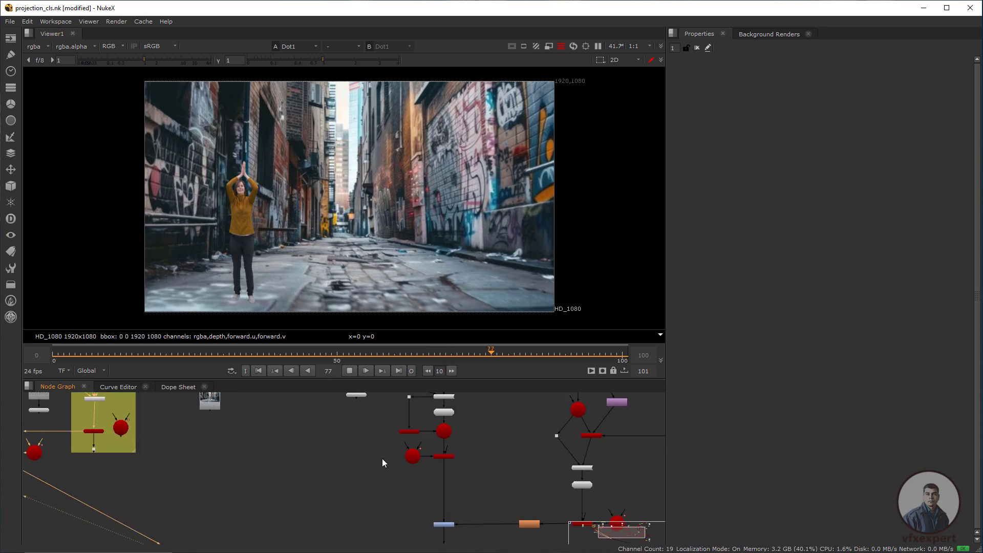
pyautogui.moveTo(468, 471); pyautogui.dragTo(393, 437, button='middle')
pyautogui.scroll(-2, 480, 464)
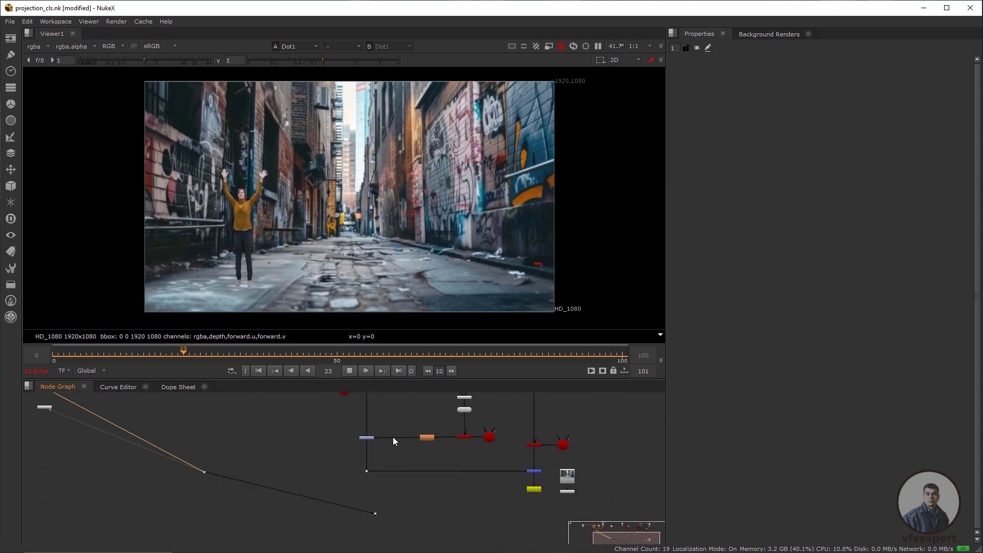
pyautogui.click(523, 469)
pyautogui.press('1')
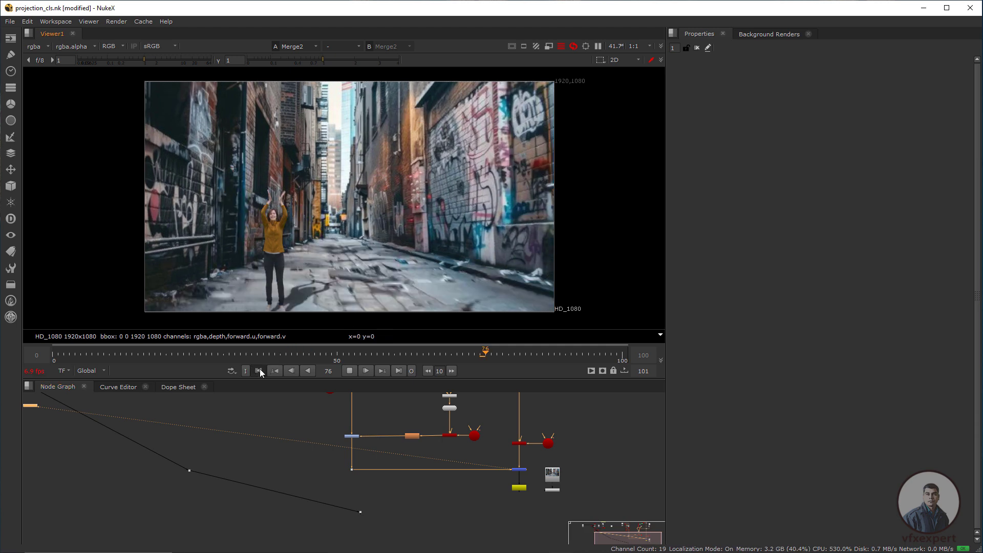
pyautogui.moveTo(372, 252); pyautogui.dragTo(396, 246, button='middle')
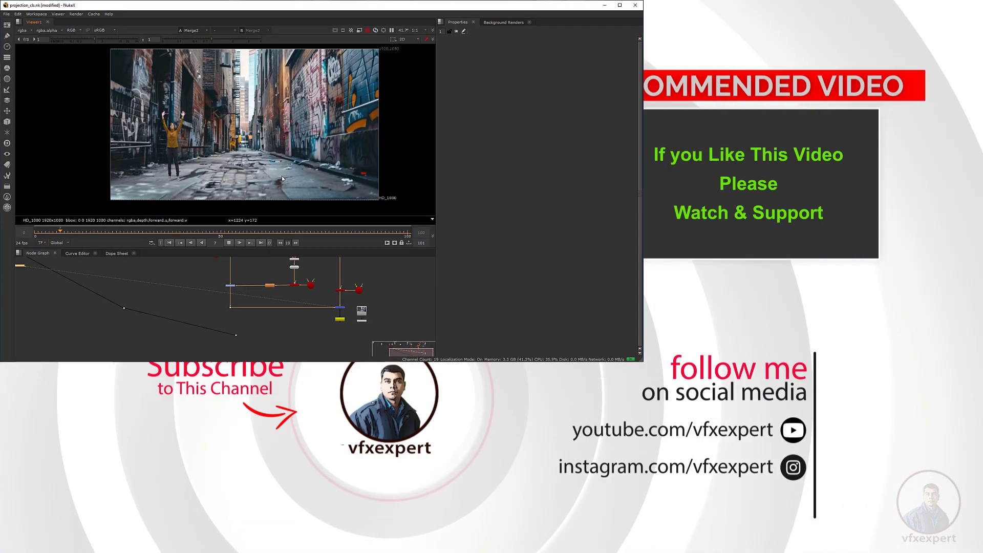
pyautogui.press('f')
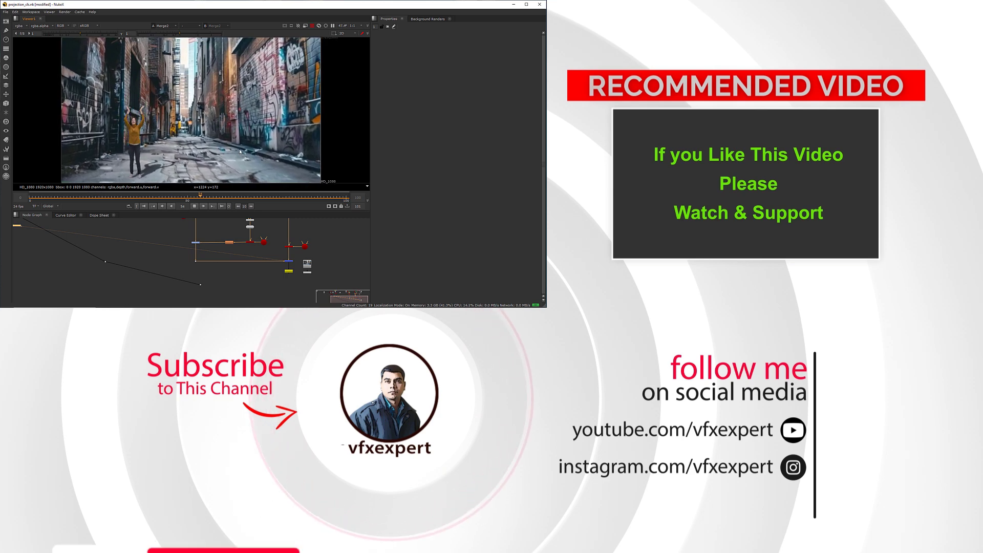